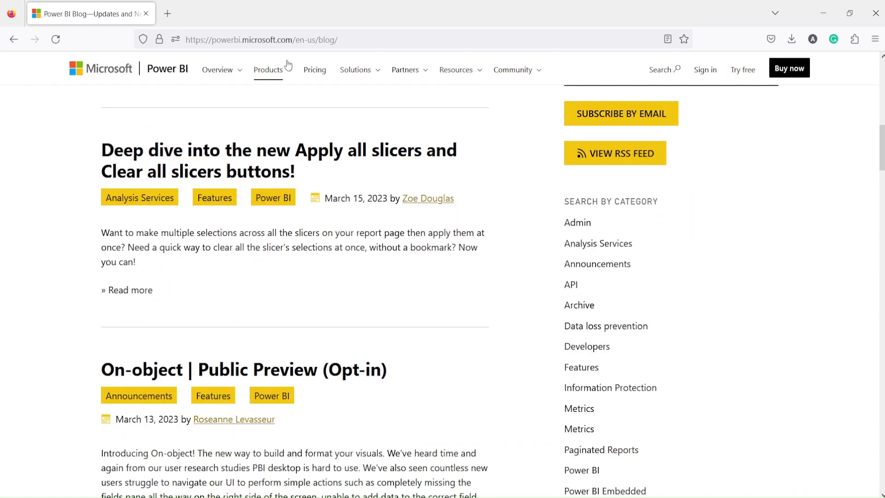
Browse the recent Power BI blog articles and open the March 2023 article archive.
scroll(288, 64, "down", 3)
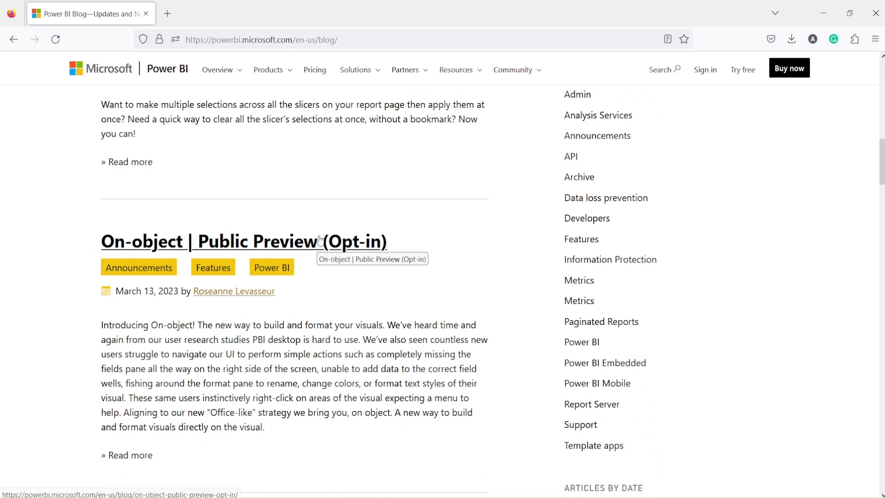
scroll(318, 243, "up", 7)
scroll(319, 235, "up", 3)
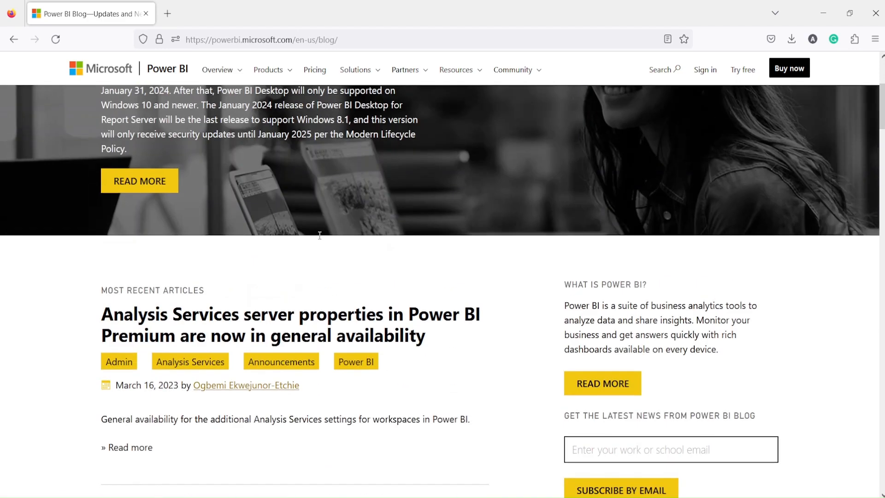
scroll(320, 237, "down", 15)
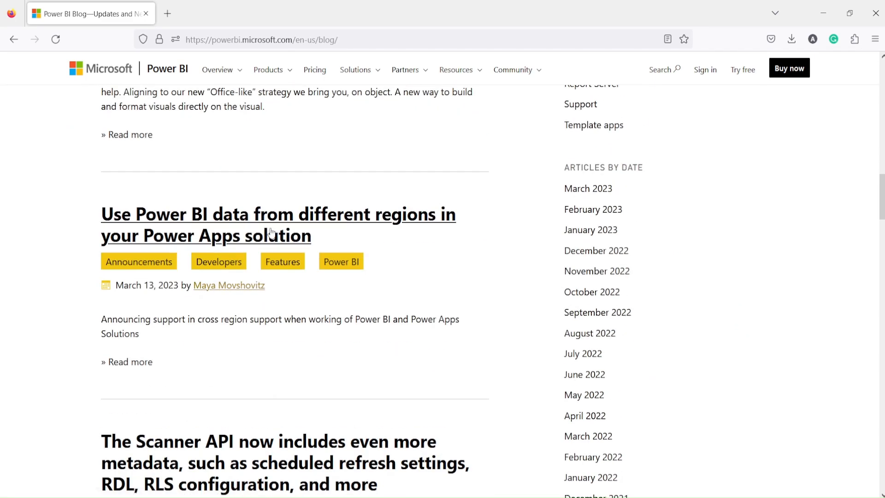
scroll(358, 233, "down", 1)
left_click(573, 130)
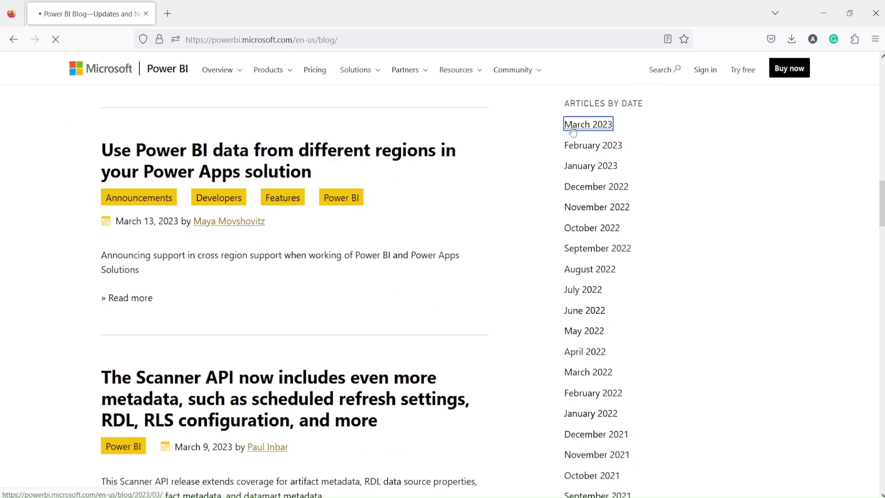
Find the "Power BI March 2023 Feature Summary" article and open it in a new browser tab.
scroll(401, 212, "down", 3)
scroll(393, 217, "down", 4)
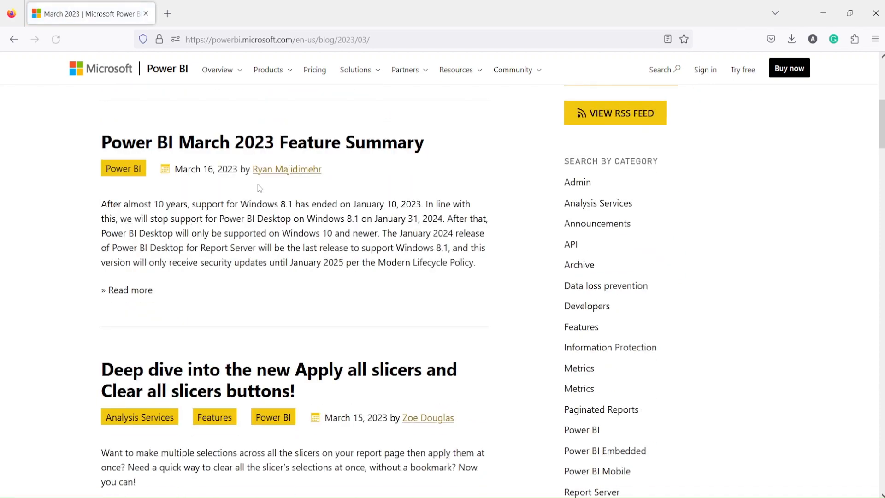
right_click(252, 147)
left_click(286, 158)
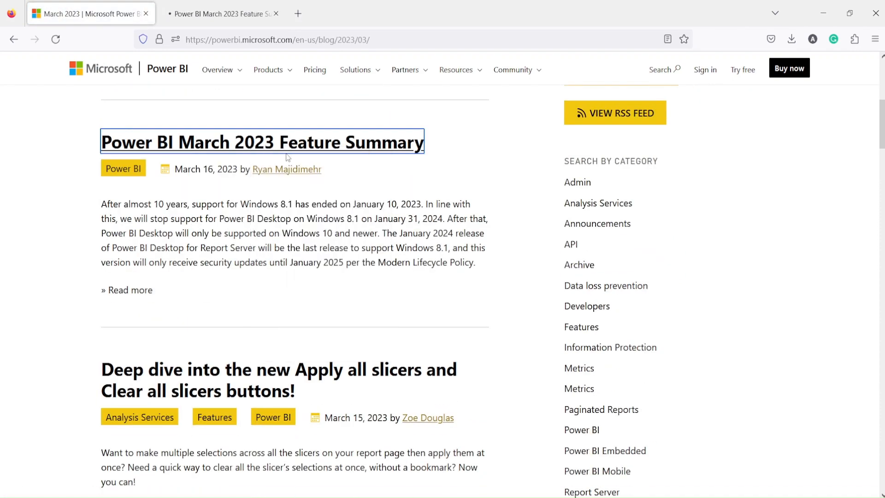
Find the "On-object | Public Preview (Opt-in)" article in the March 2023 archive and open it in a new browser tab.
scroll(289, 172, "up", 4)
scroll(288, 170, "down", 4)
scroll(287, 171, "down", 7)
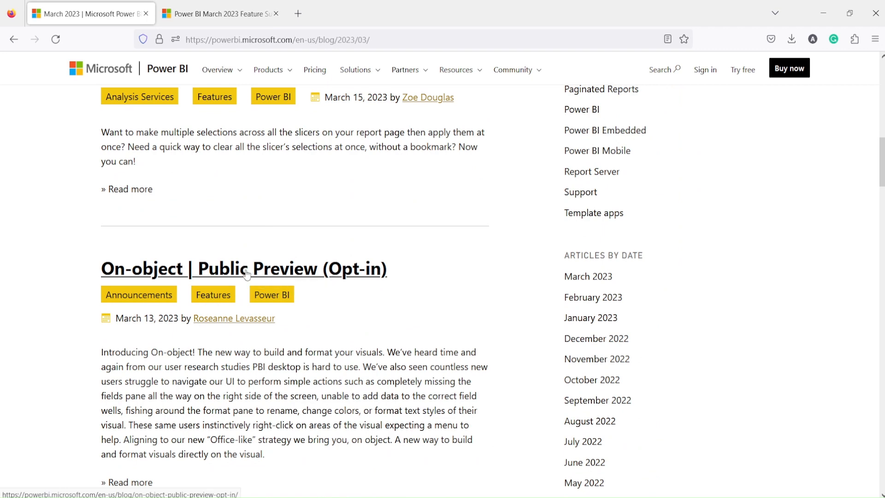
right_click(247, 274)
left_click(258, 283)
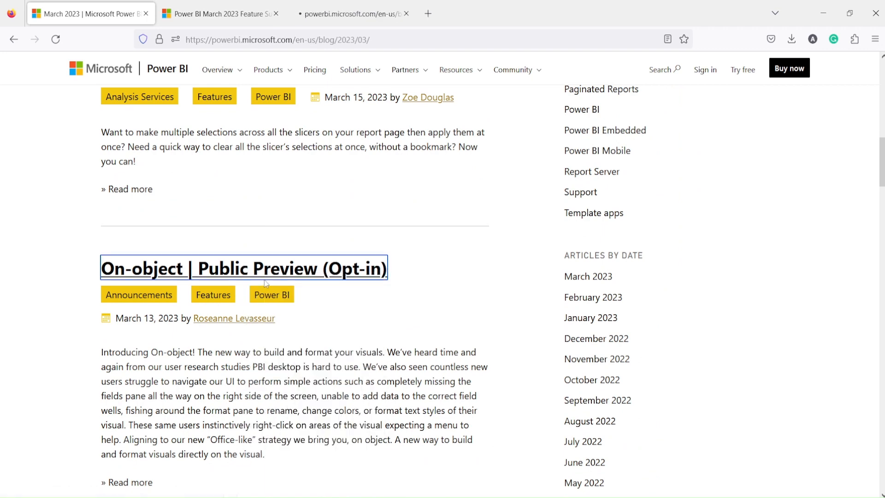
Switch to the March 2023 Feature Summary and review its topic list from Reporting through third-party Visualizations.
left_click(238, 1)
scroll(205, 225, "down", 11)
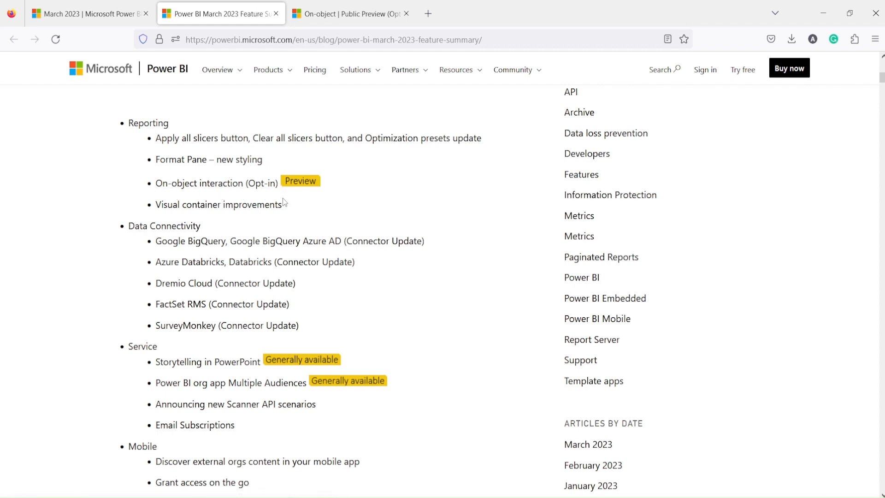
scroll(283, 197, "down", 1)
scroll(283, 202, "down", 2)
scroll(237, 207, "up", 3)
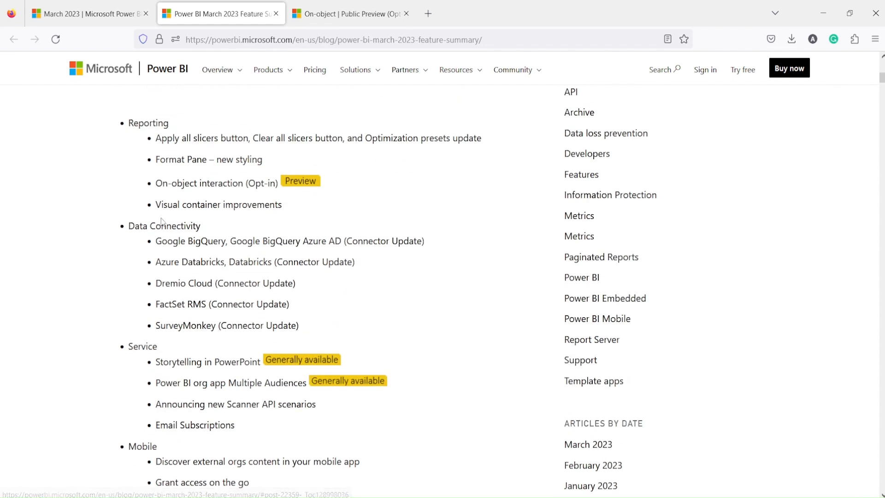
scroll(268, 213, "down", 2)
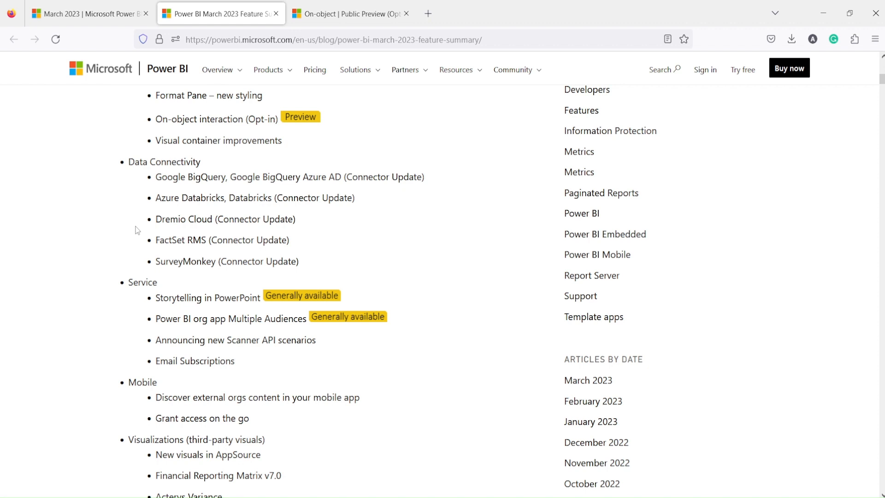
scroll(137, 231, "down", 1)
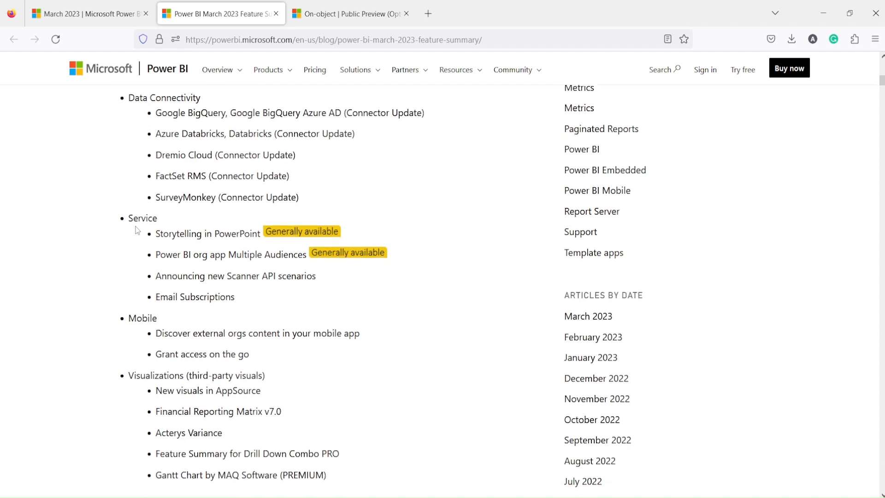
scroll(137, 231, "down", 1)
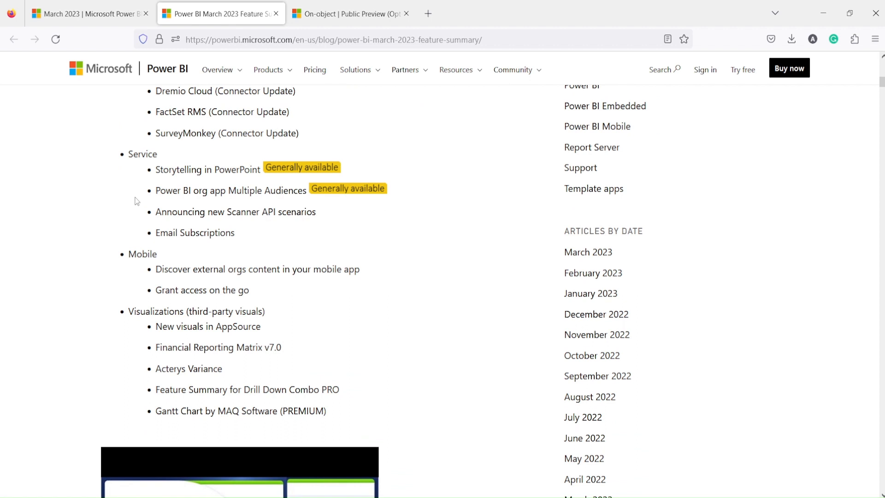
scroll(137, 201, "down", 2)
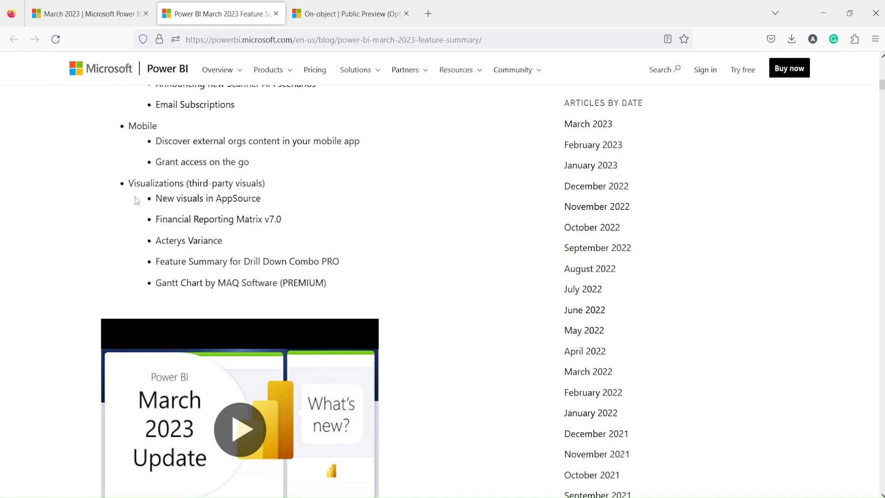
Look through the section on the Apply all slicers button, Clear all slicers button and Optimization presets update.
scroll(137, 199, "down", 8)
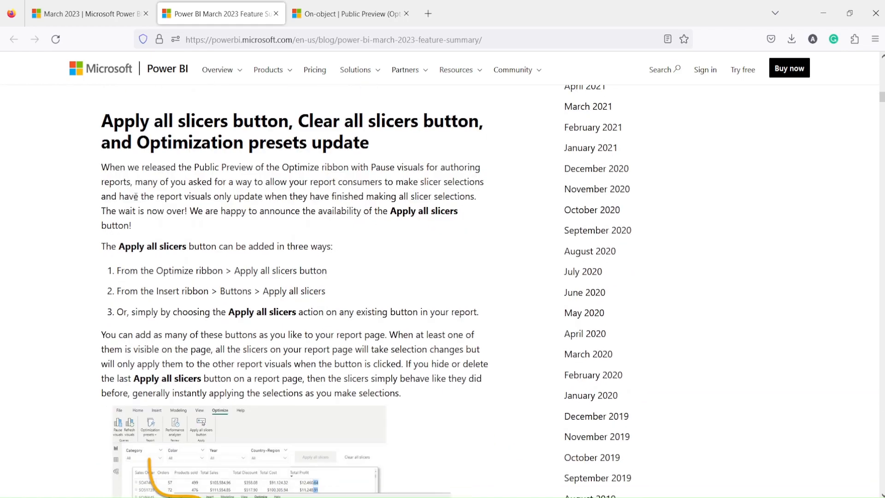
scroll(136, 197, "down", 5)
scroll(137, 201, "up", 2)
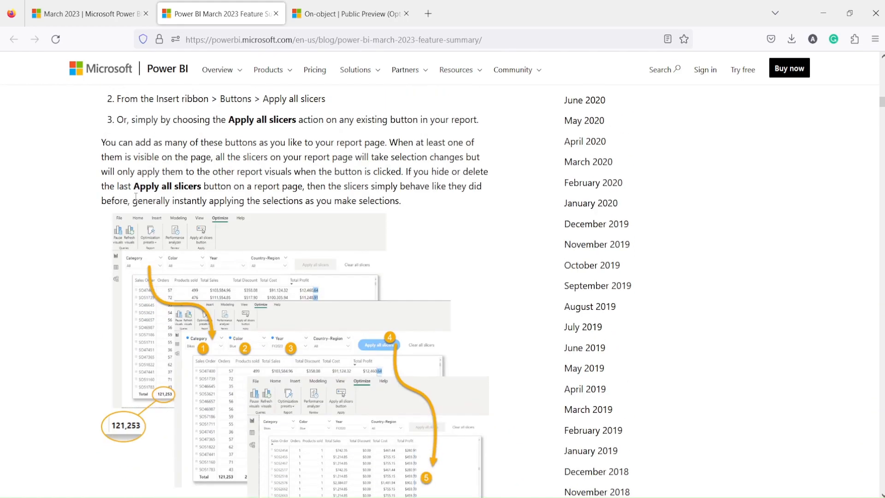
scroll(137, 201, "down", 11)
scroll(137, 201, "down", 15)
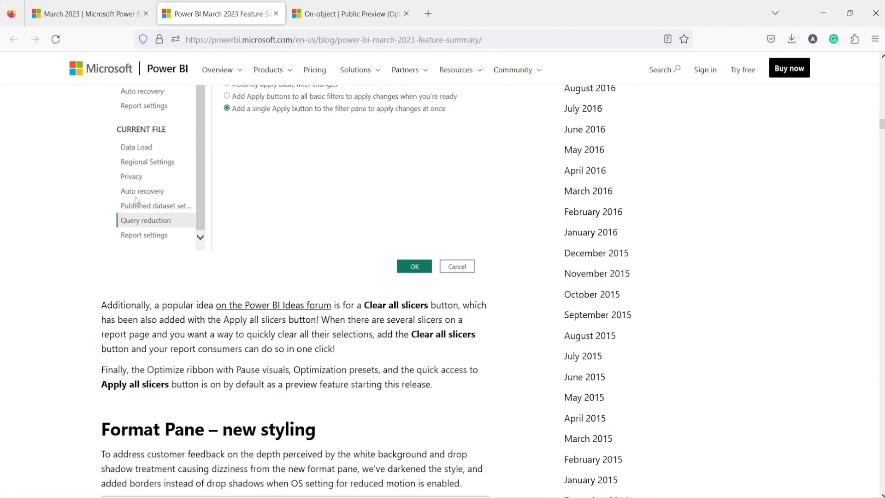
Examine the on-object interaction section, including its chart examples and preview switch instructions, and glance at the Visual container improvements.
scroll(137, 201, "down", 6)
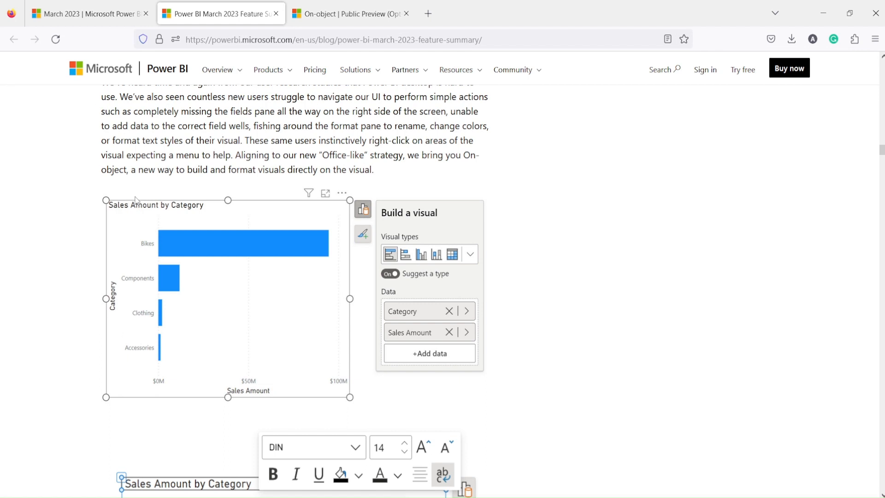
scroll(137, 201, "down", 3)
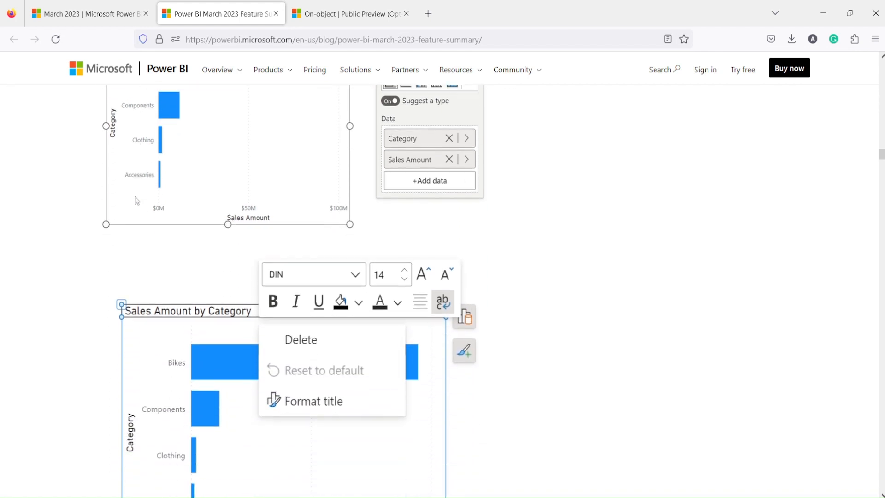
scroll(137, 201, "down", 4)
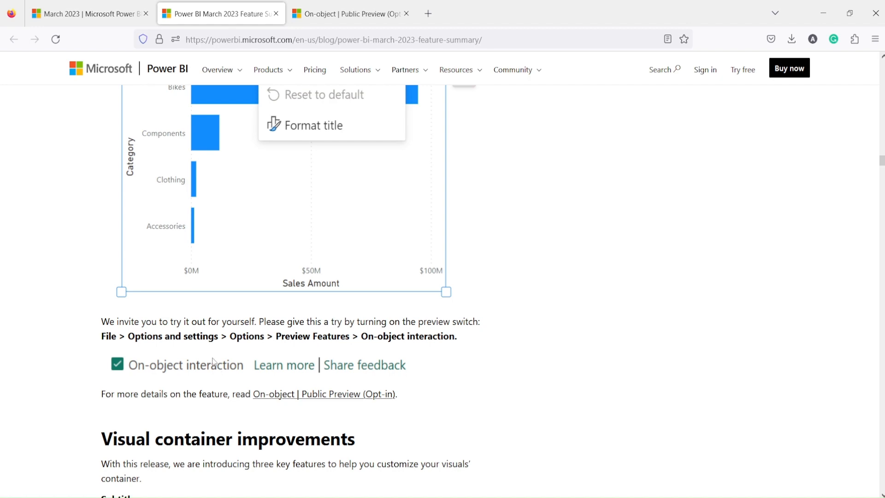
scroll(206, 348, "down", 2)
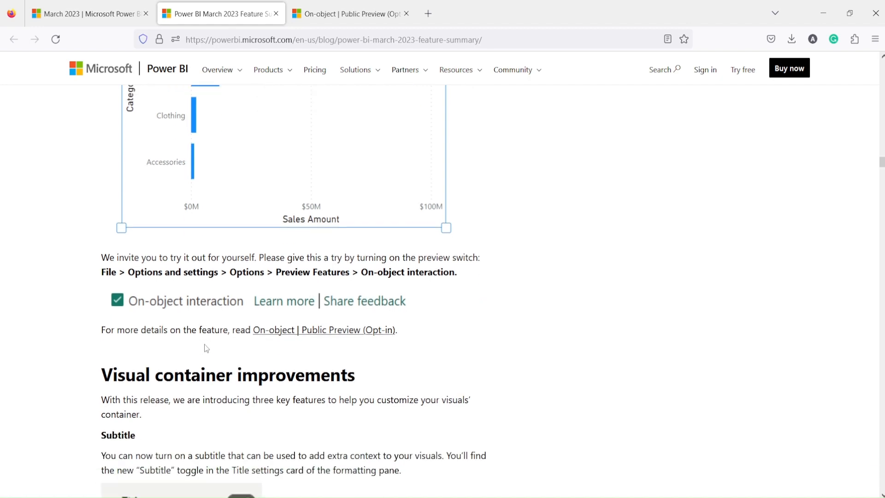
scroll(203, 344, "down", 4)
scroll(203, 328, "up", 10)
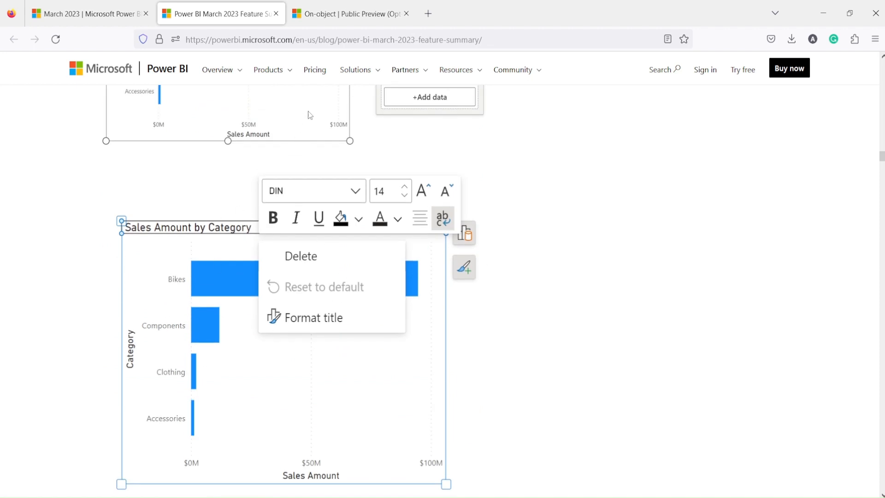
Switch to the On-object Public Preview article and examine its contents list and the feature overview's chart examples.
left_click(333, 13)
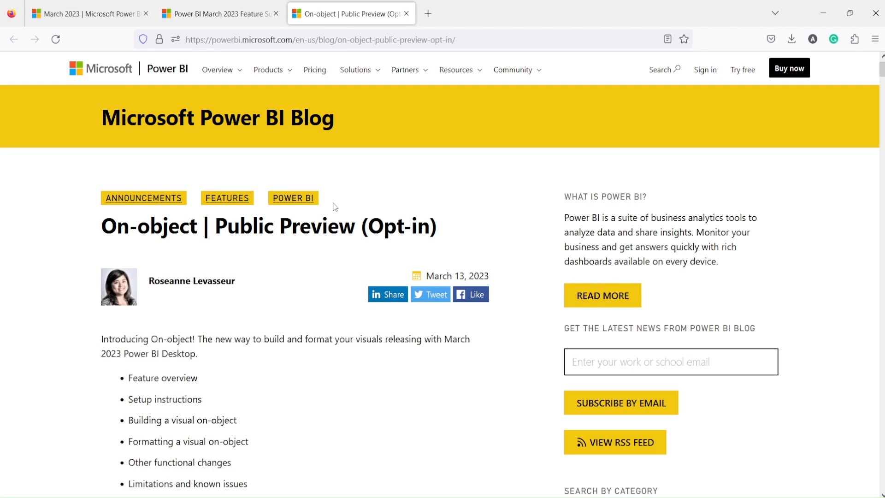
scroll(335, 207, "down", 5)
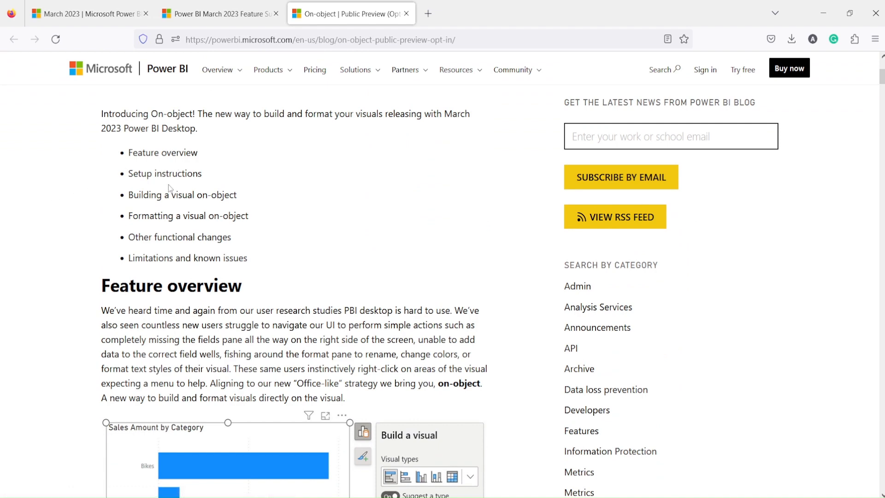
scroll(168, 198, "down", 7)
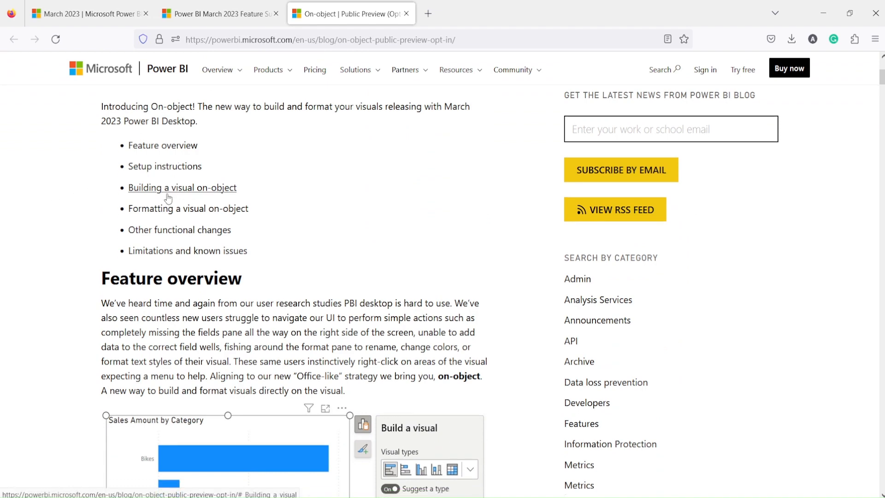
scroll(166, 194, "down", 8)
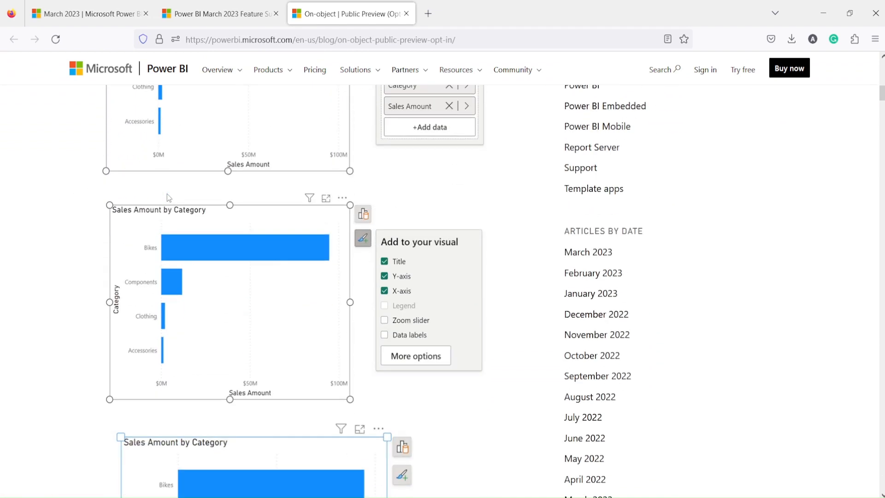
scroll(167, 203, "down", 3)
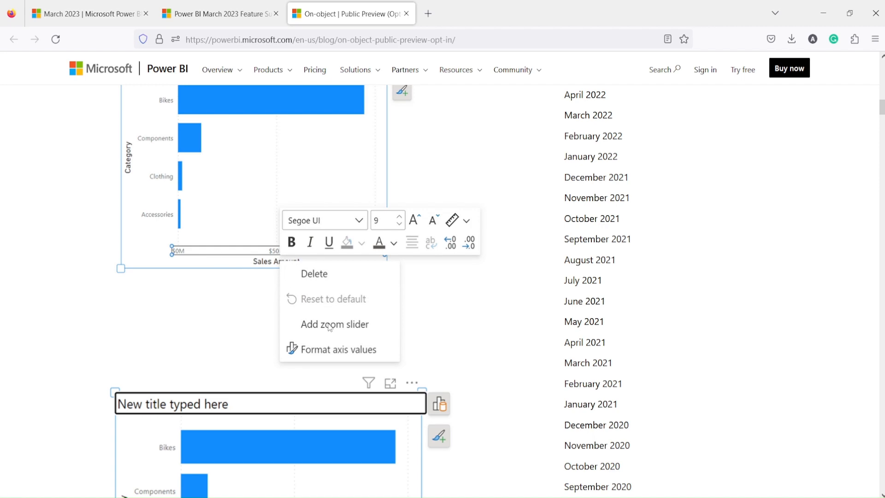
scroll(337, 345, "down", 10)
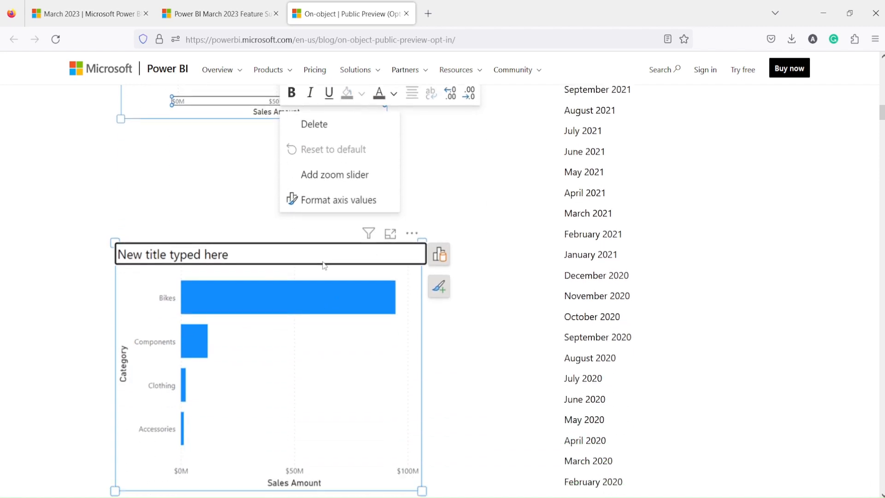
Read how to build a visual on-object, covering adding visuals, the "Suggest a type" toggle, adding data and the related report settings.
scroll(197, 282, "down", 5)
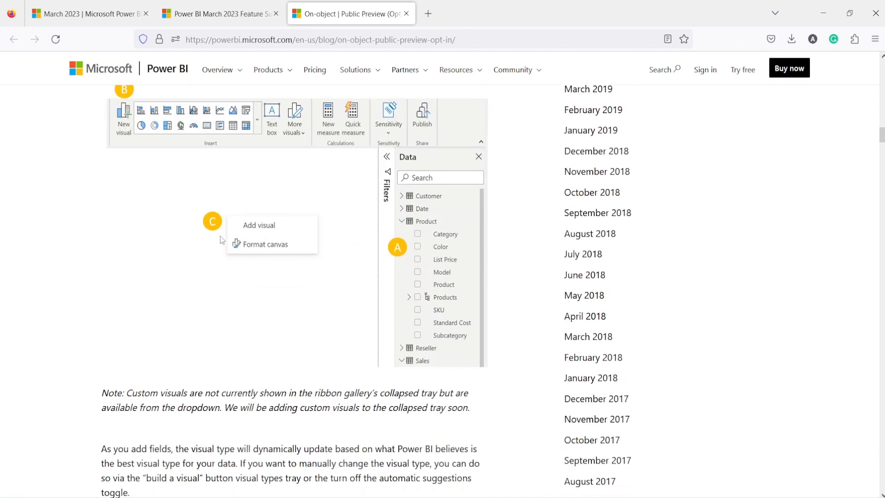
scroll(224, 246, "down", 6)
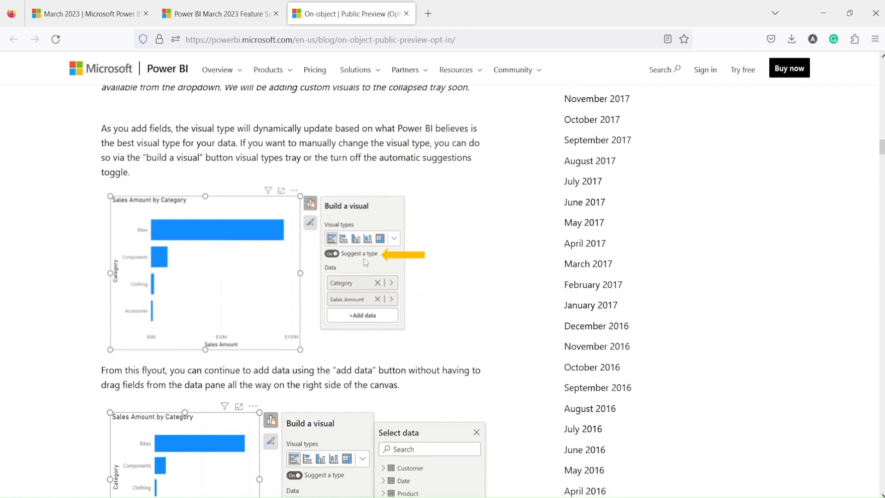
scroll(364, 258, "down", 6)
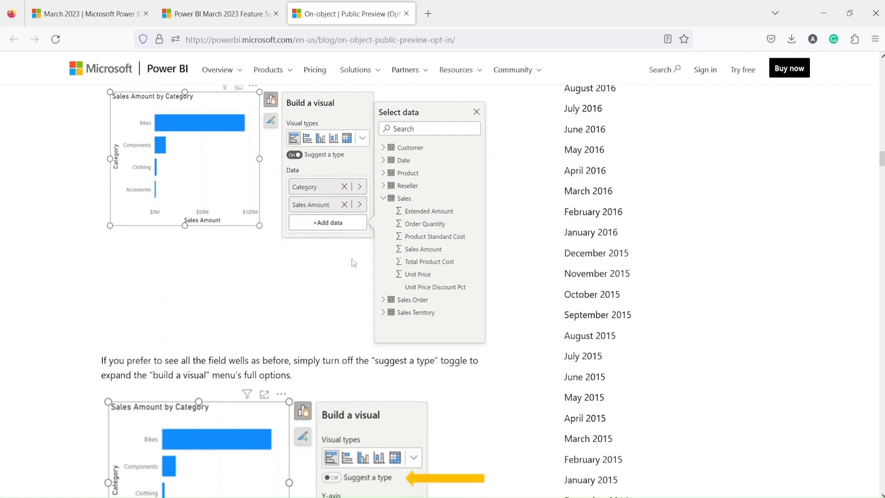
scroll(352, 258, "down", 12)
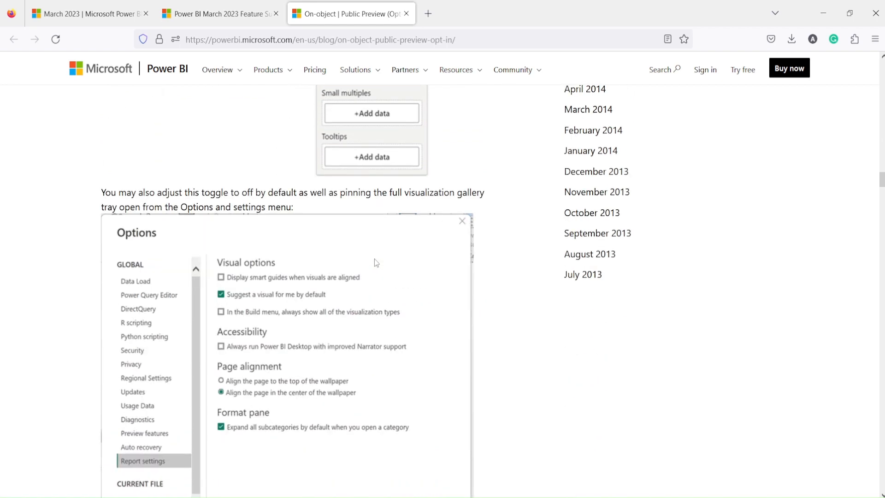
Read the "Formatting a visual on-object" section, covering format mode and the mini-toolbar and shortcut menu for subselections.
scroll(374, 259, "down", 9)
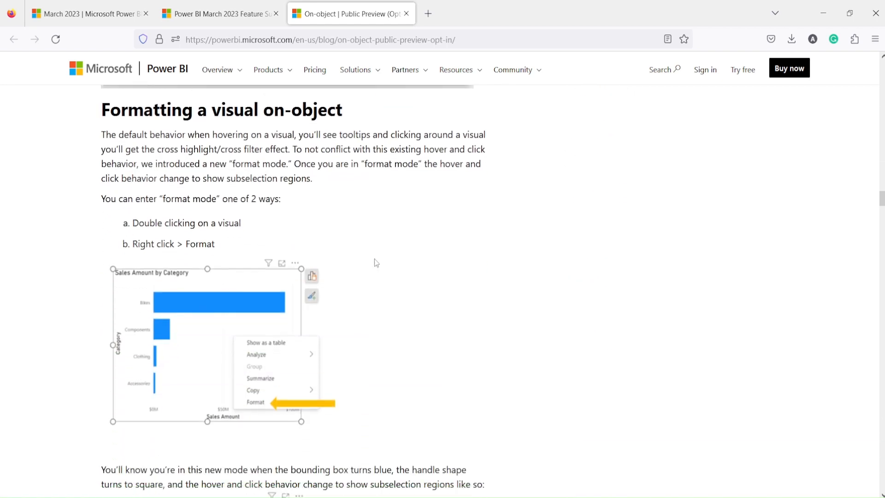
scroll(374, 259, "down", 3)
scroll(374, 259, "up", 3)
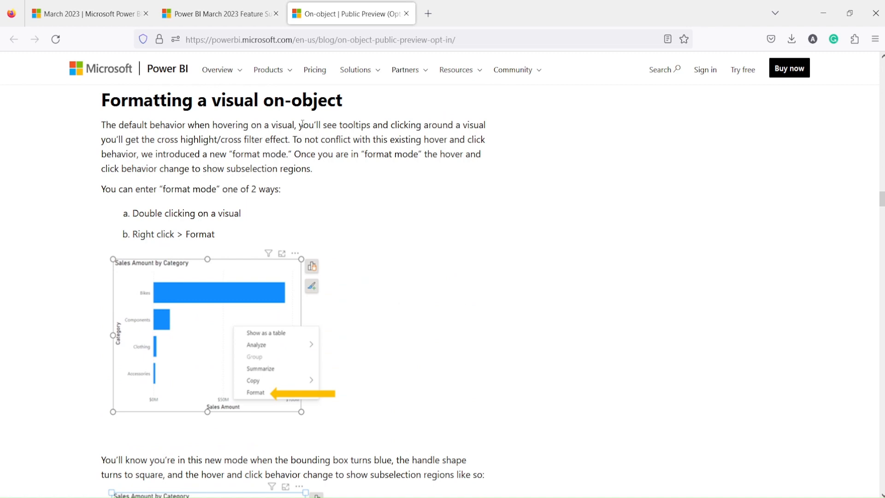
scroll(303, 123, "down", 15)
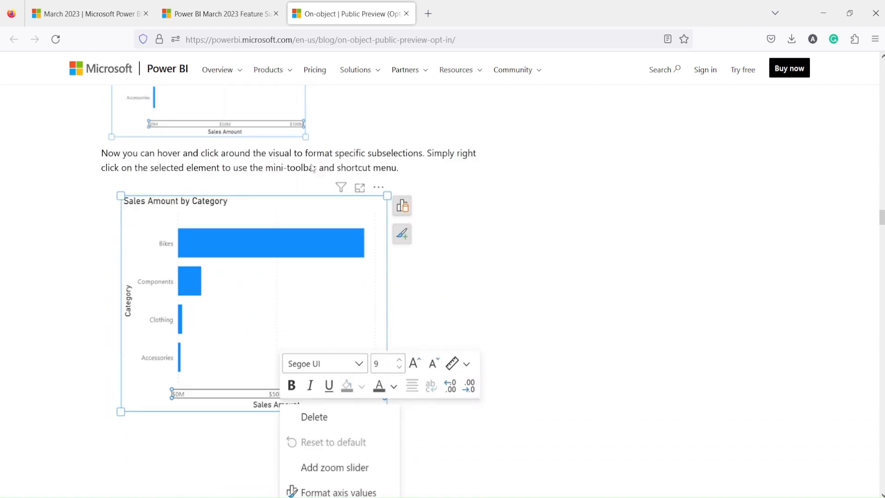
Examine the article's line chart examples for formatting series markers, down to the Pane Switcher section.
scroll(312, 177, "down", 16)
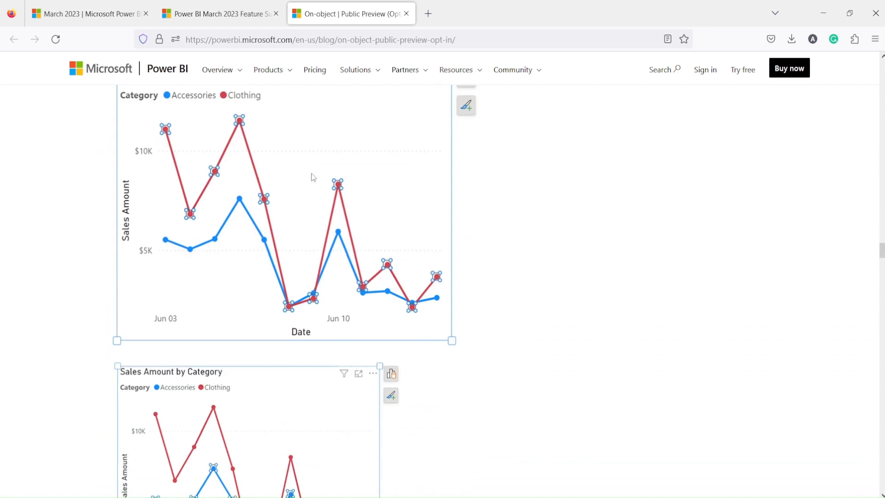
scroll(312, 177, "down", 3)
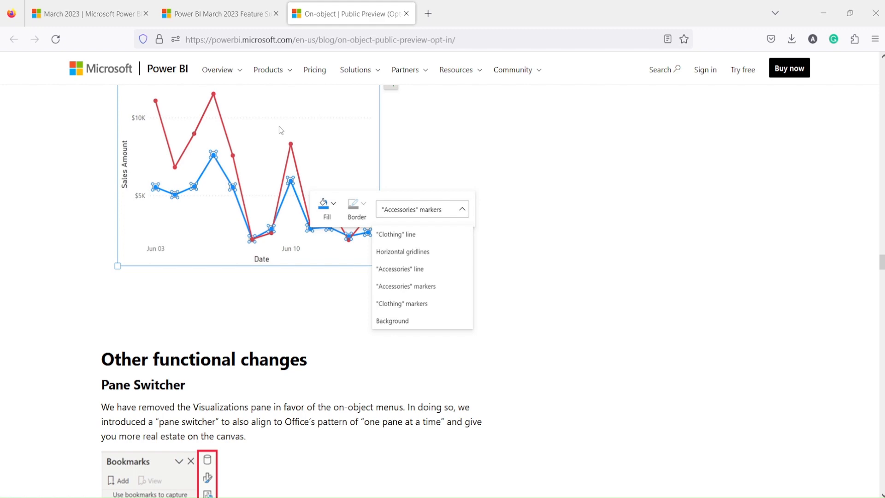
Switch to Power BI Desktop and bring up the full list of preview features in the application options.
key("alt+Tab")
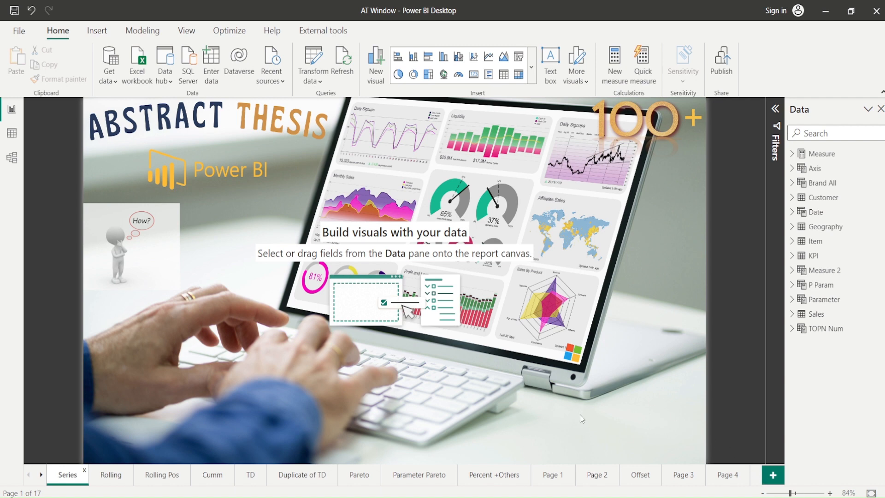
left_click(22, 39)
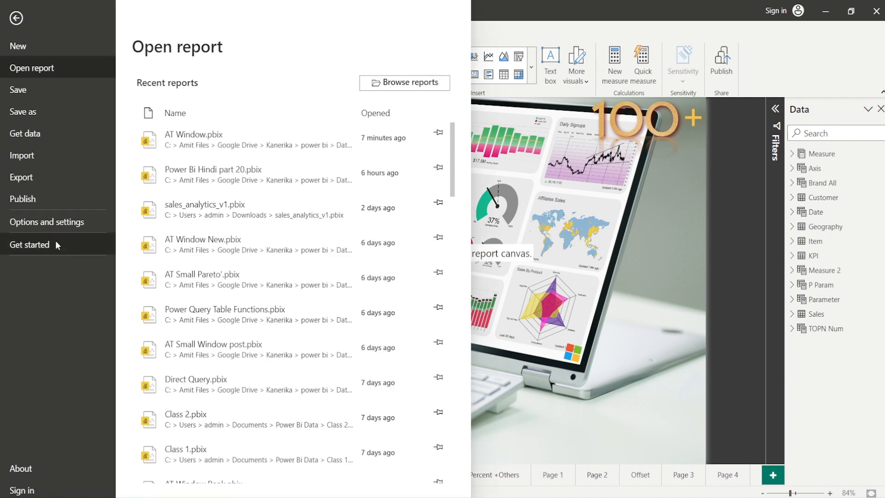
left_click(56, 225)
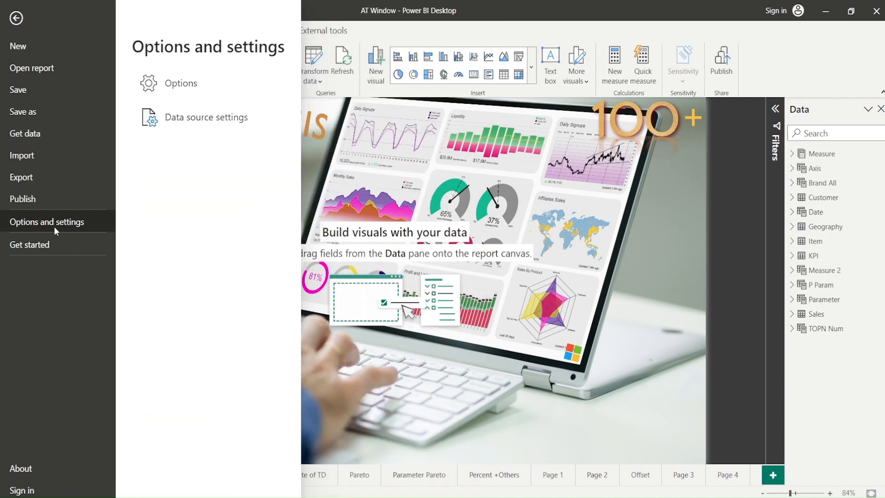
left_click(175, 93)
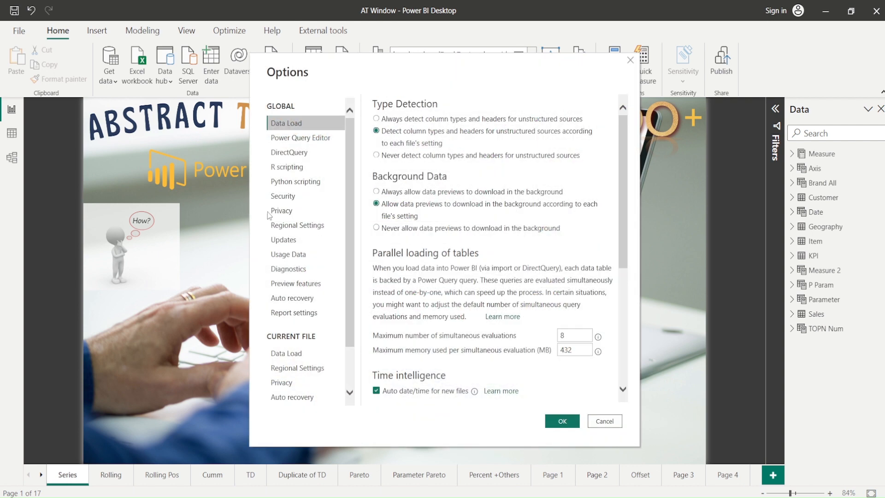
left_click(290, 289)
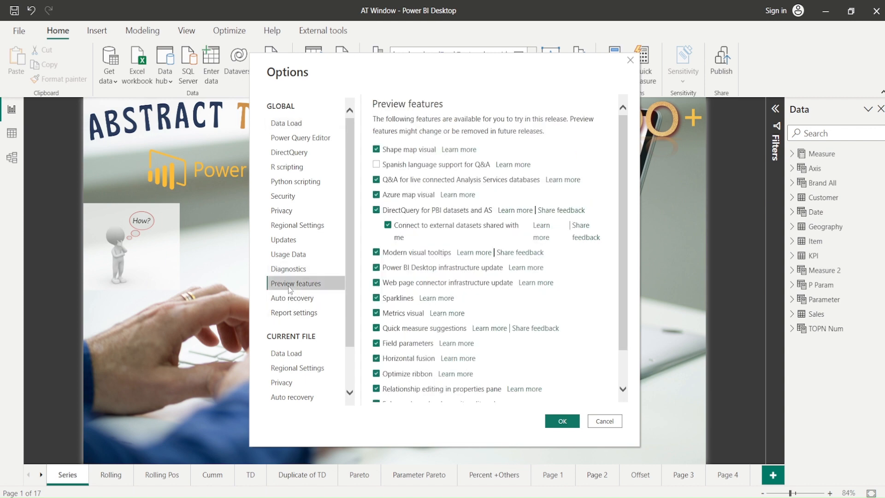
scroll(458, 302, "down", 3)
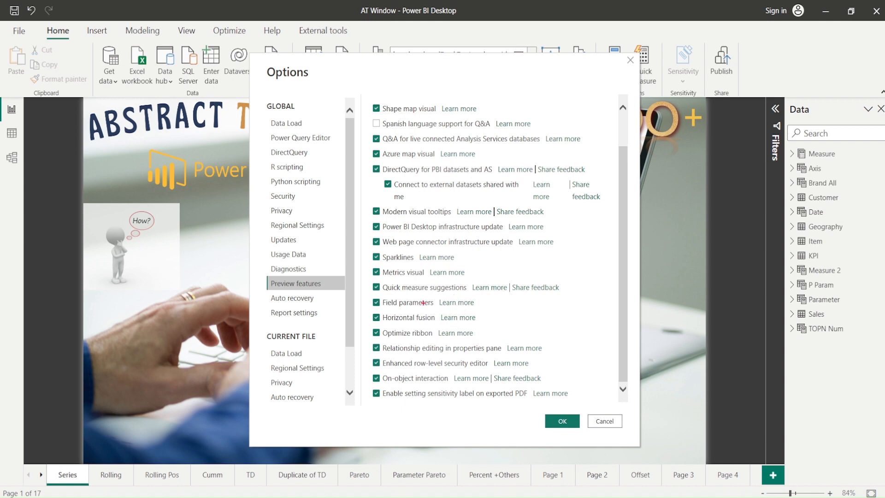
Check the On-object interaction entry among the preview features and close the options without making changes.
mouse_move(266, 276)
left_mouse_down()
mouse_move(312, 292)
mouse_move(332, 287)
mouse_move(298, 279)
left_mouse_up()
left_click_drag(297, 279, 278, 279)
key("e")
left_click_drag(264, 276, 331, 290)
left_click_drag(364, 371, 559, 387)
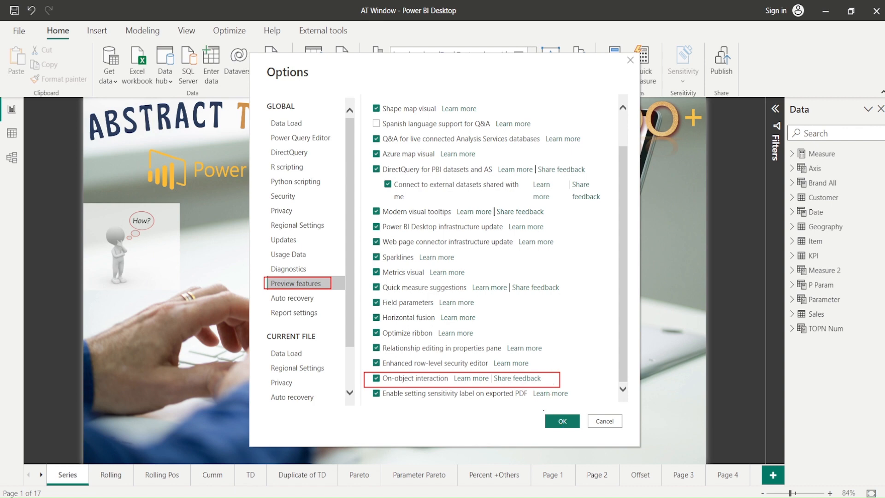
left_click_drag(543, 410, 584, 431)
key("Escape")
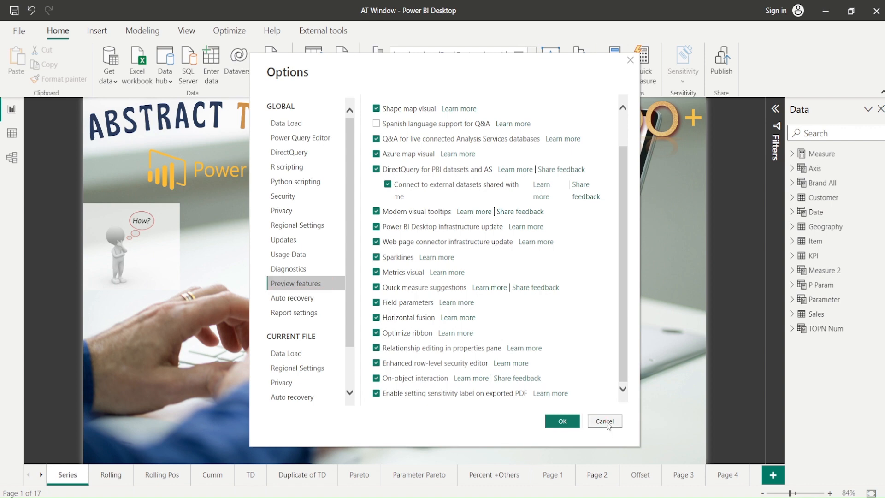
left_click(605, 421)
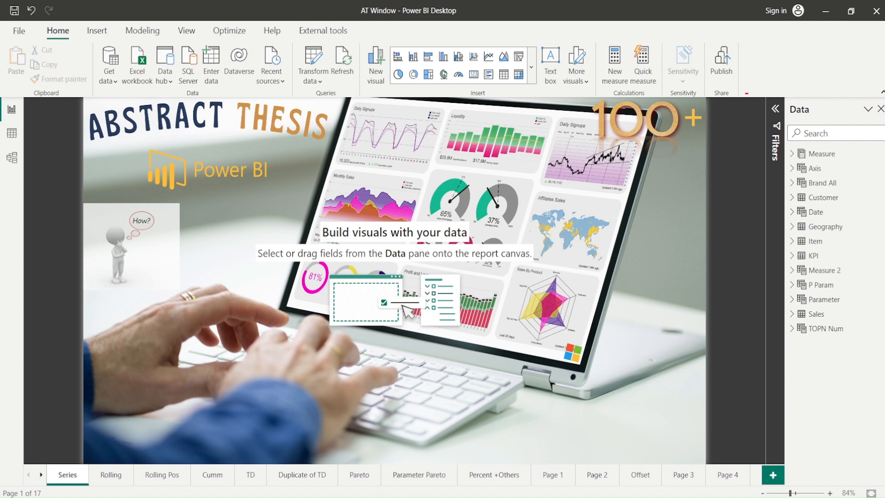
Review the collapsed Filters pane, the Data pane and the gallery of insertable visuals.
mouse_move(746, 93)
left_mouse_down()
mouse_move(790, 237)
mouse_move(789, 407)
left_mouse_up()
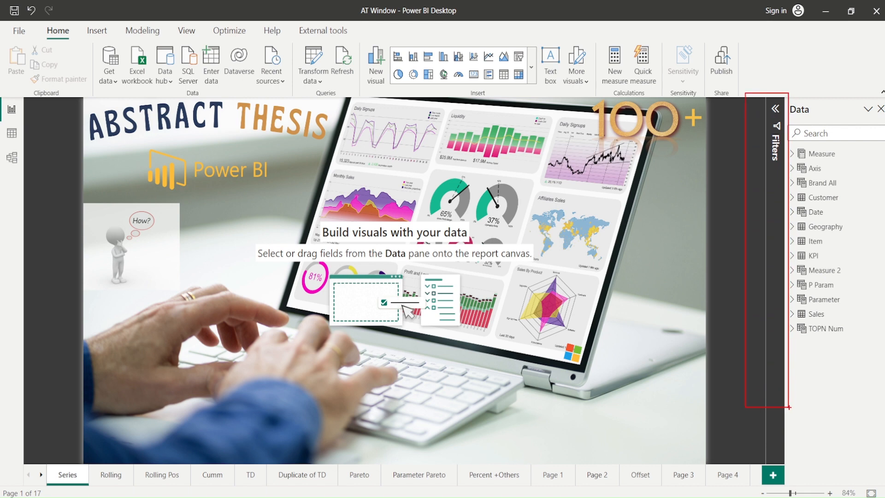
mouse_move(786, 90)
left_mouse_down()
mouse_move(884, 309)
mouse_move(884, 384)
left_mouse_up()
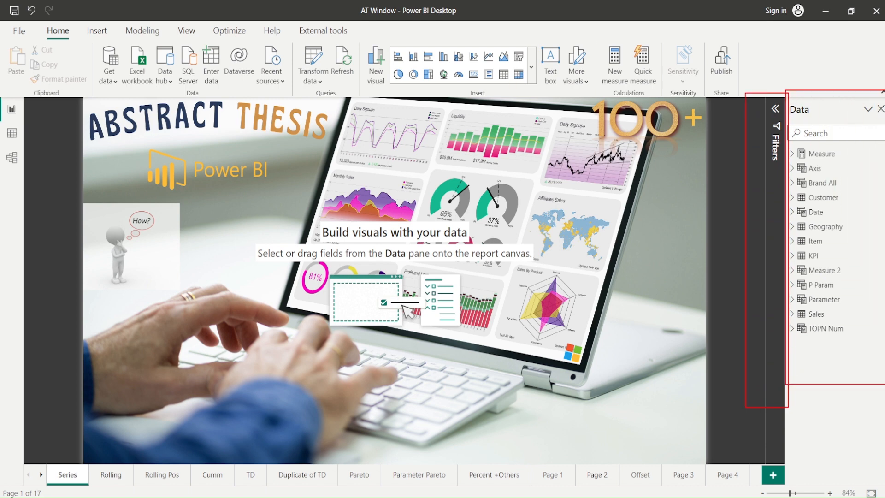
left_click_drag(388, 39, 540, 97)
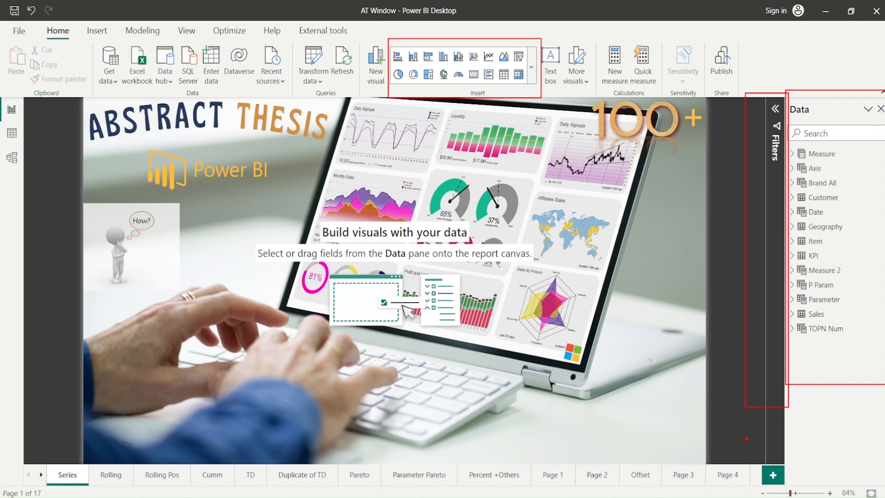
key("Escape")
Add an empty visual to the canvas of a new report page and shift it slightly to the left.
left_click(773, 475)
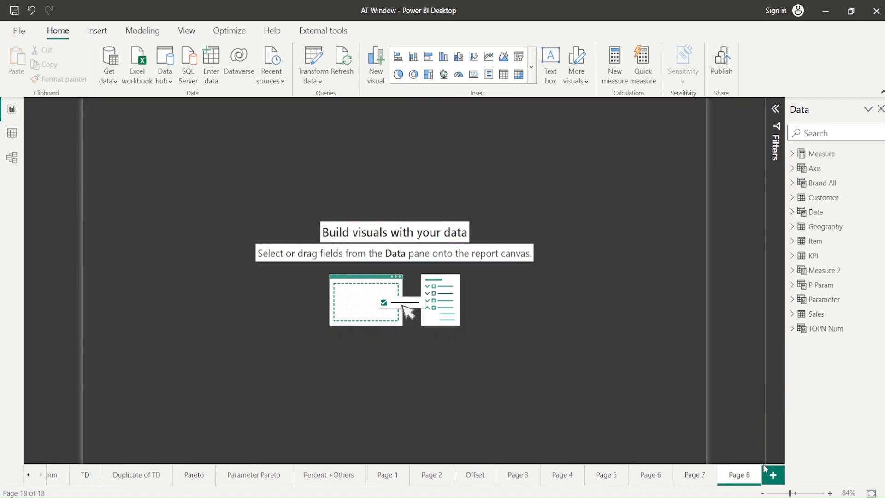
right_click(364, 167)
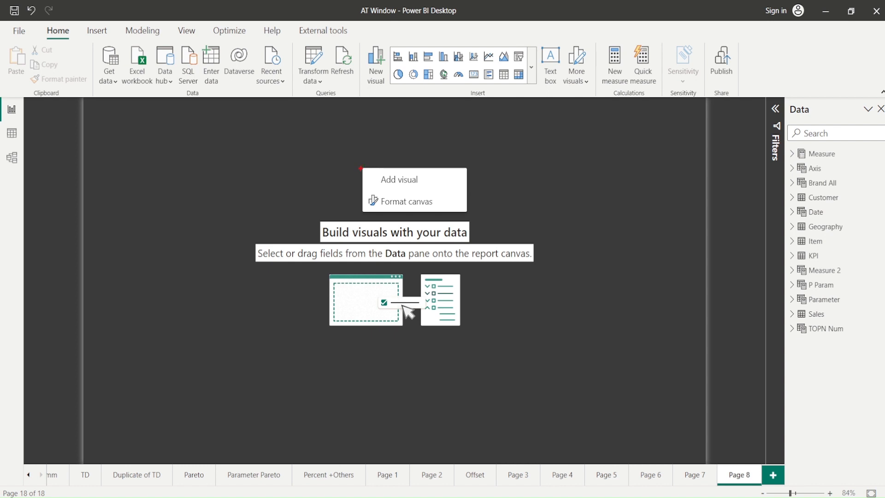
left_click_drag(360, 168, 467, 193)
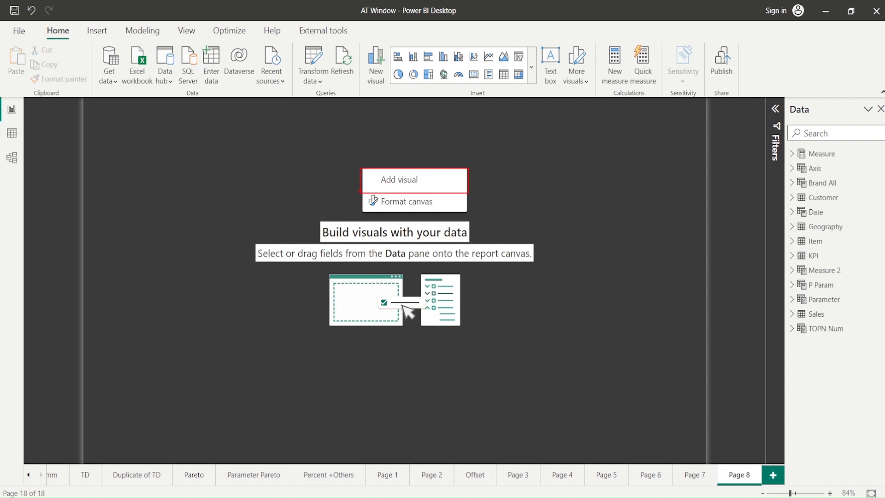
mouse_move(360, 191)
left_mouse_down()
mouse_move(391, 210)
mouse_move(469, 213)
left_mouse_up()
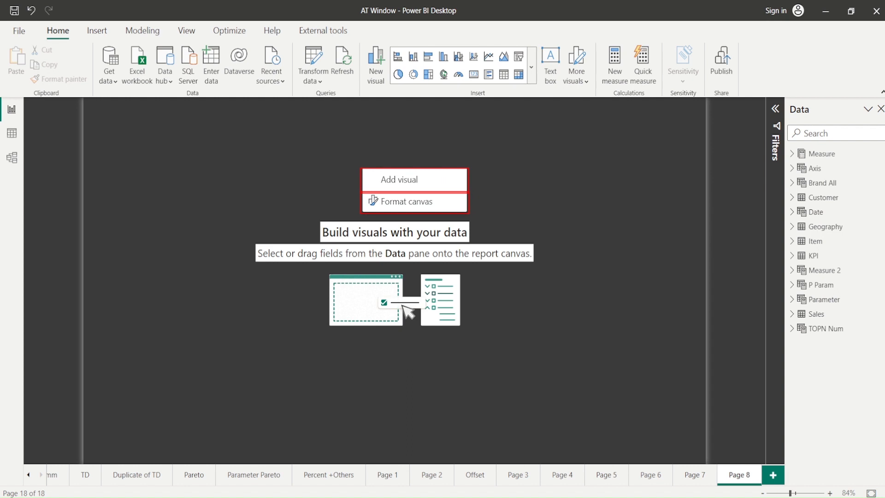
key("Escape")
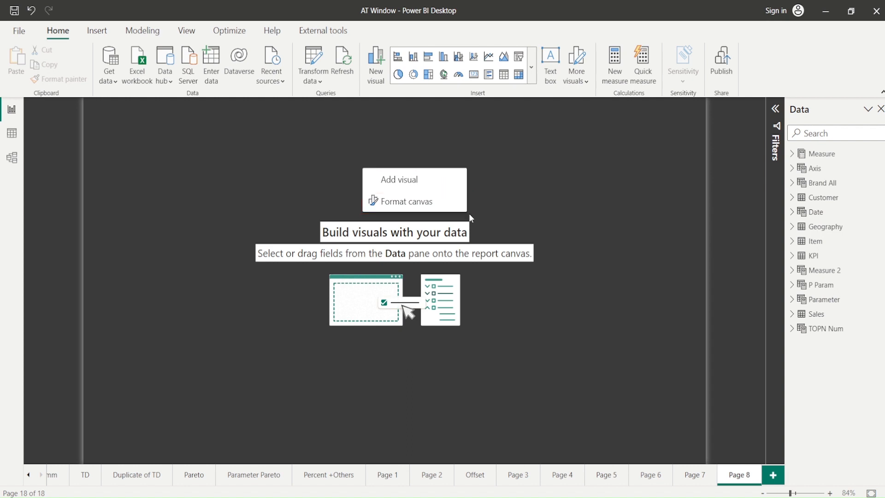
left_click(422, 181)
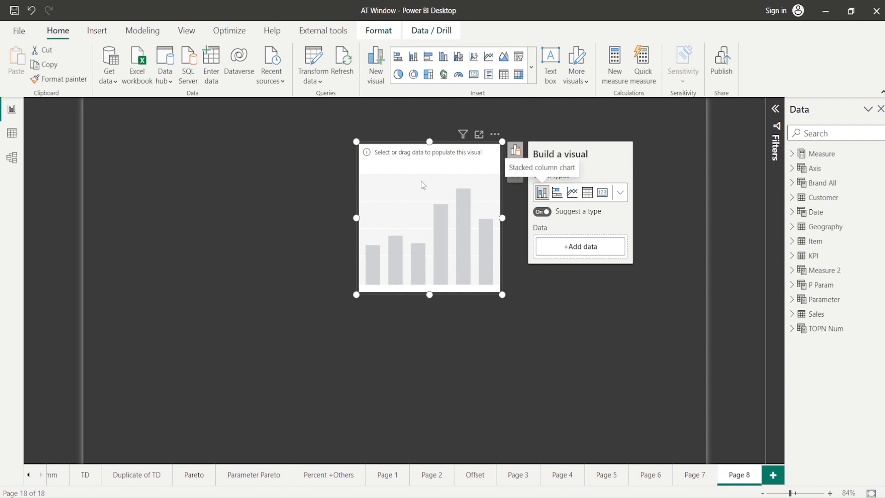
left_click_drag(400, 180, 344, 183)
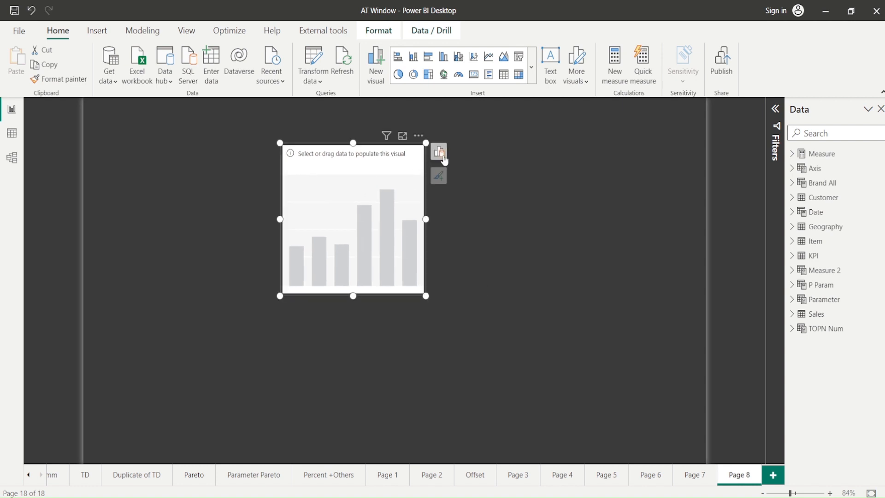
Change the empty visual's type to a clustered bar chart using its on-object build options.
left_click(439, 152)
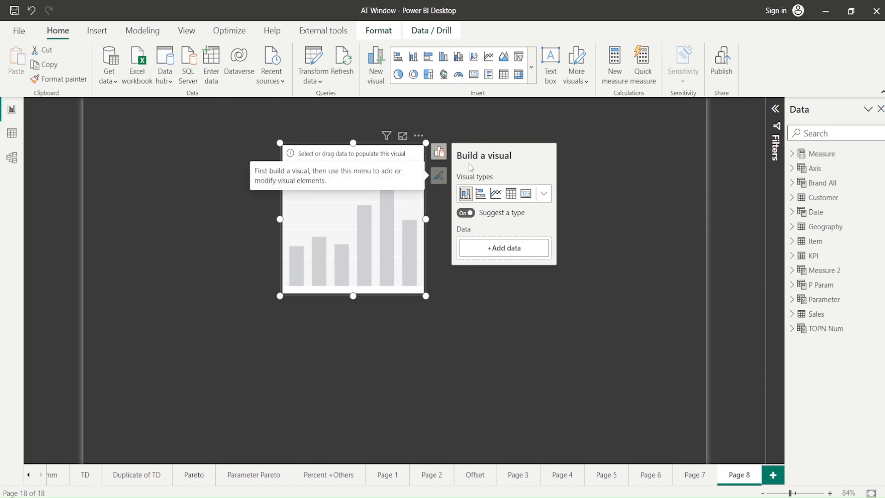
left_click(544, 194)
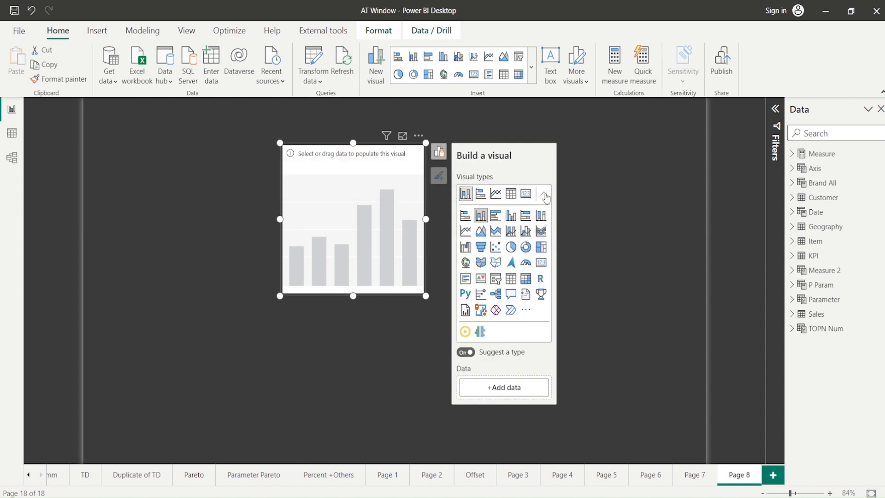
left_click(497, 221)
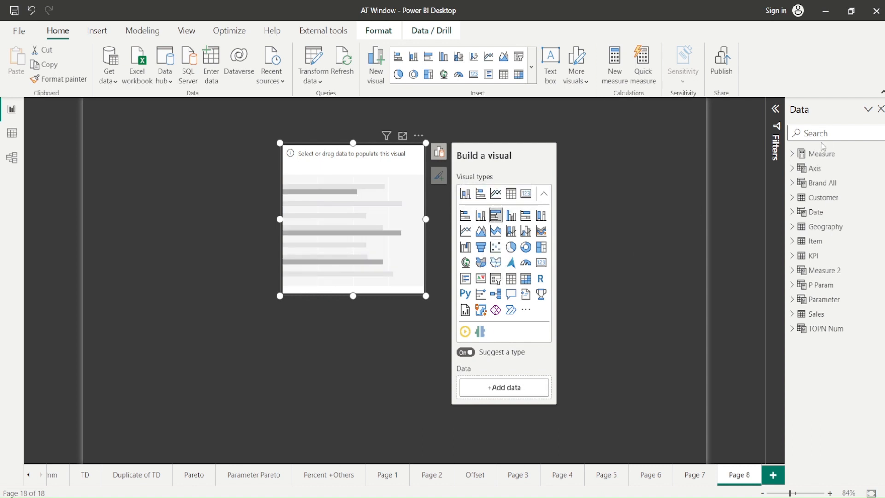
Add the Brand field from the Item table to the visual.
left_click(498, 395)
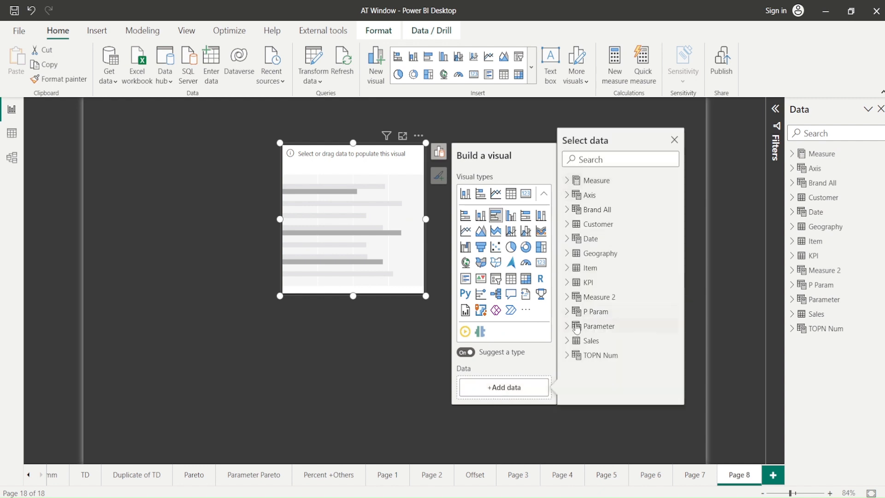
left_click(568, 270)
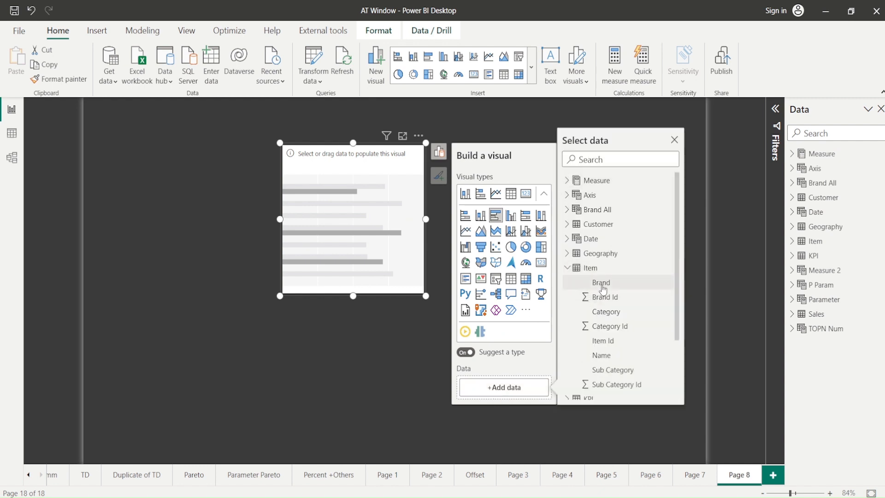
left_click(602, 283)
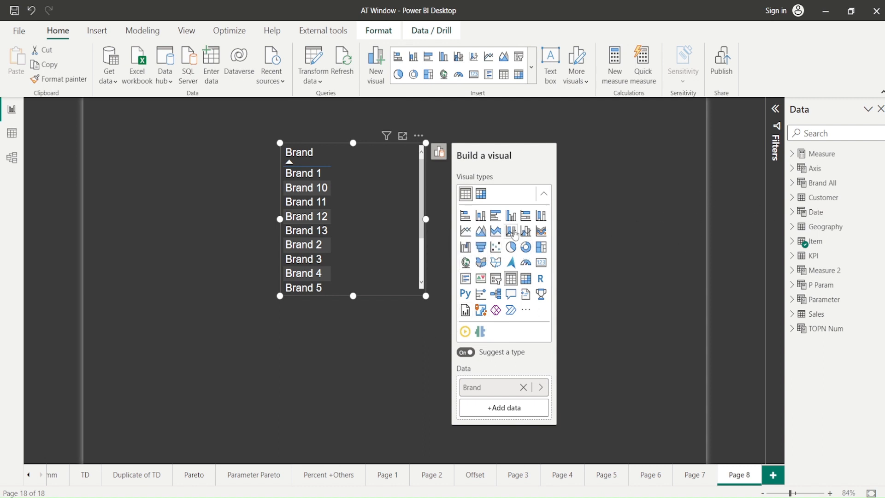
Add the Net measure from the Base folder of the Measure table to the visual.
left_click(512, 409)
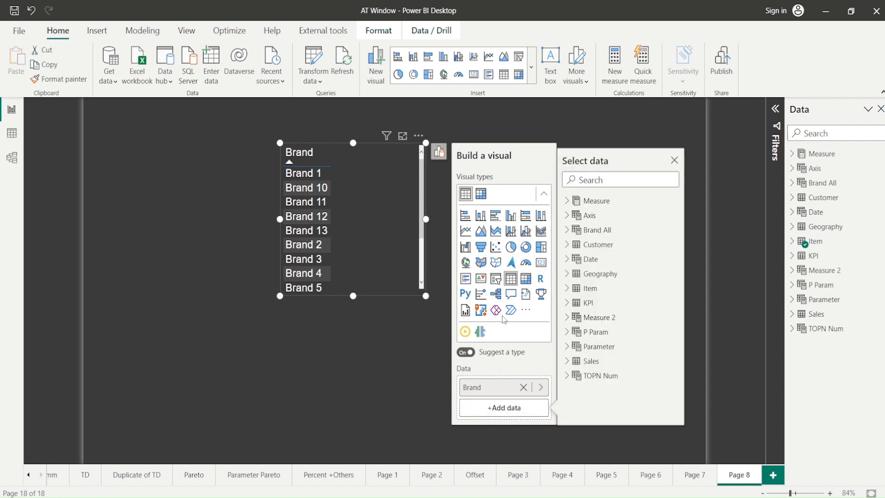
left_click(567, 202)
left_click(576, 216)
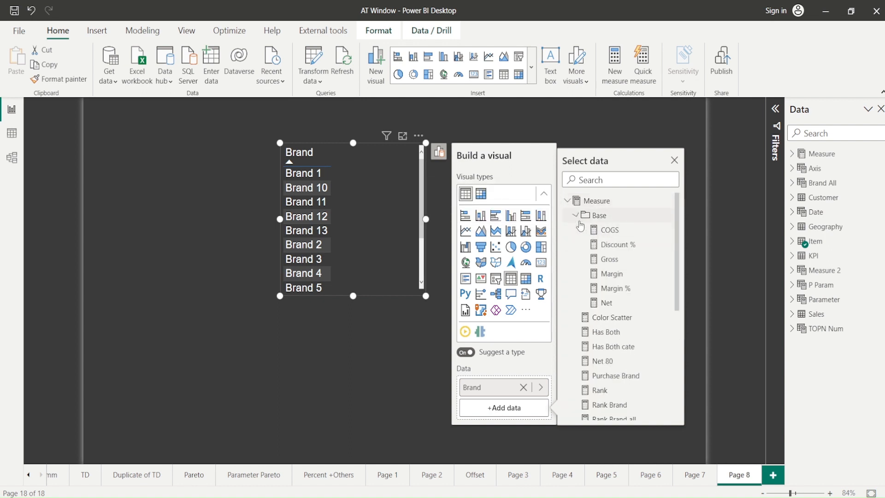
left_click(602, 305)
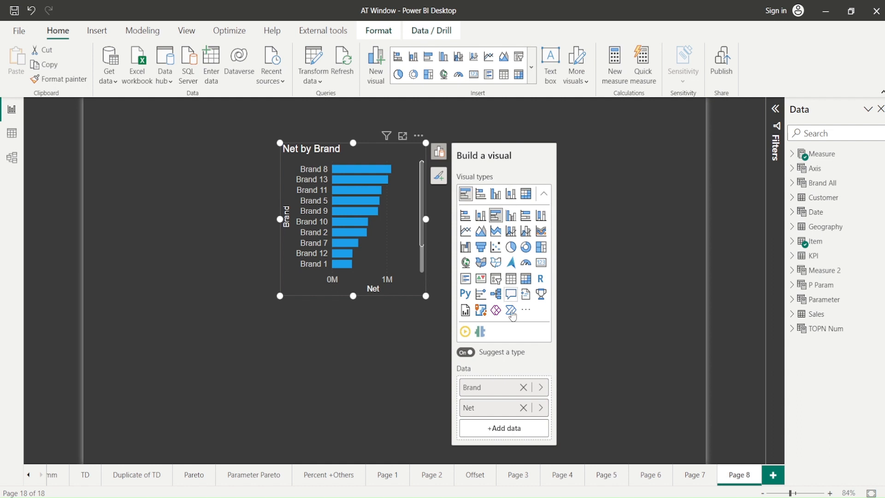
Turn off "Suggest a type" for the Net by Brand chart and open the data selection for its Y-axis Brand field.
left_click(466, 352)
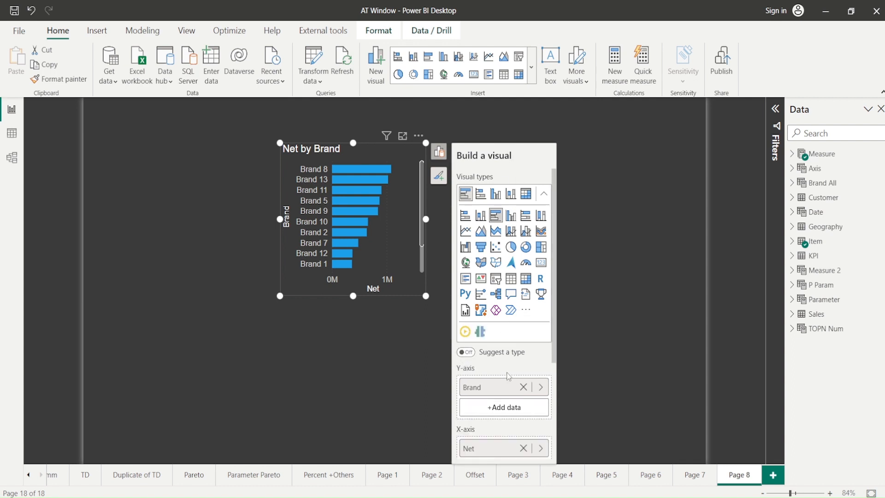
scroll(507, 373, "down", 5)
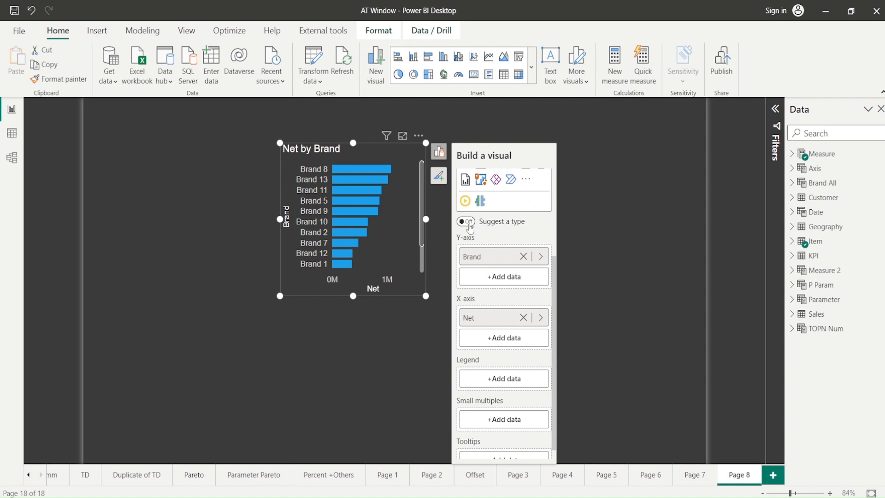
scroll(470, 229, "up", 3)
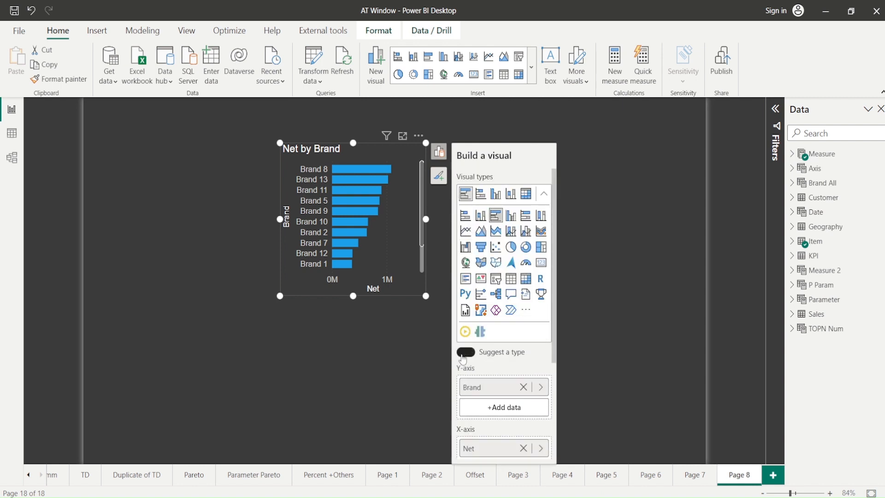
scroll(484, 369, "down", 2)
scroll(490, 377, "down", 2)
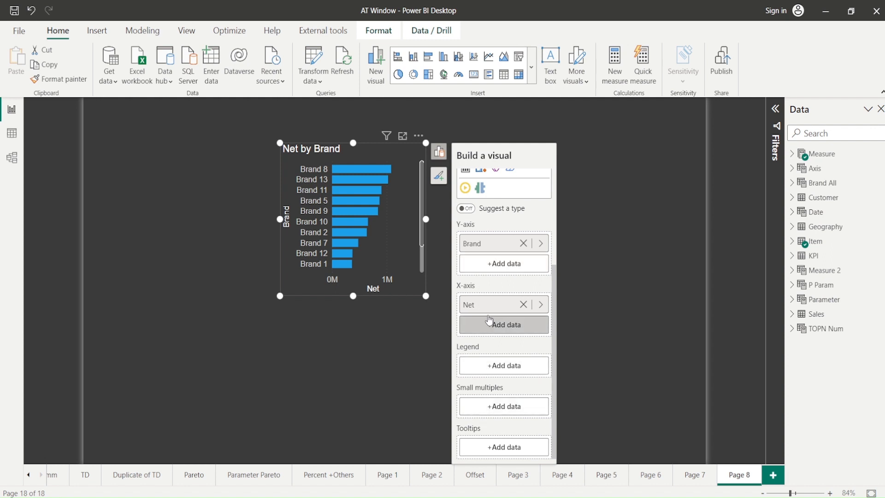
left_click(541, 243)
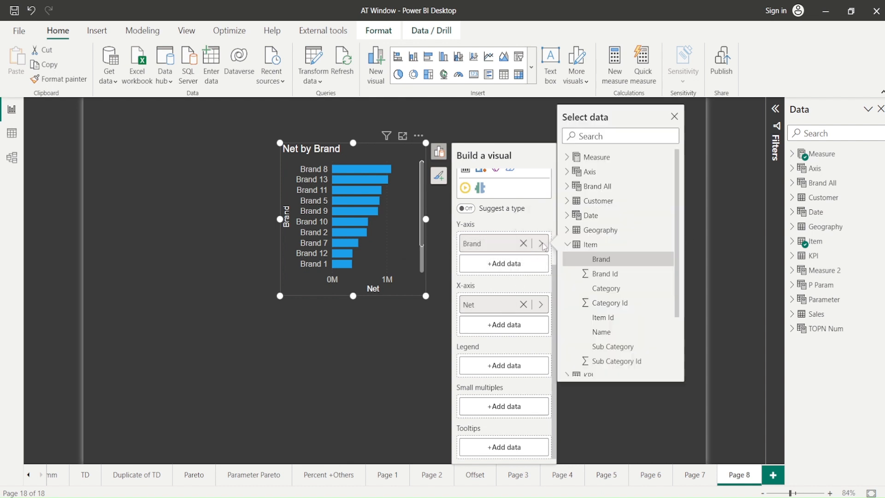
Replace Brand with Category on the chart's Y-axis and add Brand from the Item table as the second Y-axis field.
left_click(602, 289)
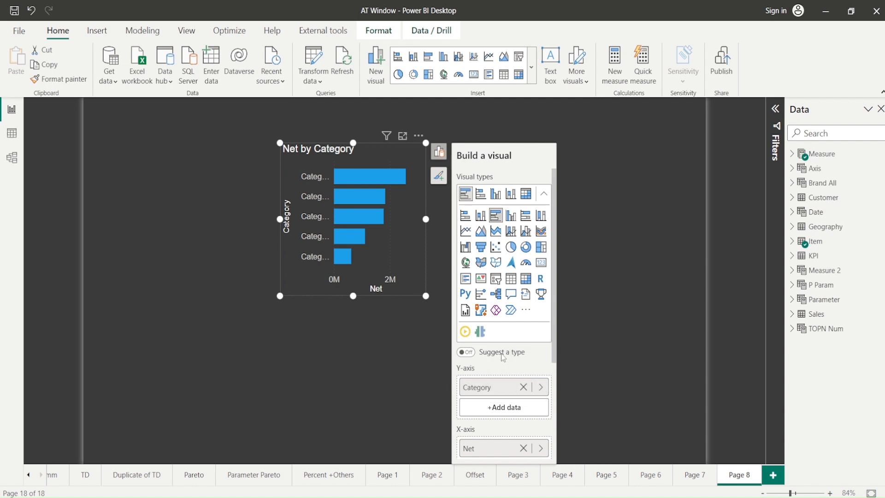
left_click(509, 407)
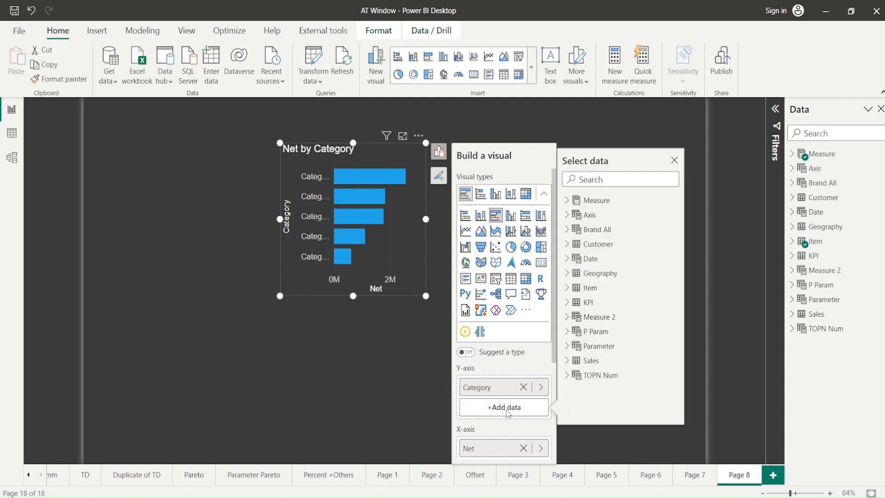
left_click(567, 289)
left_click(596, 302)
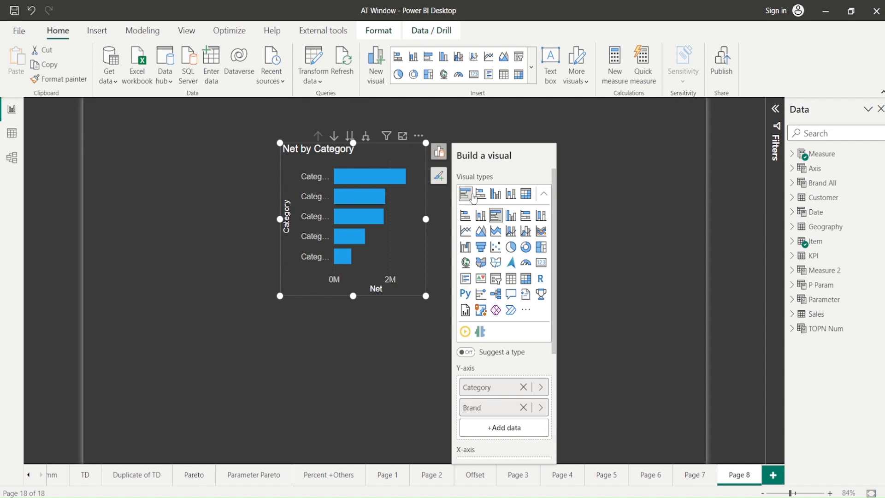
Enlarge the Net by Category chart, expand its hierarchy down to the Brand level and drill back up to Category.
left_click(207, 340)
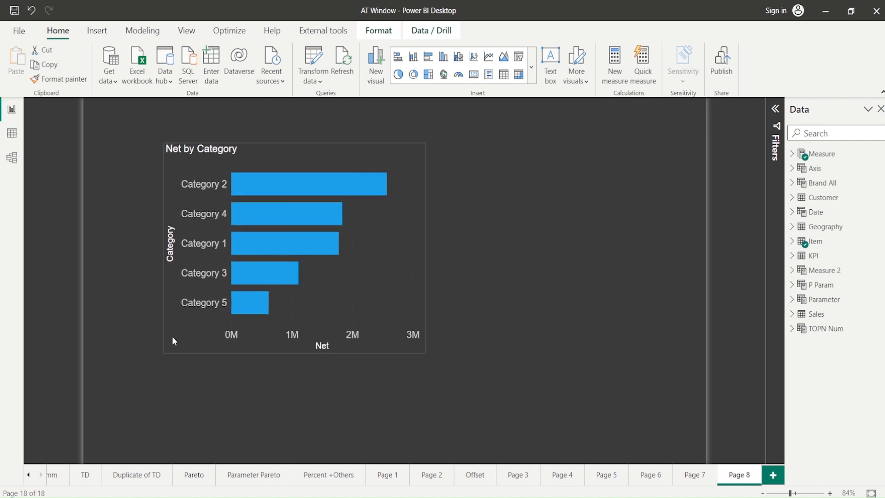
left_click(172, 336)
left_click(365, 136)
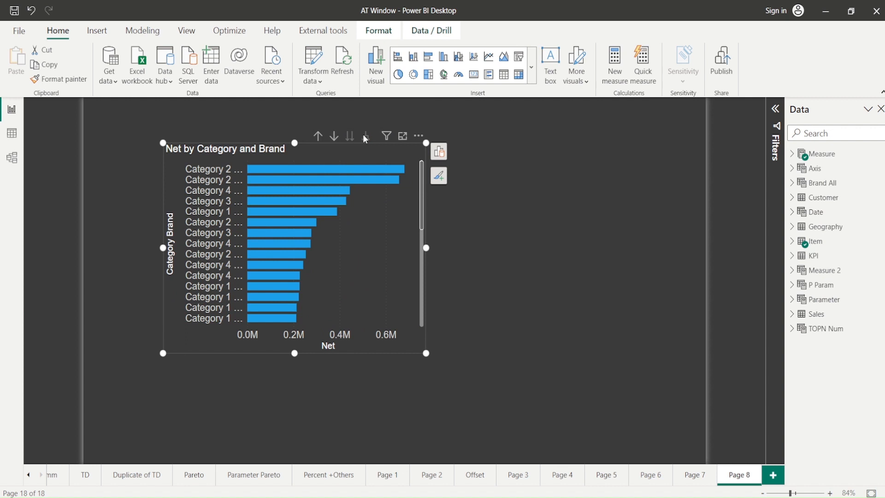
left_click(318, 136)
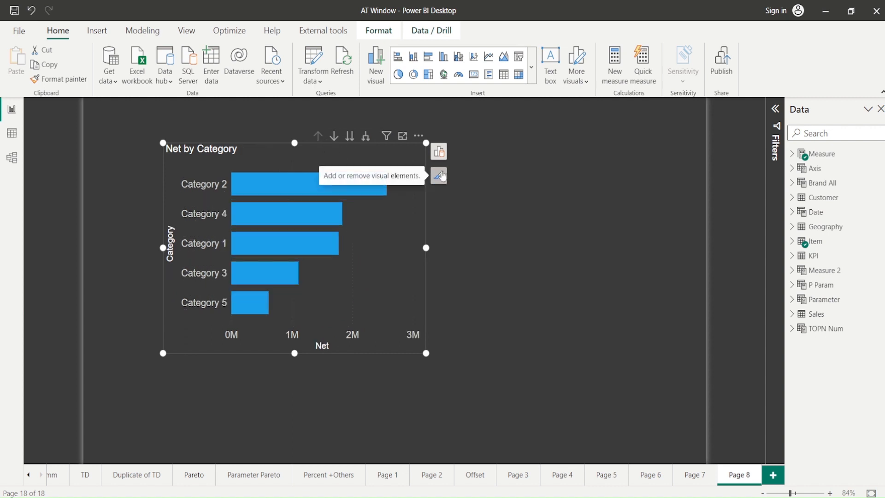
Review the chart's build options and switch its Y-axis element off and on among the visual elements.
left_click(441, 153)
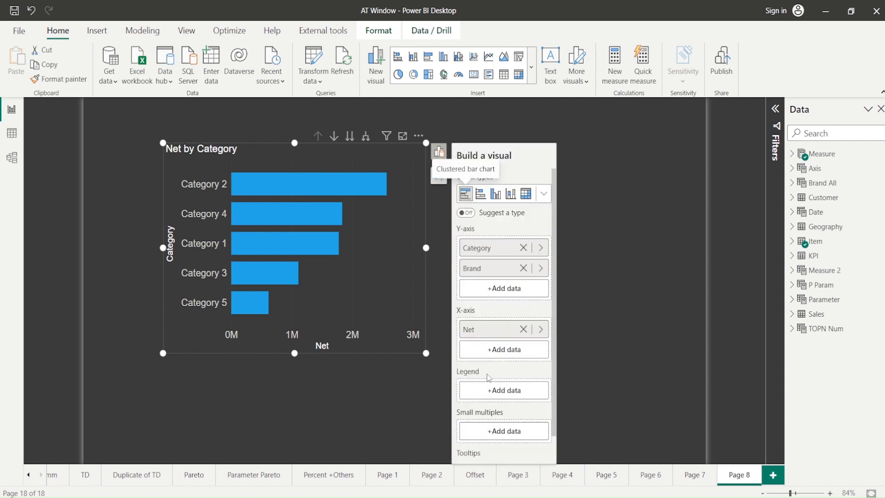
scroll(486, 372, "down", 1)
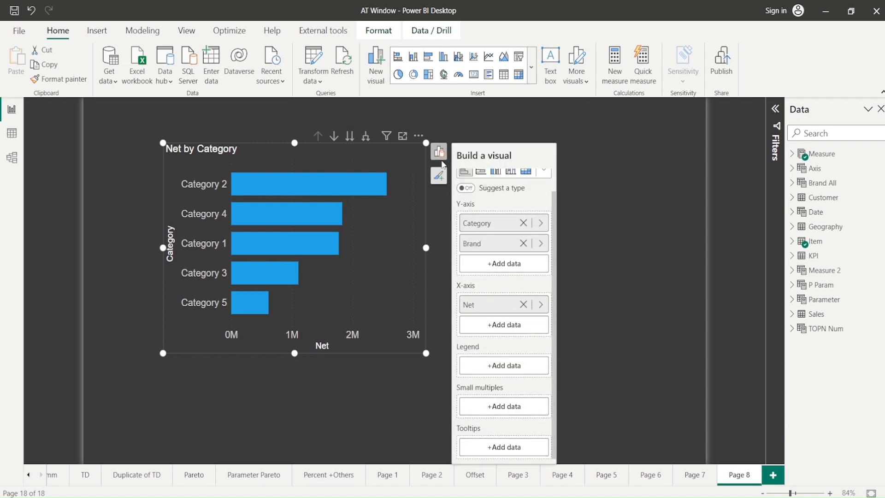
left_click(439, 176)
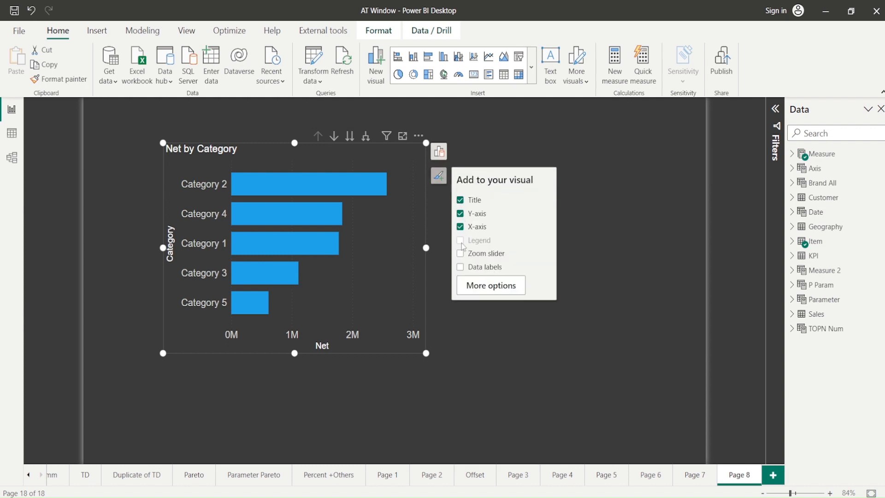
left_click(461, 214)
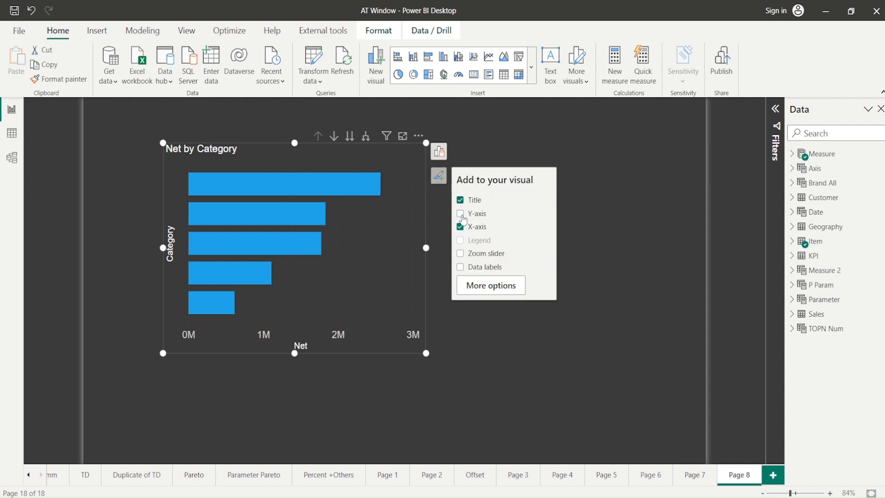
left_click(461, 214)
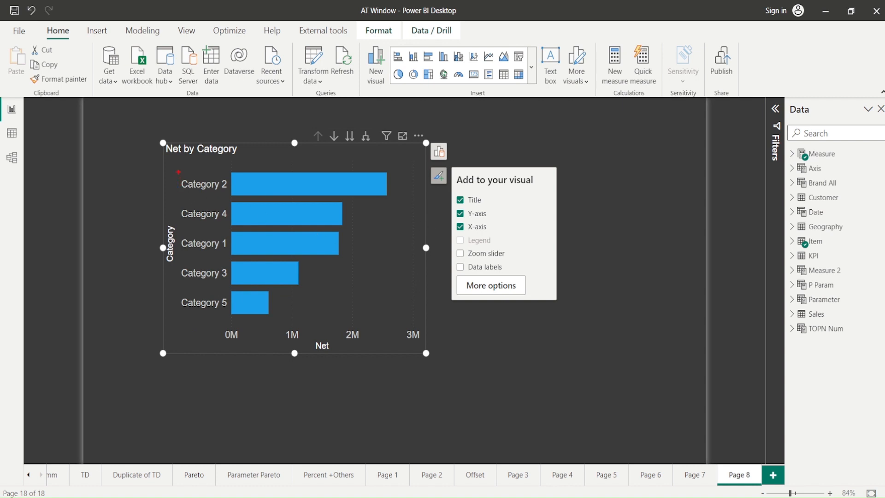
mouse_move(178, 172)
left_mouse_down()
mouse_move(227, 321)
mouse_move(257, 345)
mouse_move(428, 354)
left_mouse_up()
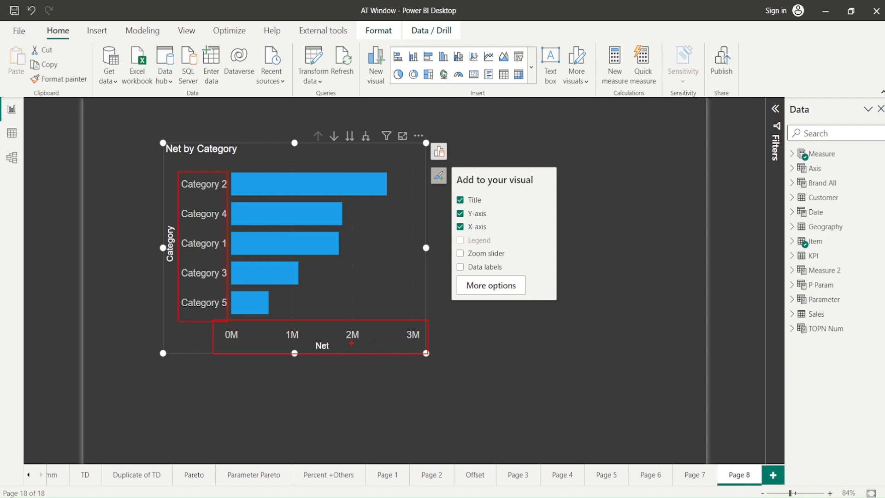
Hide both the Y-axis and the X-axis of the Net by Category chart and restore them.
left_click(460, 214)
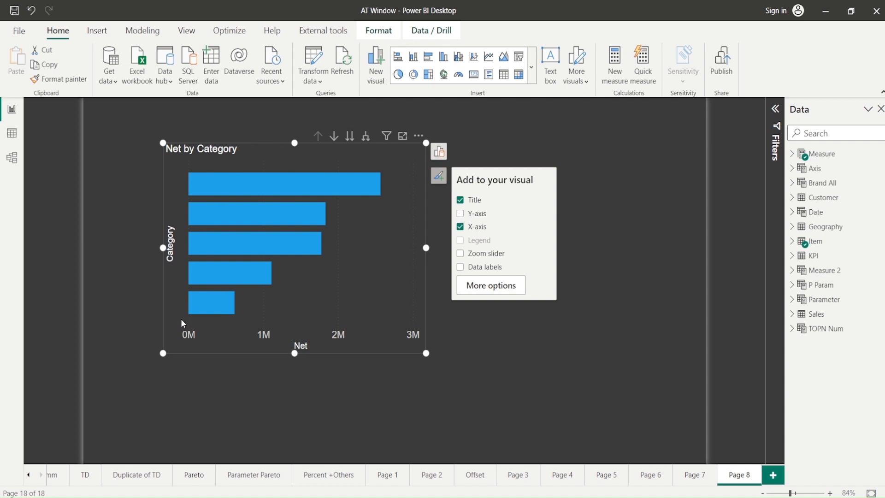
left_click_drag(177, 164, 216, 318)
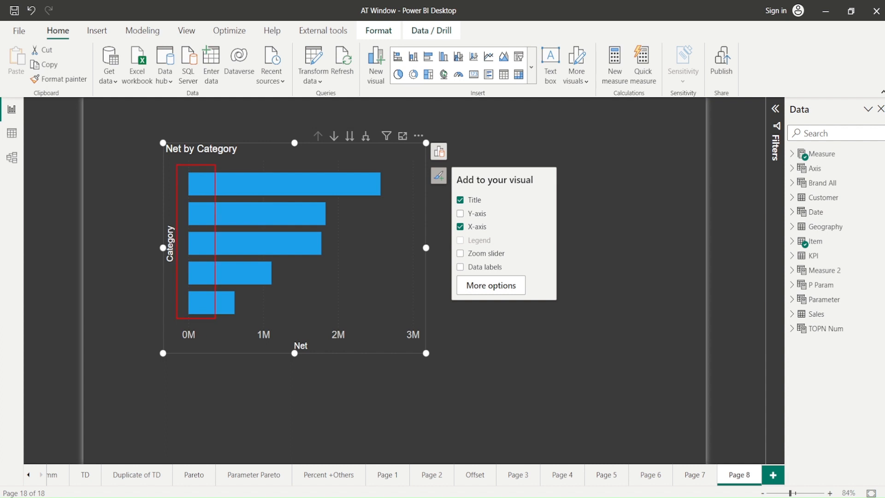
key("Escape")
left_click(460, 228)
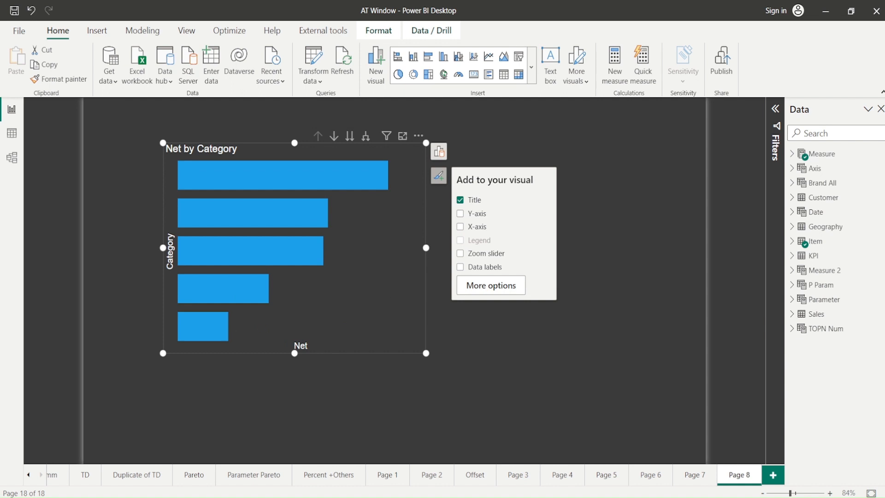
left_click_drag(175, 332, 419, 351)
key("Escape")
left_click(460, 215)
left_click(460, 228)
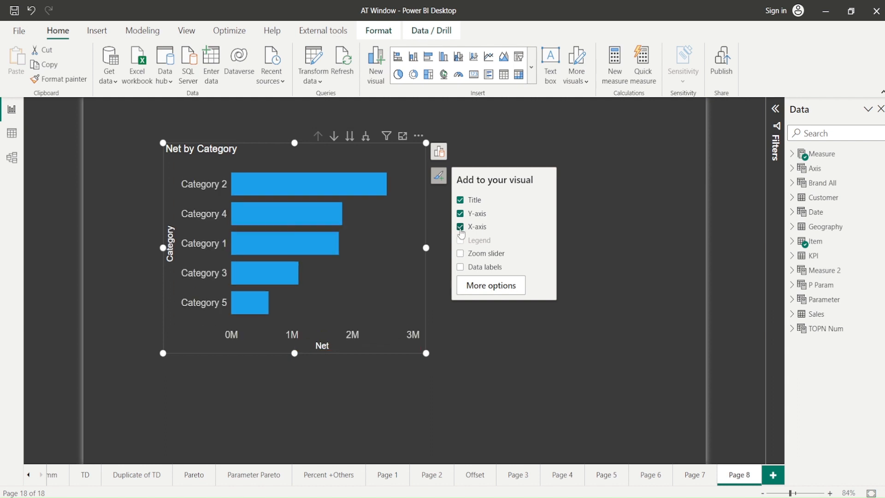
Enter the chart's on-object format mode and select the X-axis values to view their formatting settings.
double_click(296, 339)
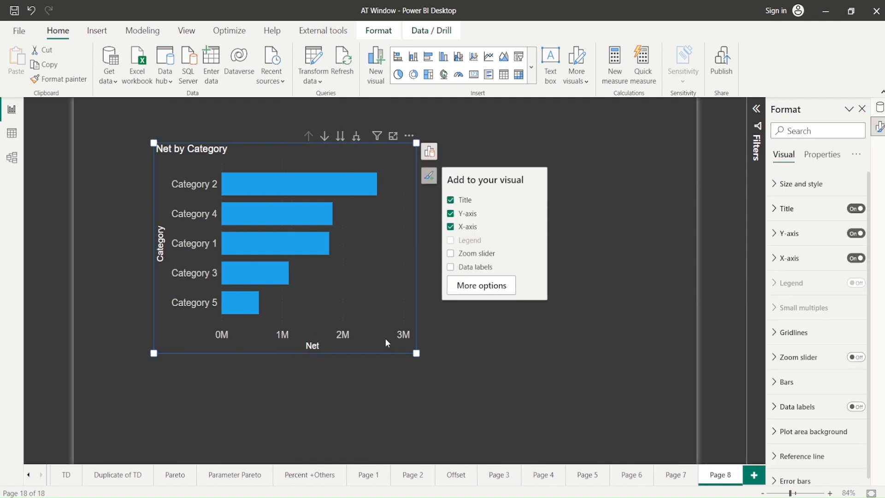
left_click(340, 331)
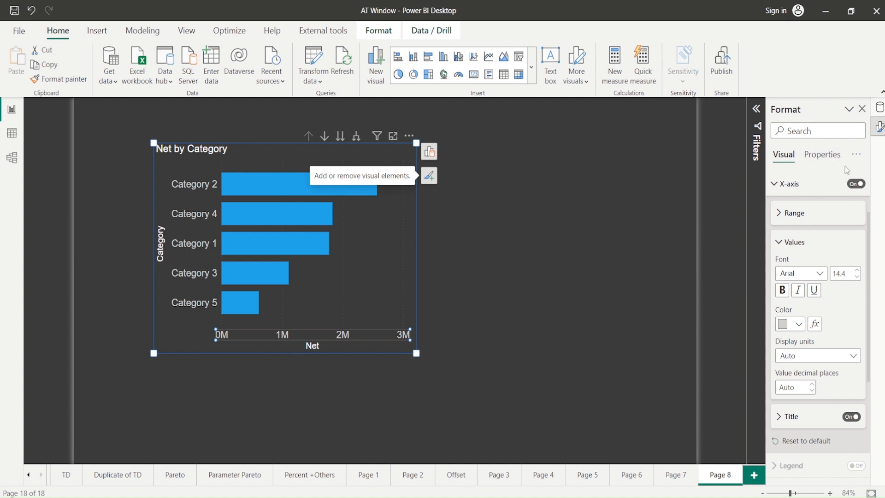
left_click(821, 159)
left_click(786, 160)
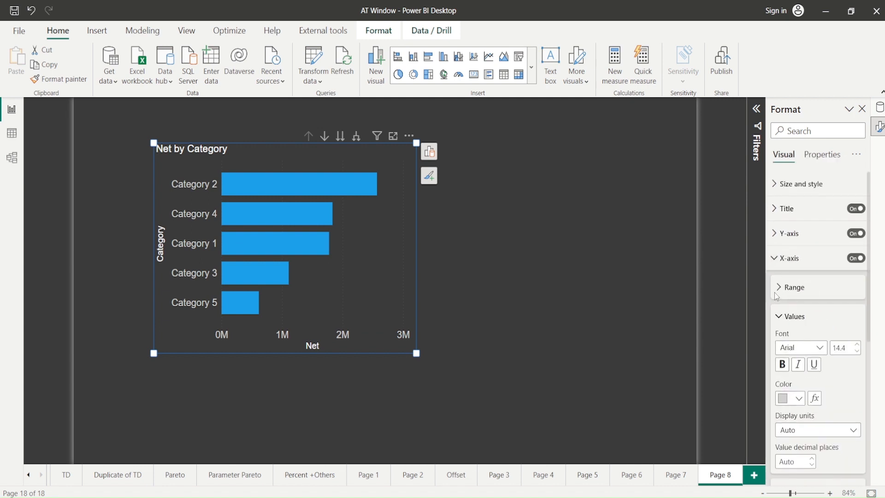
left_click(278, 336)
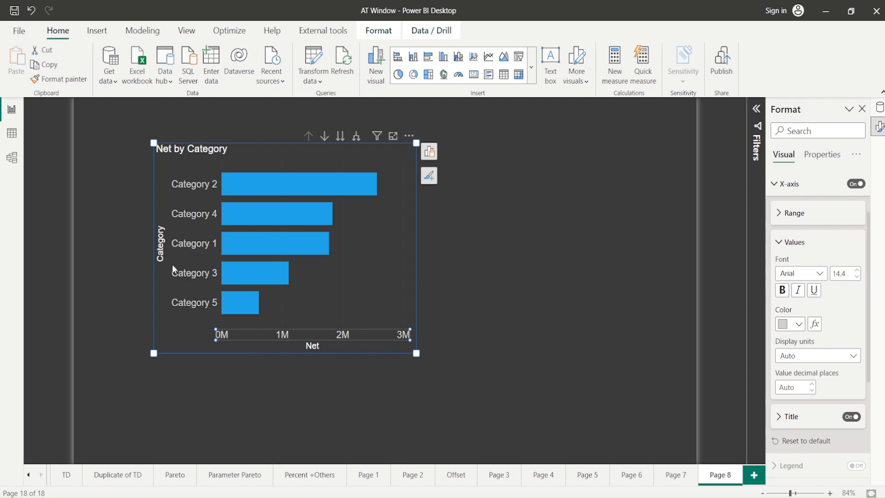
Open the chart's size and style settings, try its background transparency and toggle the visual border on and off.
left_click(206, 226)
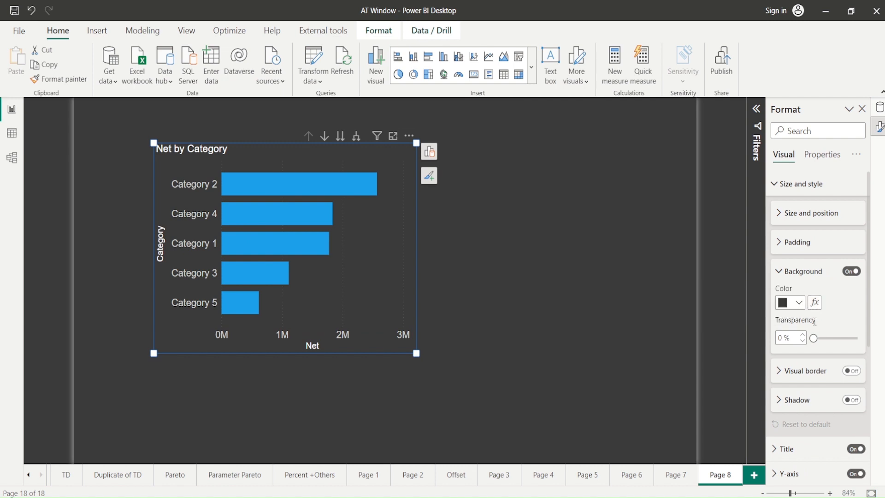
mouse_move(814, 338)
left_mouse_down()
mouse_move(845, 339)
mouse_move(812, 339)
left_mouse_up()
left_click(853, 371)
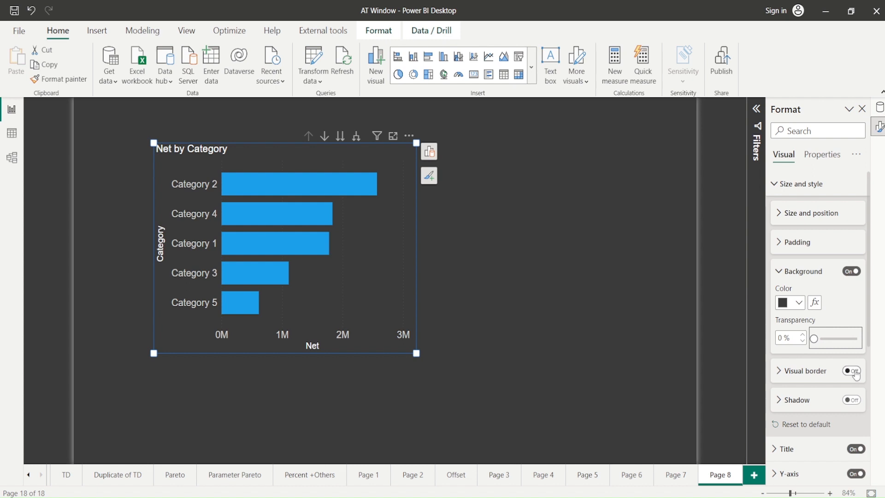
left_click(855, 374)
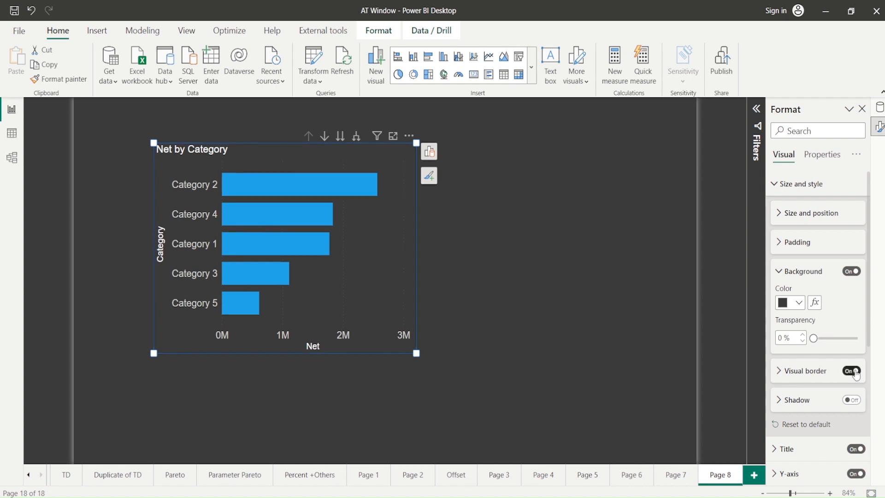
Make the chart's Y-axis category labels bold and set their font size to 22.
left_click(195, 243)
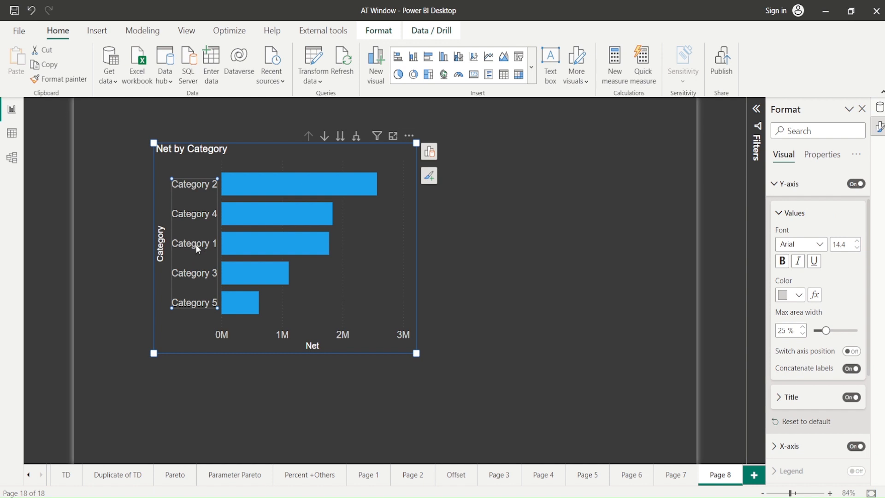
left_click(783, 263)
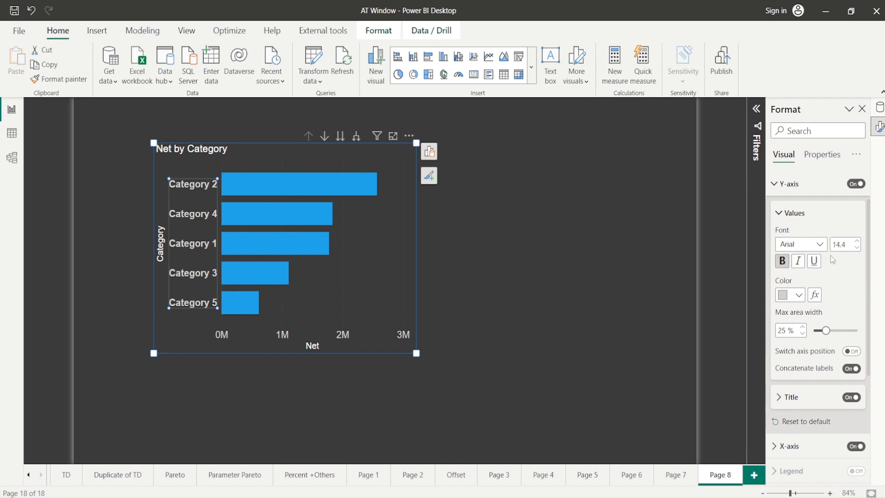
left_click(857, 242)
left_click(857, 242)
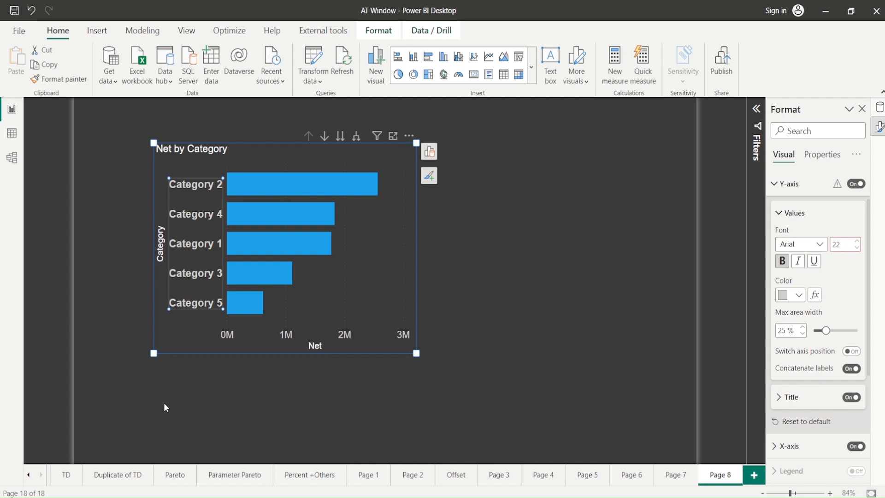
left_click_drag(167, 174, 226, 318)
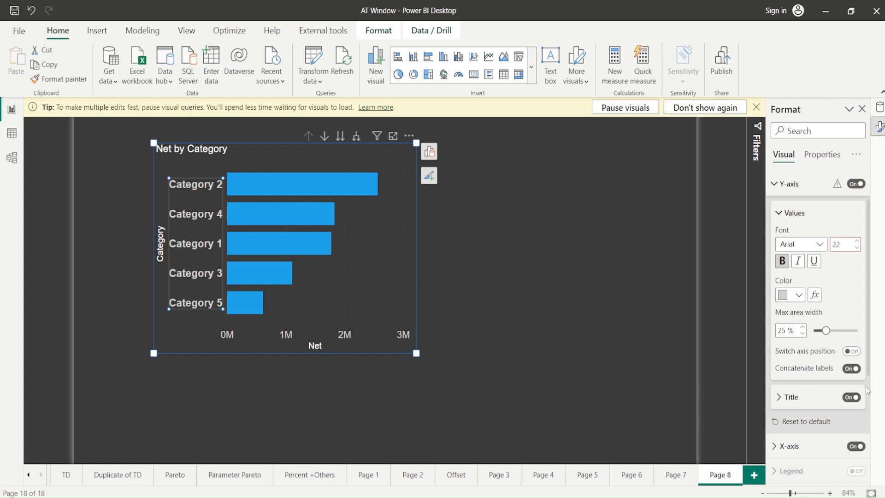
Open the Category and Net axis titles for in-place editing and leave the text editor.
left_click(161, 242)
double_click(161, 244)
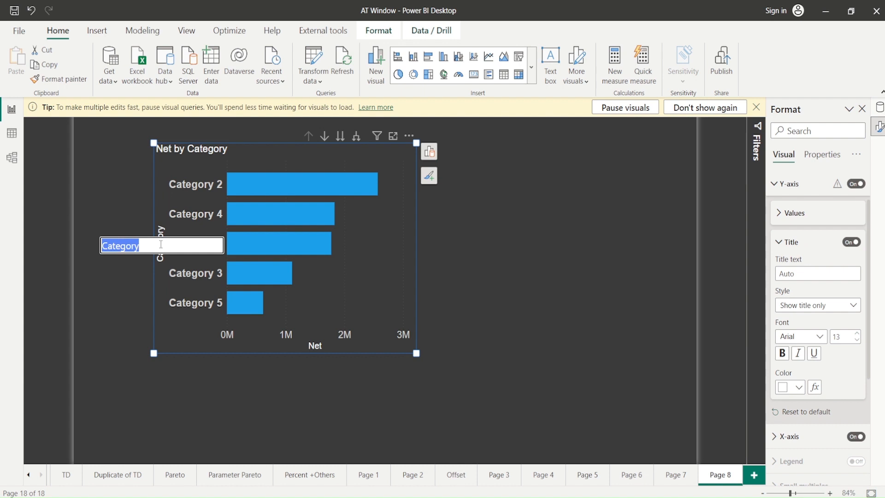
left_click(313, 346)
double_click(313, 347)
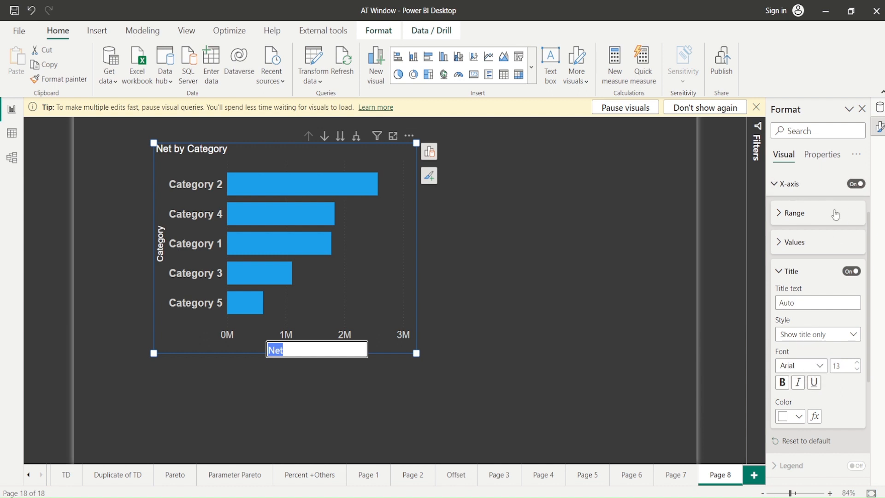
left_click(389, 263)
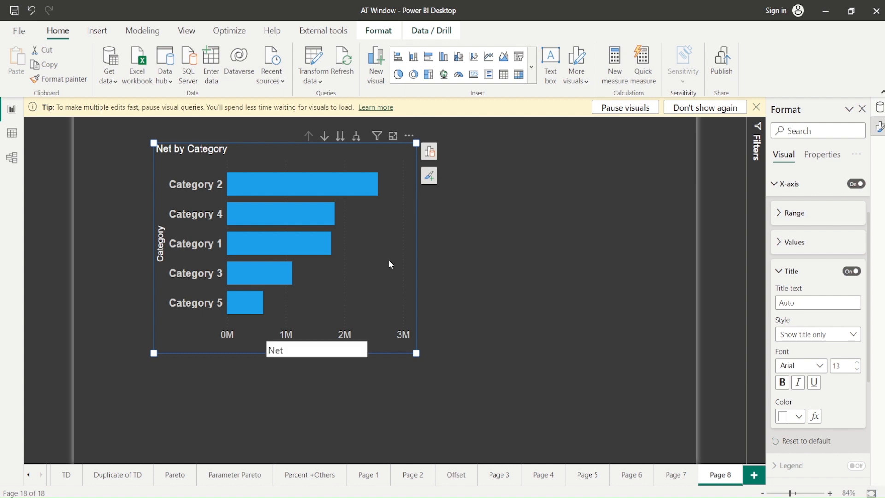
Turn on the subtitle in the chart's title settings.
left_click(208, 151)
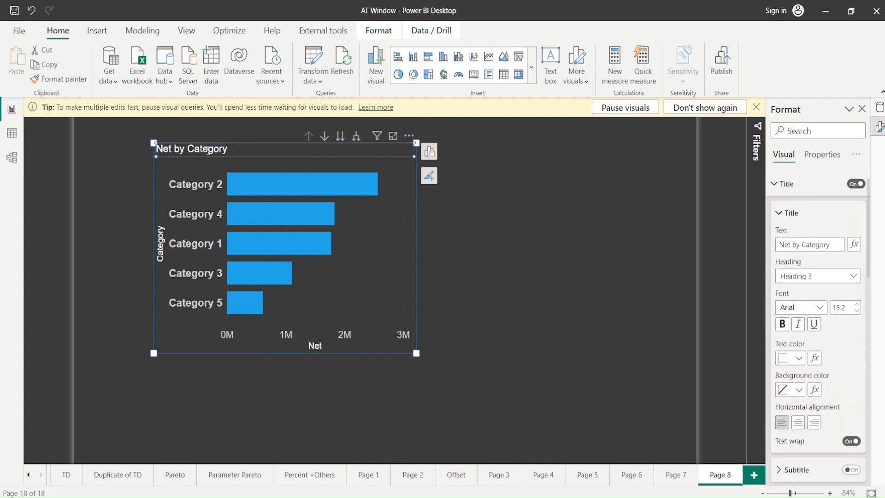
scroll(785, 374, "down", 2)
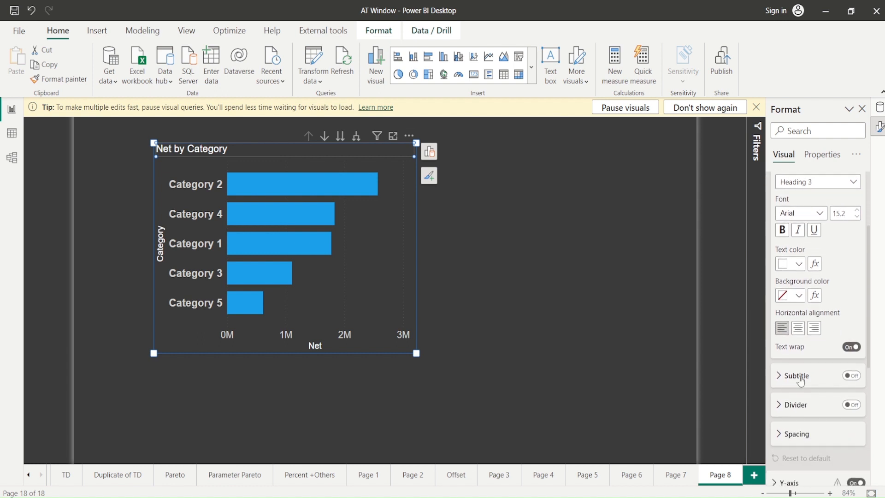
left_click(785, 381)
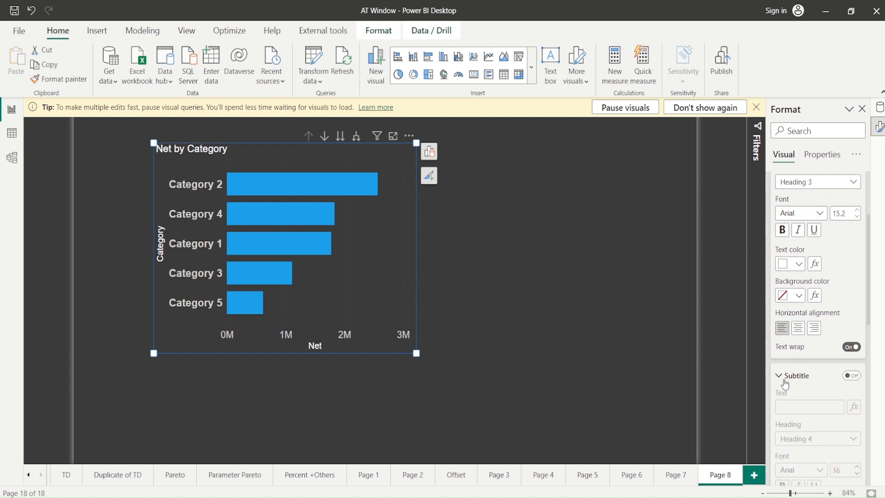
left_click(850, 377)
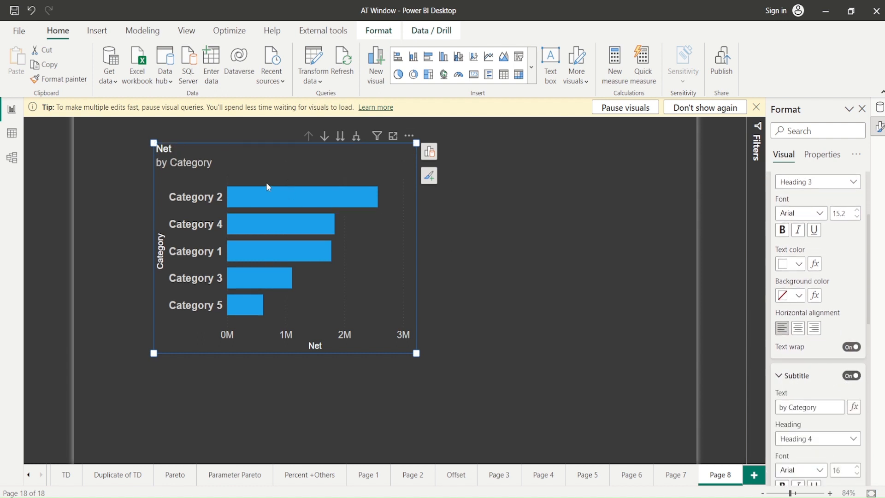
Open the chart's title and subtitle for in-place editing and change the title to "Net Visual".
double_click(177, 150)
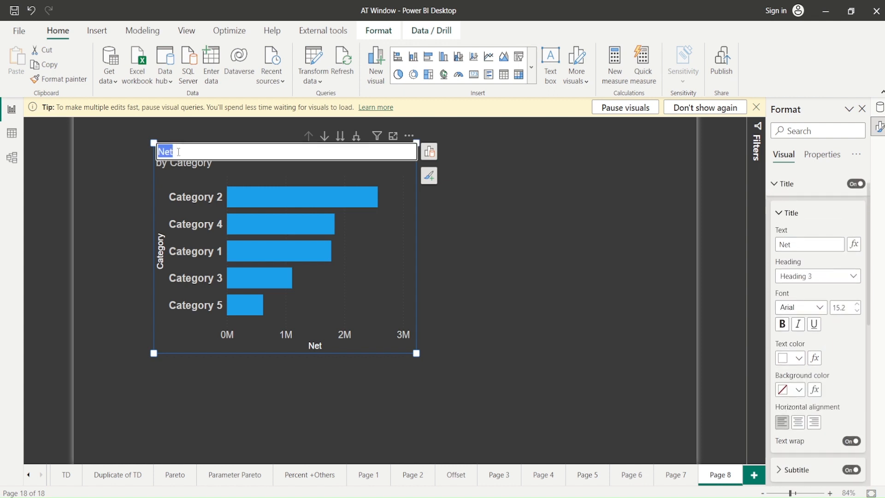
double_click(180, 166)
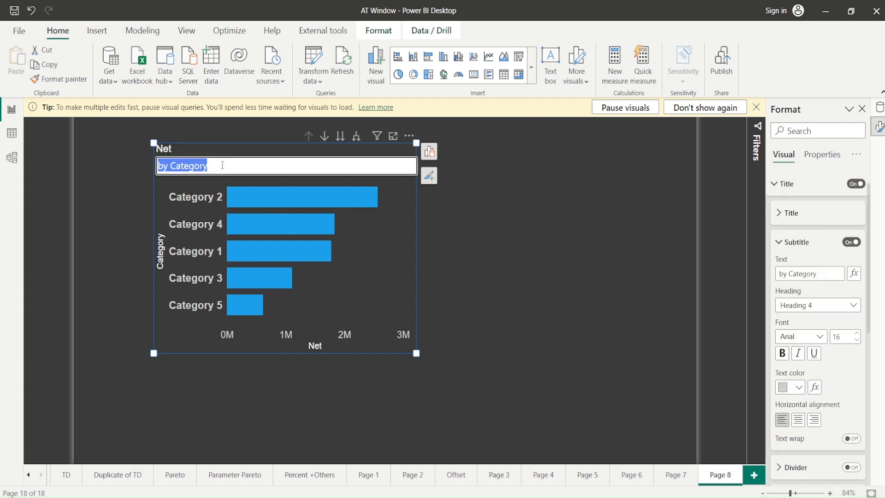
double_click(177, 150)
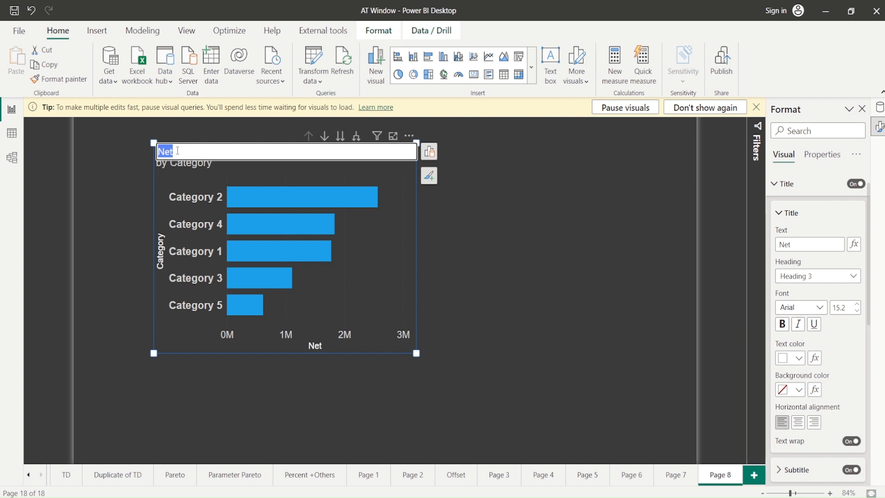
left_click(178, 150)
type("Visual")
key("Return")
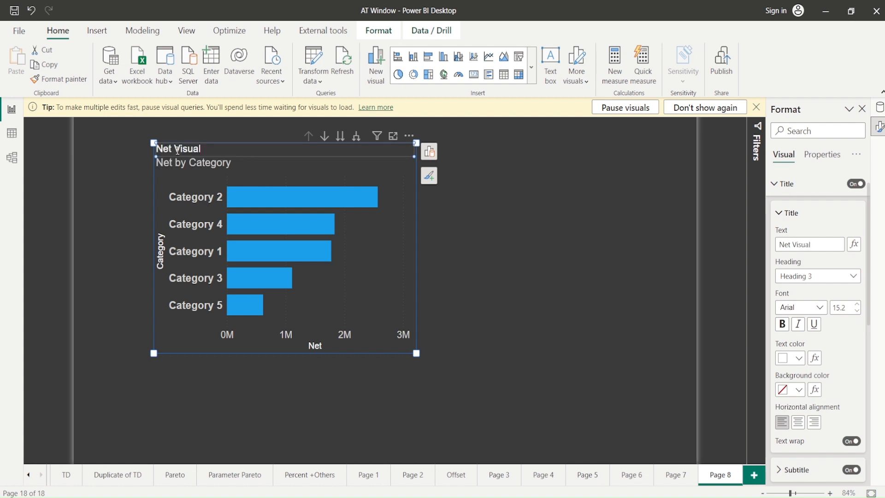
Review the chart's list of format categories and open the formatting settings for its background.
left_click(380, 233)
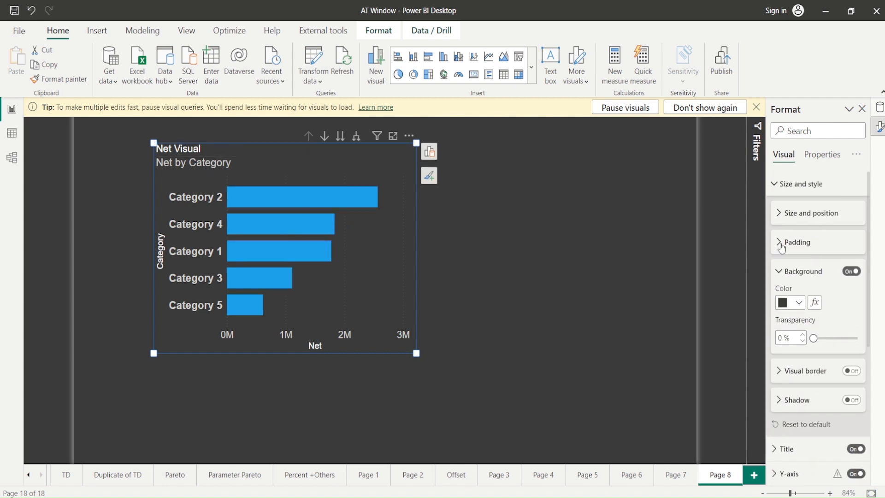
left_click(774, 192)
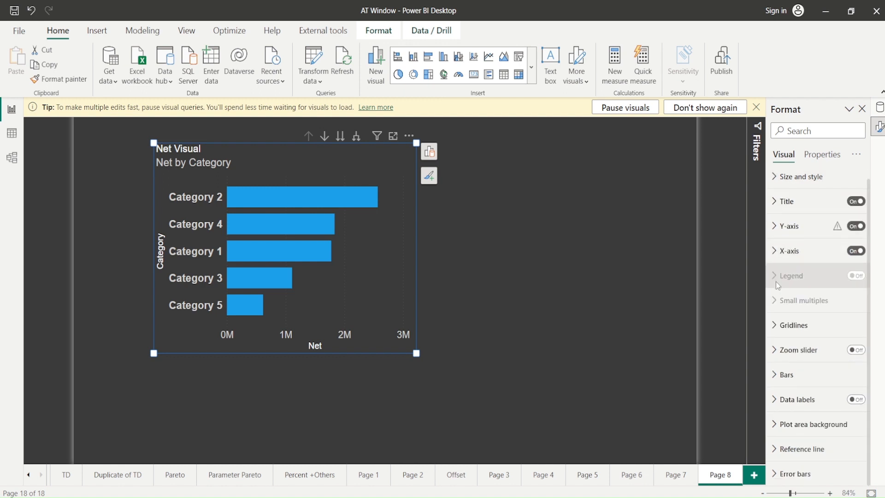
right_click(396, 308)
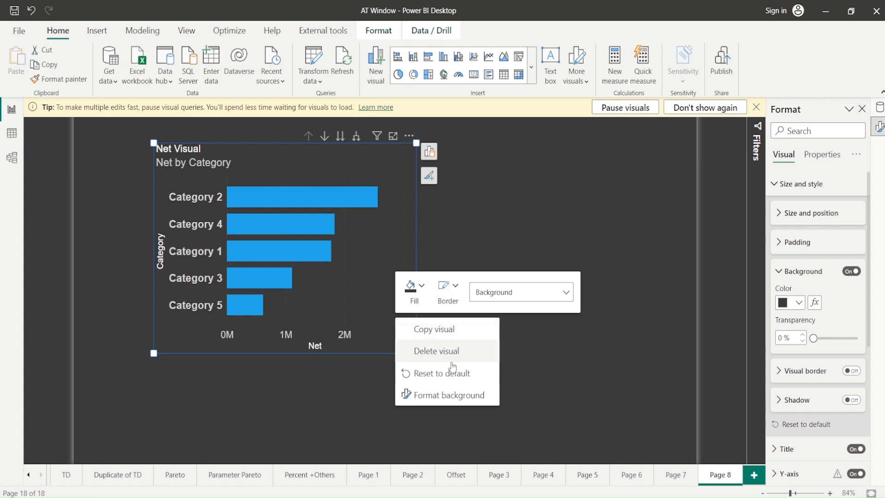
left_click(451, 397)
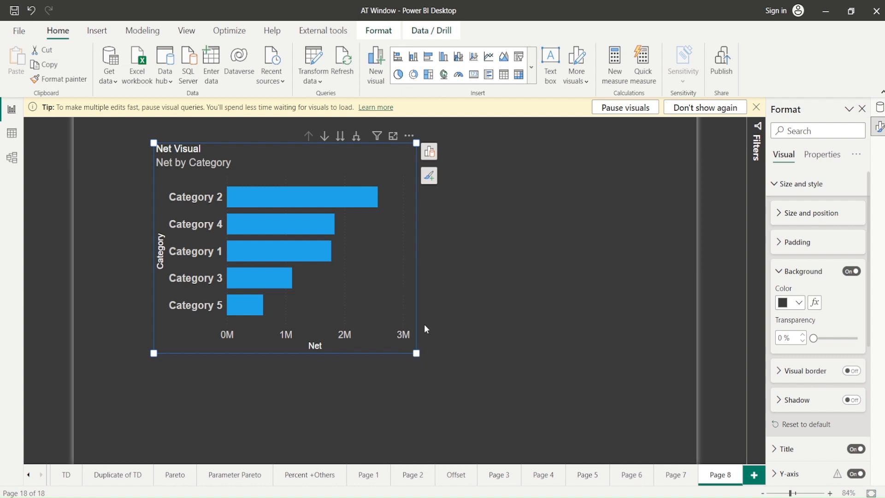
View the quick formatting options for the bars, subtitle and title, and open the title's formatting settings.
right_click(301, 251)
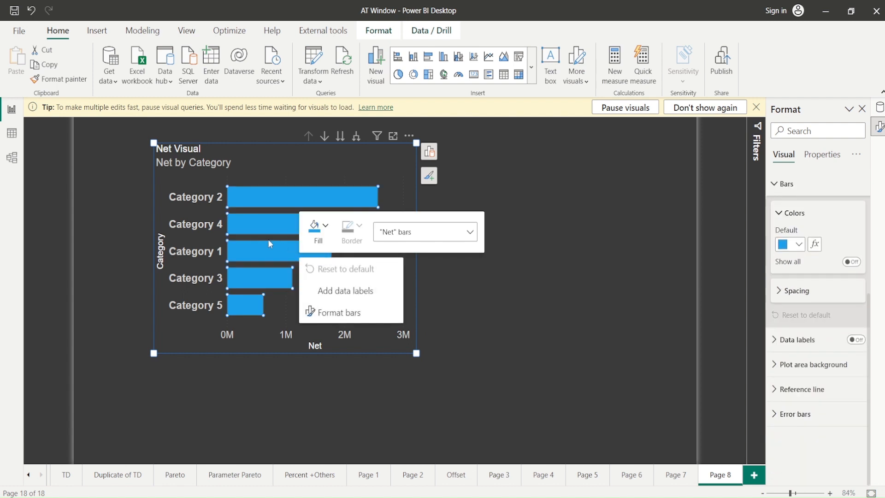
right_click(176, 165)
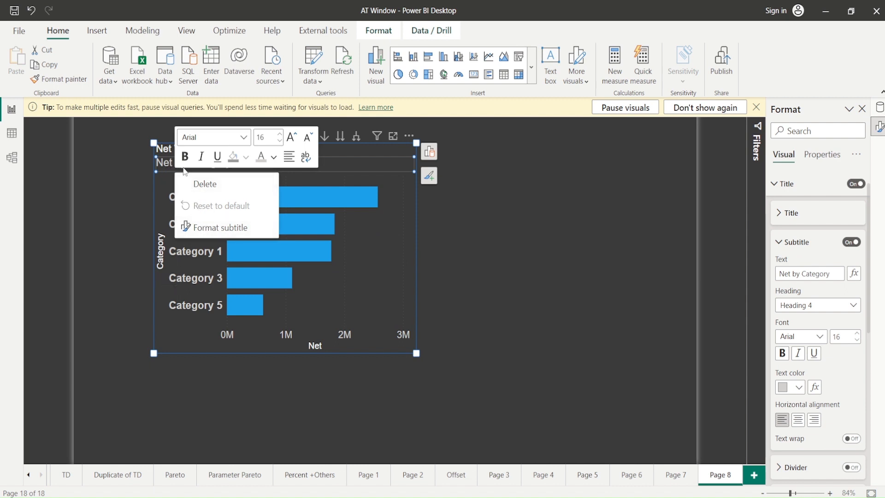
right_click(166, 153)
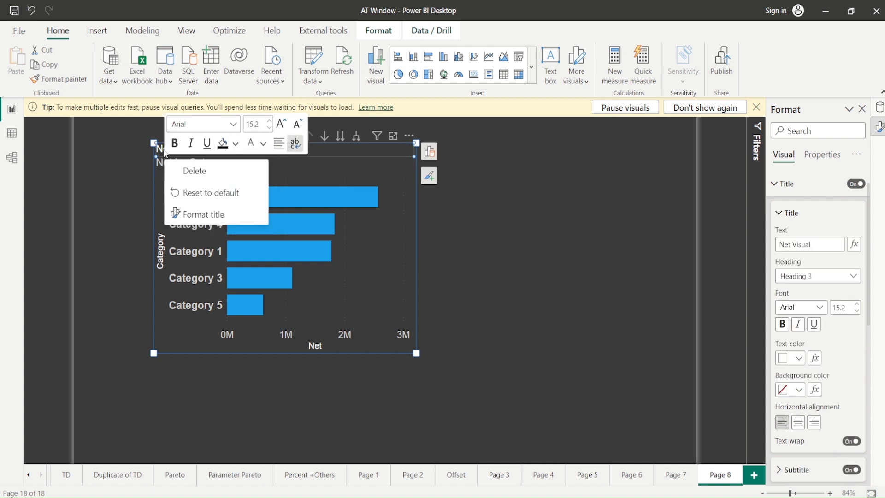
left_click(180, 215)
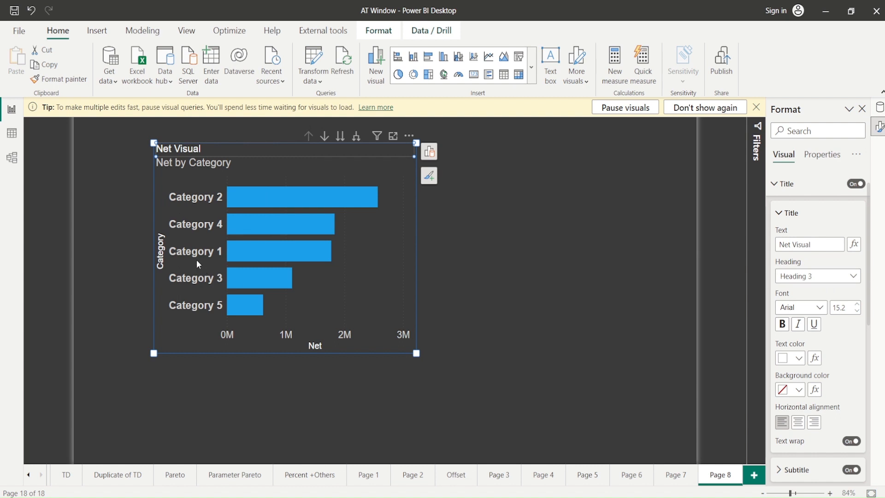
View the quick formatting options for the Y-axis title, category labels, chart background, chart title and empty canvas.
left_click(162, 254)
right_click(161, 257)
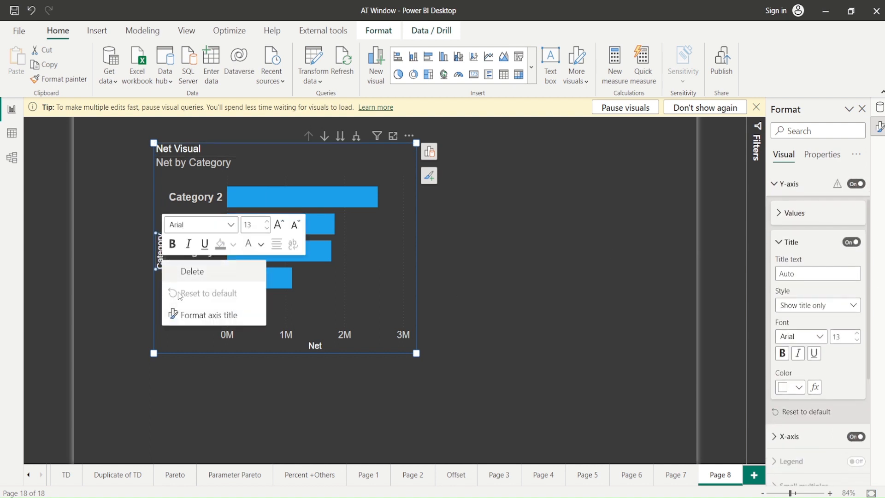
right_click(198, 200)
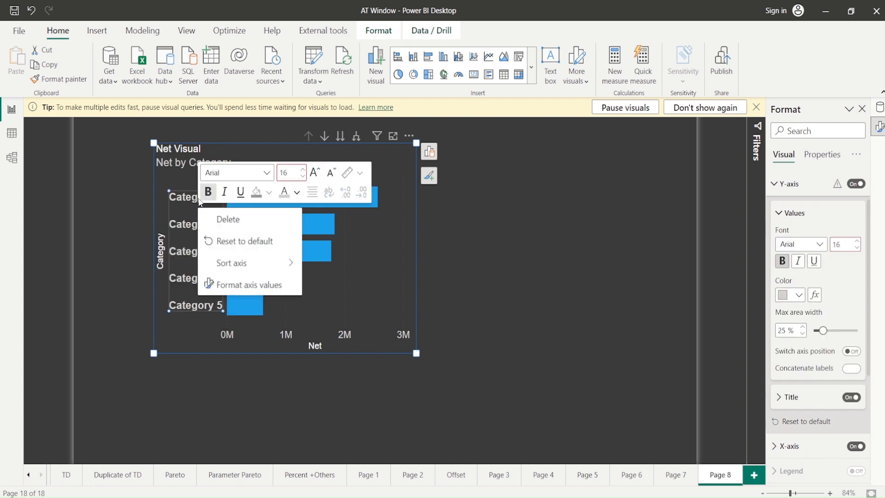
right_click(270, 336)
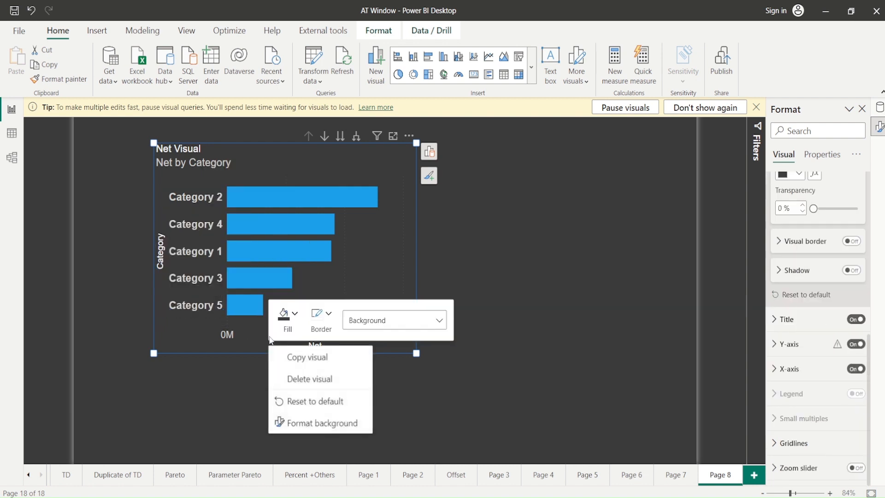
right_click(173, 343)
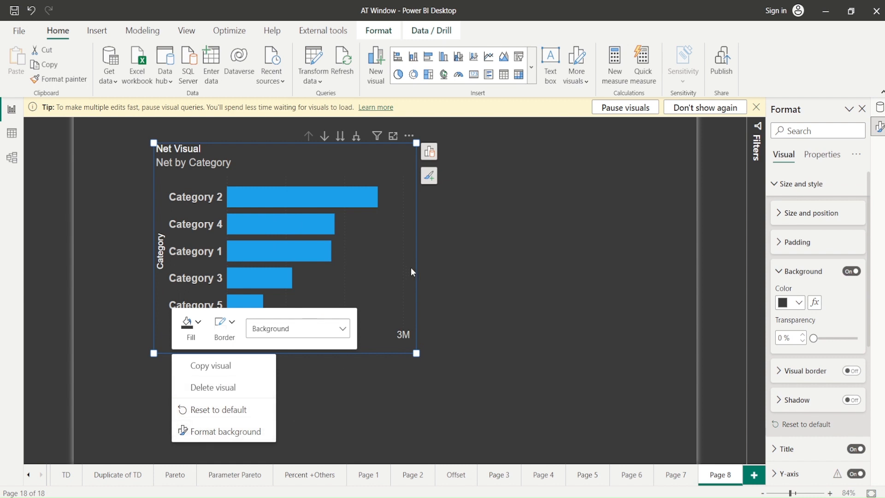
right_click(377, 153)
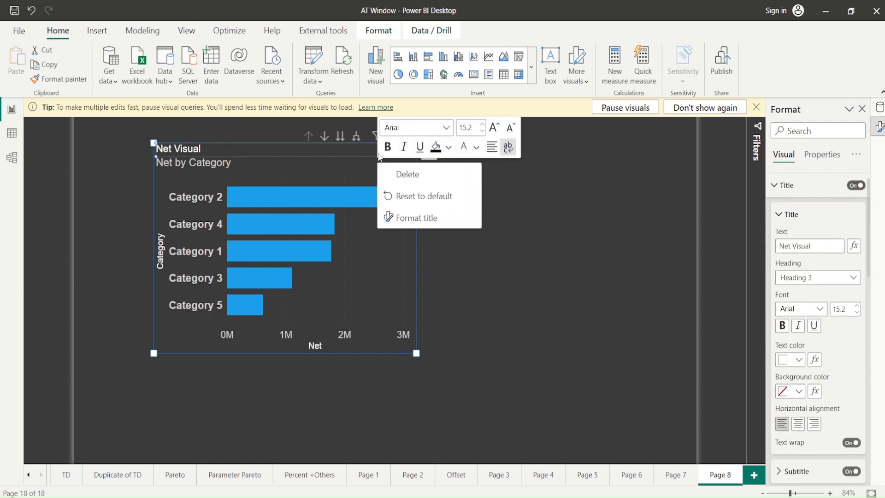
left_click(444, 293)
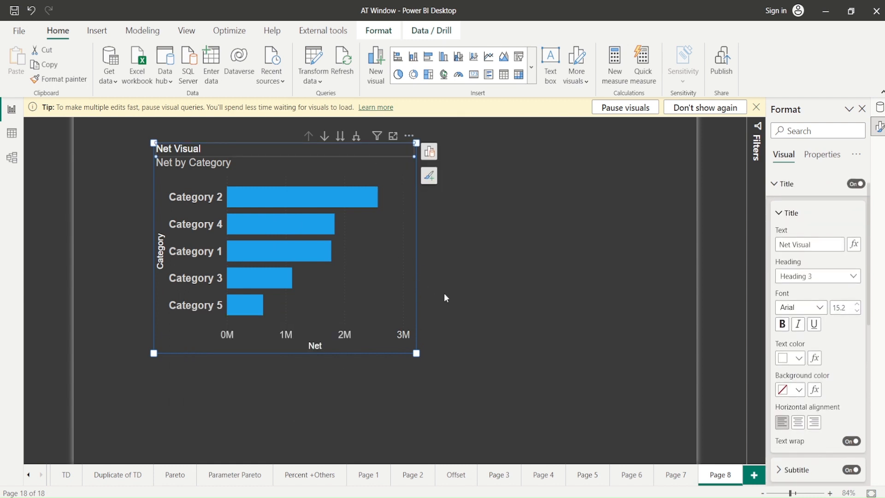
right_click(481, 208)
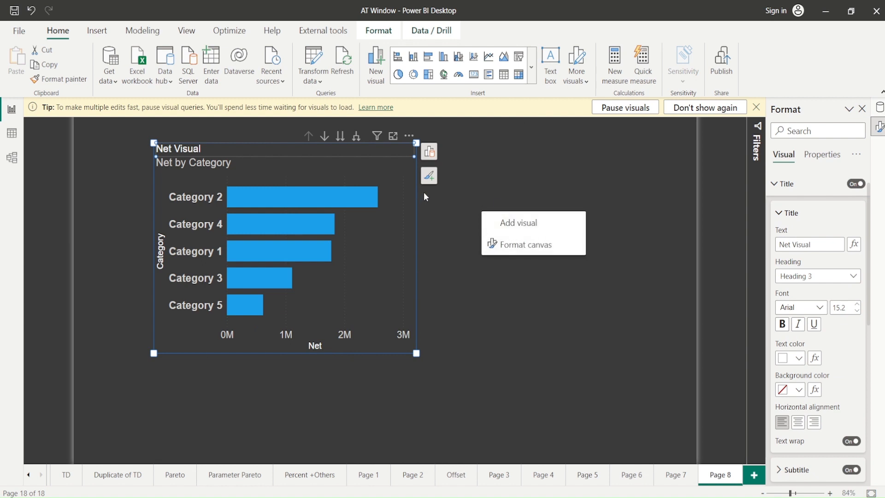
Add a zoom slider and data labels to the chart, and select the slider on the X-axis.
left_click(430, 176)
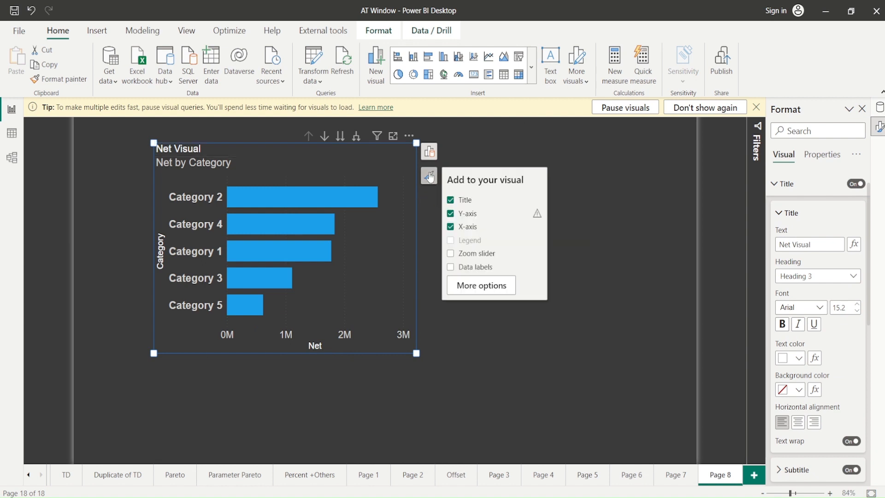
left_click(451, 254)
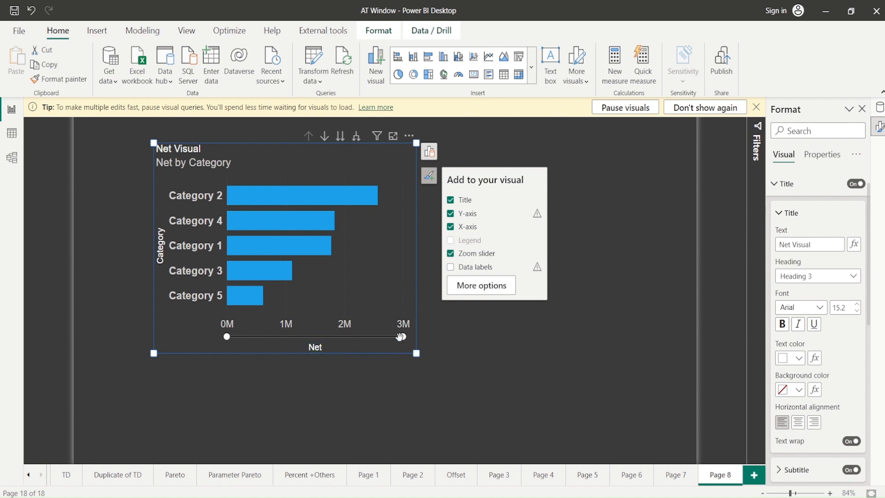
mouse_move(402, 339)
left_mouse_down()
mouse_move(288, 337)
mouse_move(401, 339)
left_mouse_up()
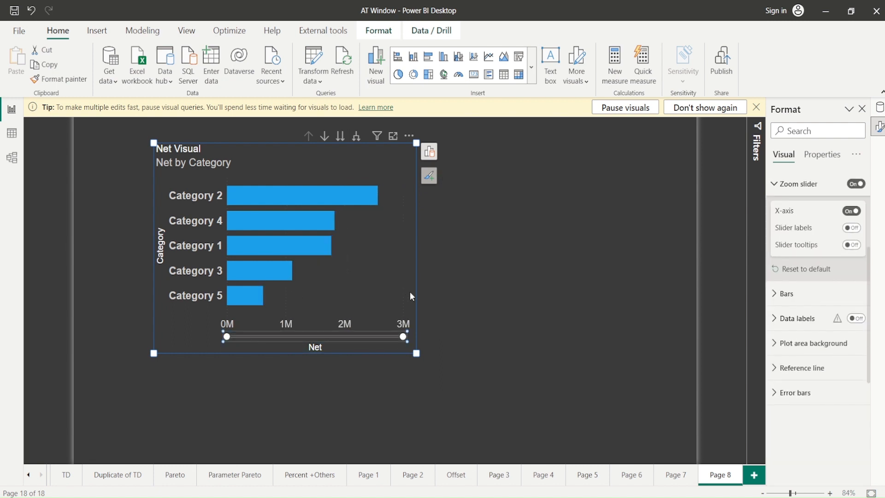
left_click(429, 176)
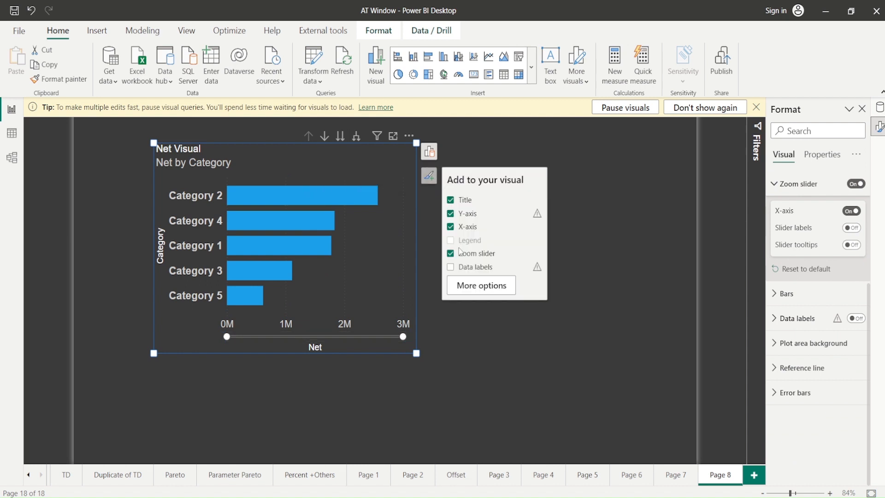
left_click(450, 268)
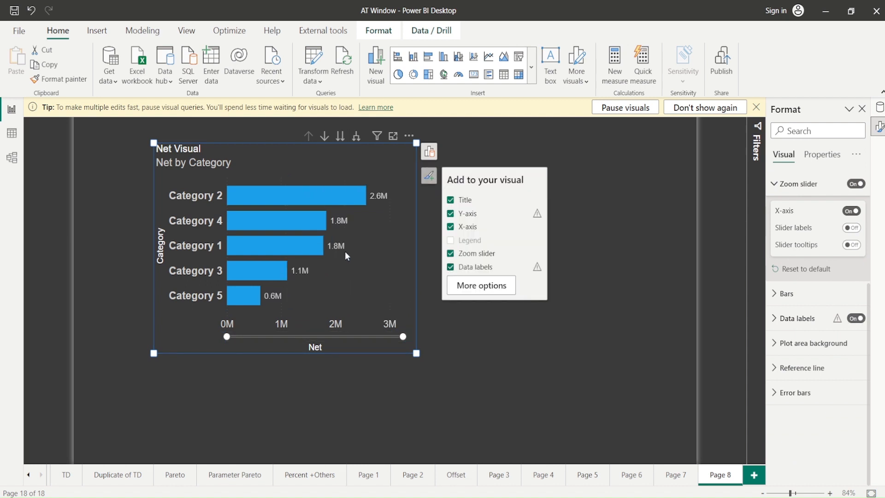
Open the data labels' formatting settings and examine their series, position and value options.
left_click(334, 245)
right_click(334, 245)
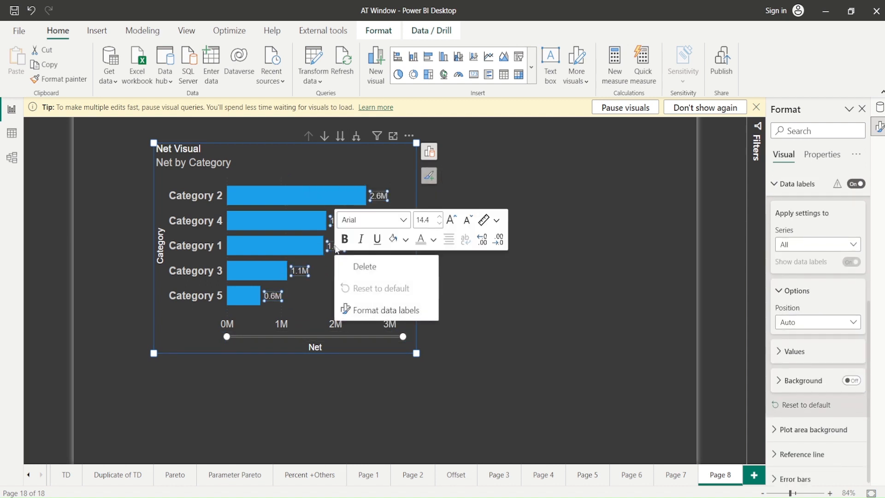
left_click(368, 314)
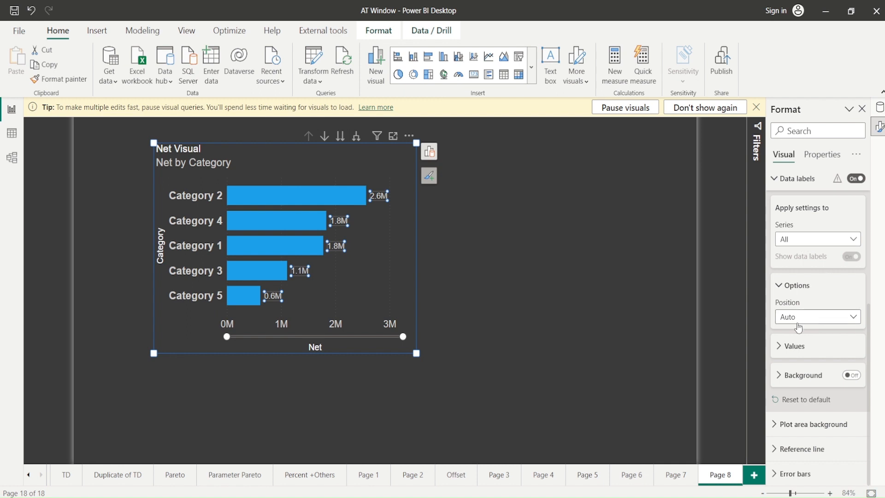
left_click(789, 345)
scroll(802, 302, "down", 2)
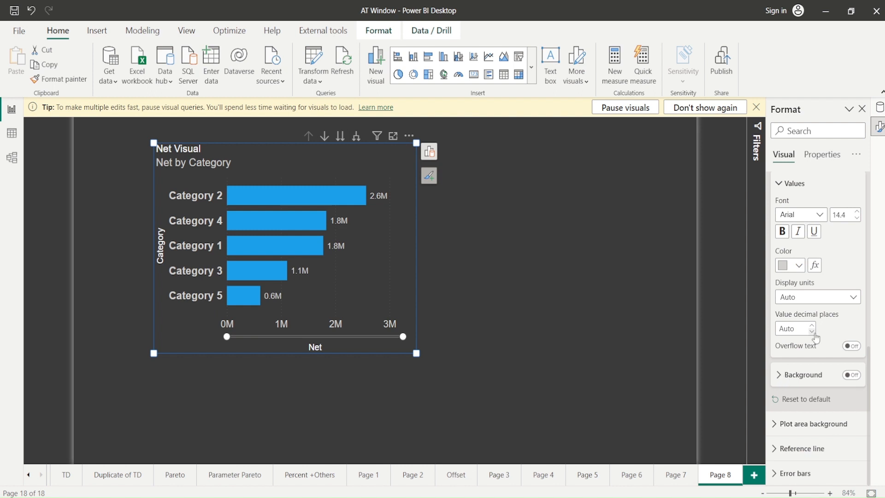
scroll(804, 303, "up", 4)
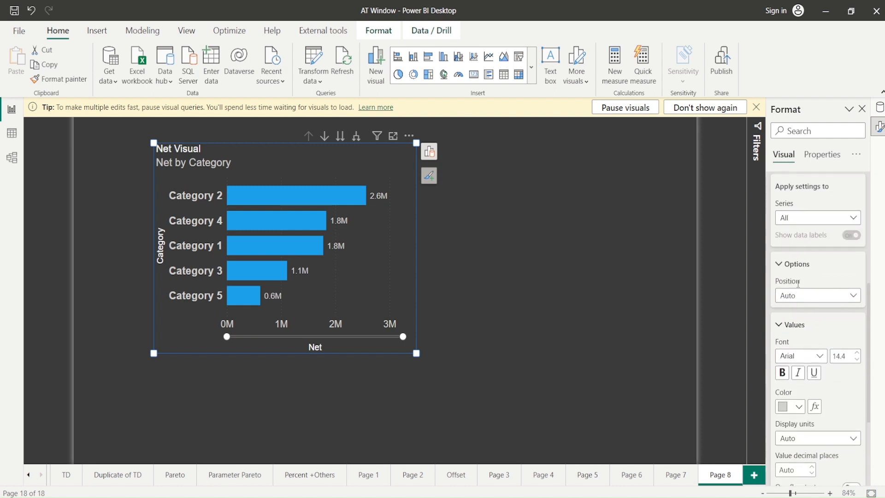
scroll(798, 283, "up", 3)
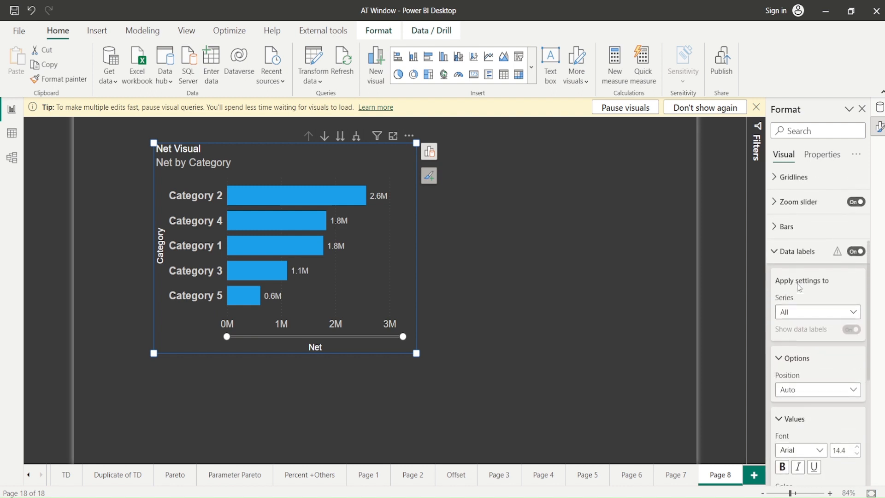
Color the chart's bars conditionally by field value, using the Color category Brand measure.
left_click(364, 241)
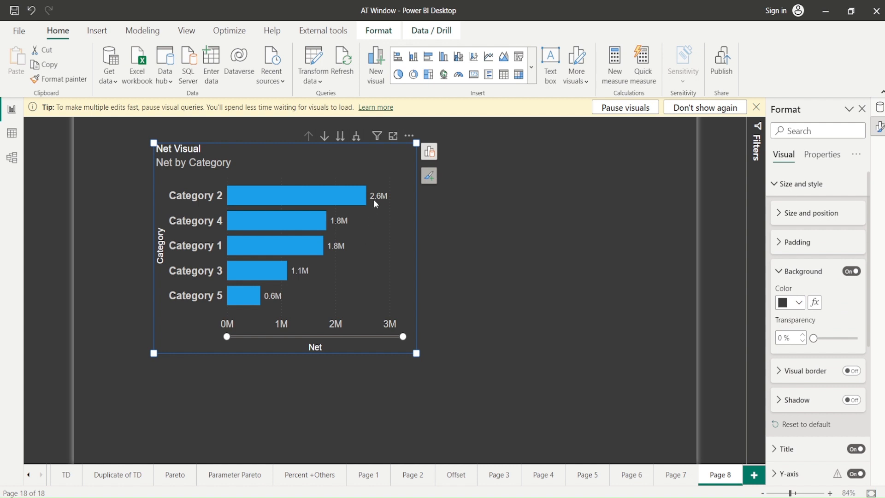
left_click(348, 203)
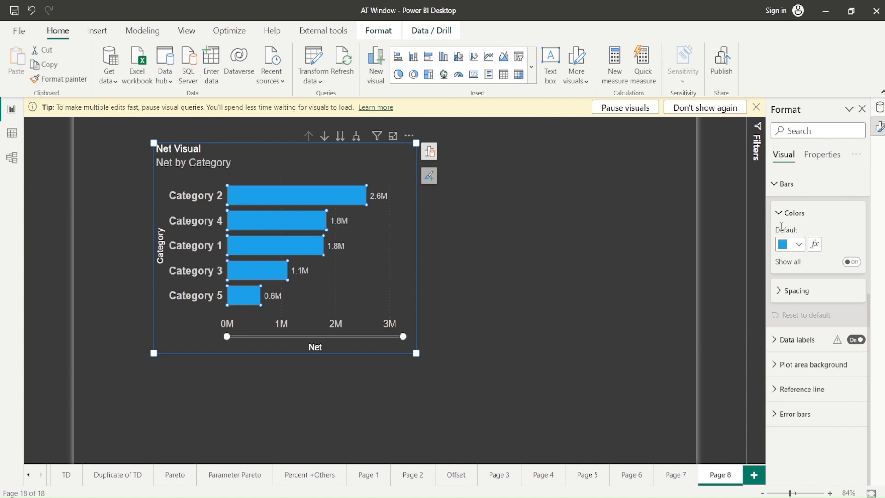
left_click(815, 244)
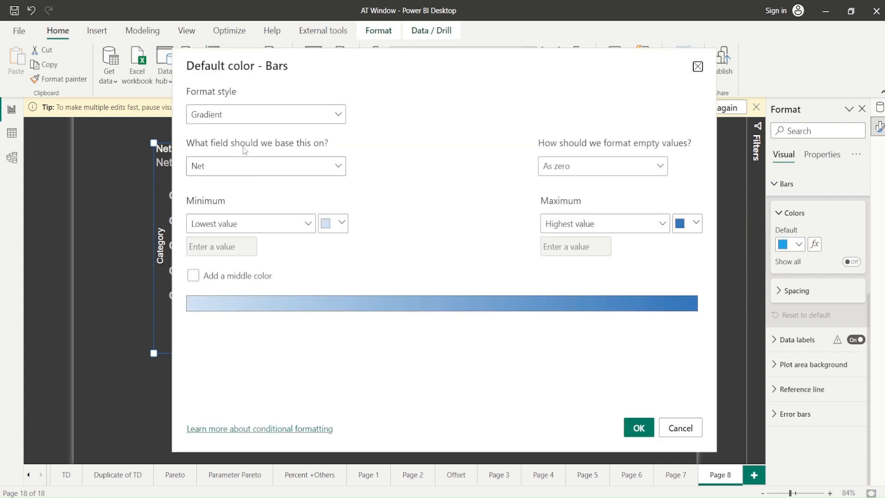
left_click(237, 118)
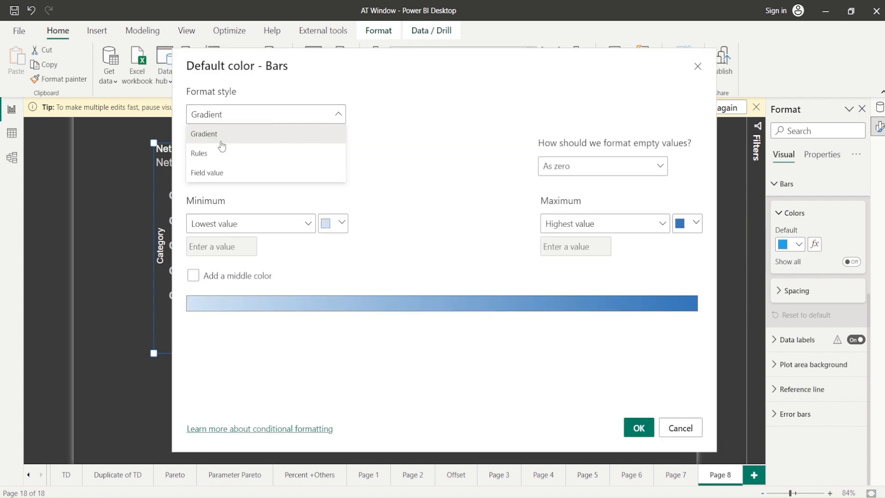
left_click(207, 173)
left_click(231, 167)
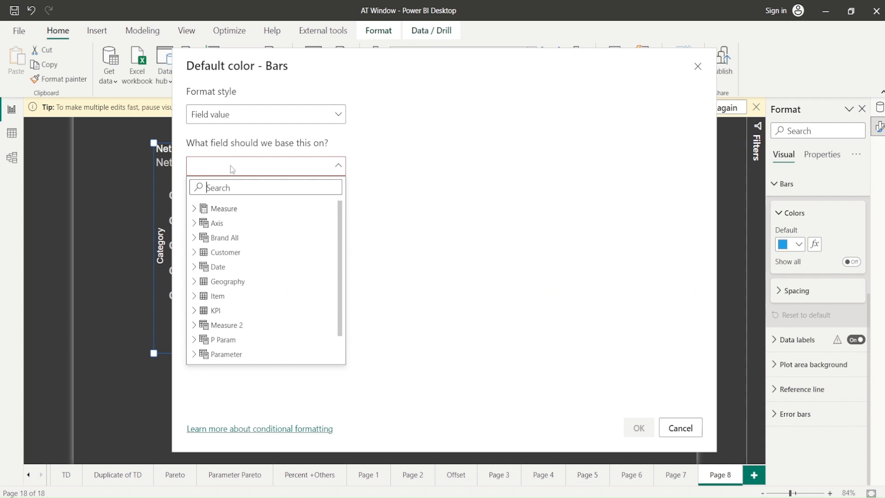
type("col")
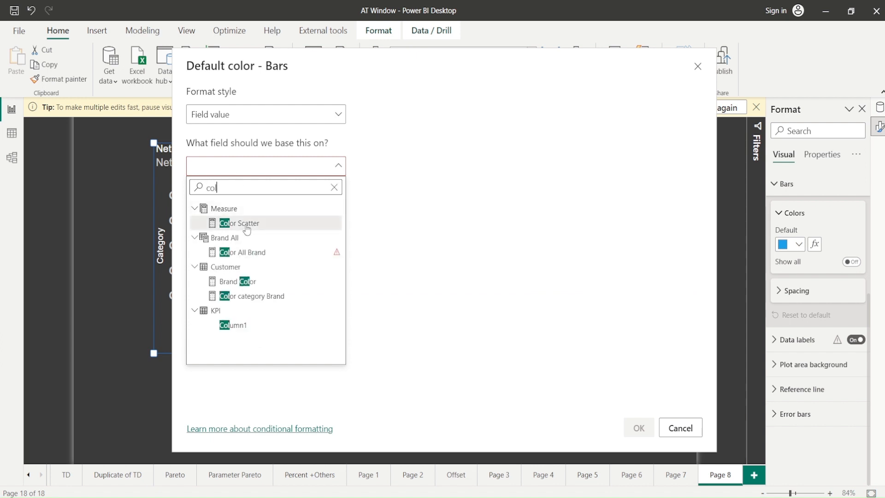
left_click(239, 298)
left_click(641, 428)
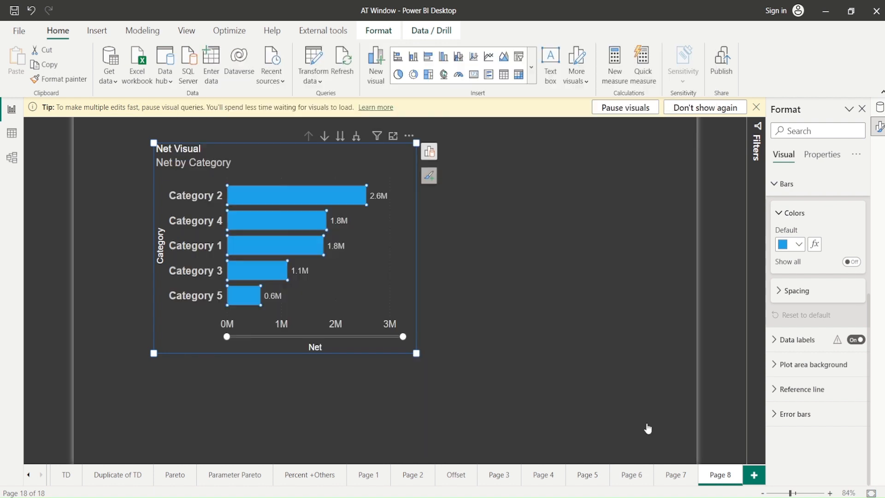
left_click(367, 270)
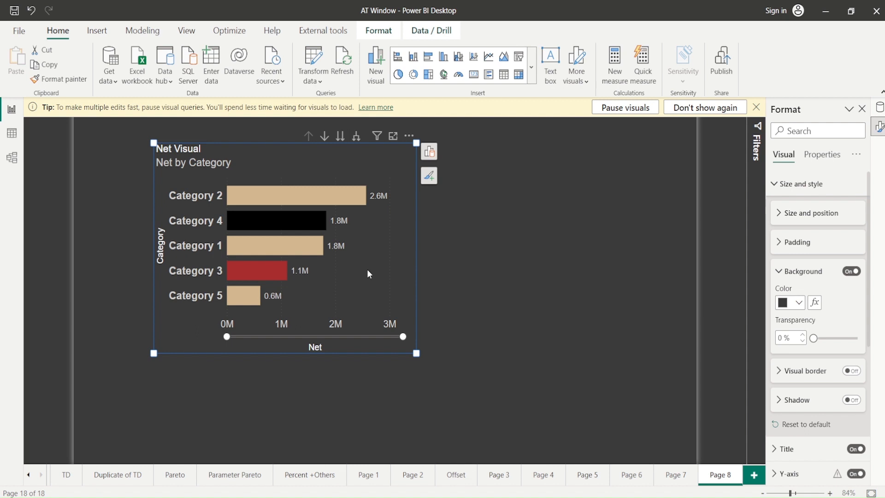
Review the bars' color settings, the other visual format categories and the chart's general properties.
left_click(331, 191)
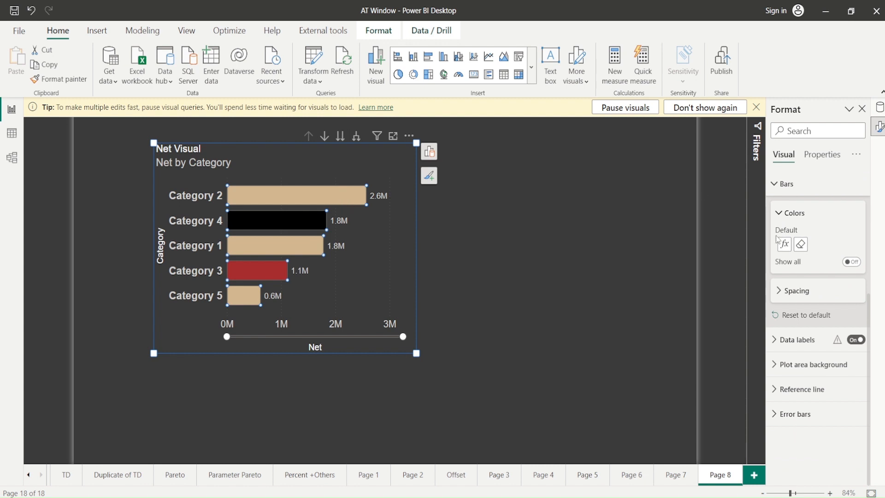
scroll(809, 237, "up", 2)
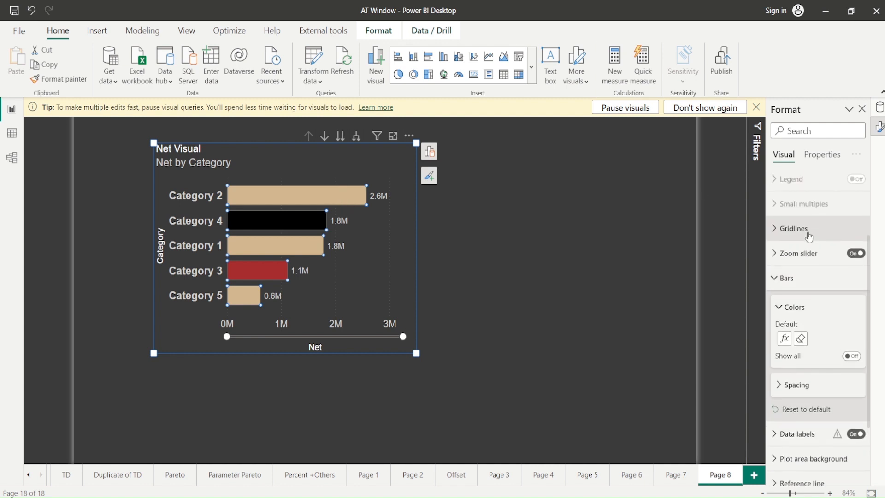
scroll(809, 233, "up", 2)
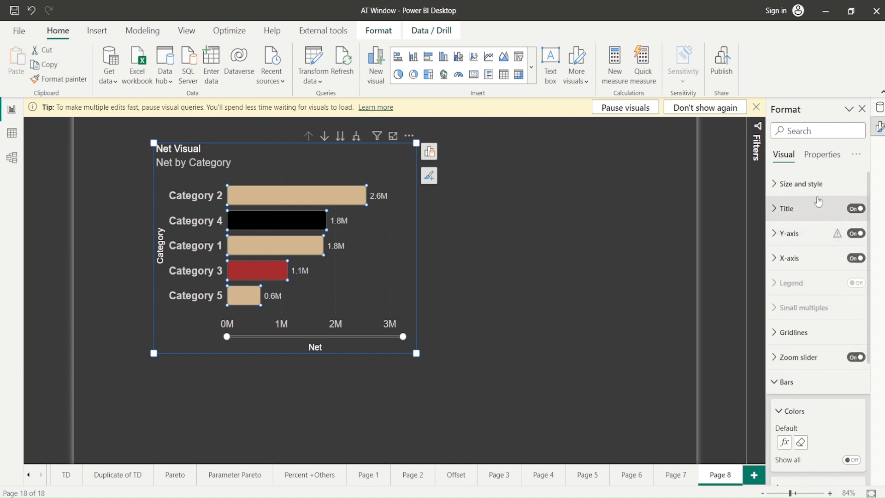
left_click(810, 157)
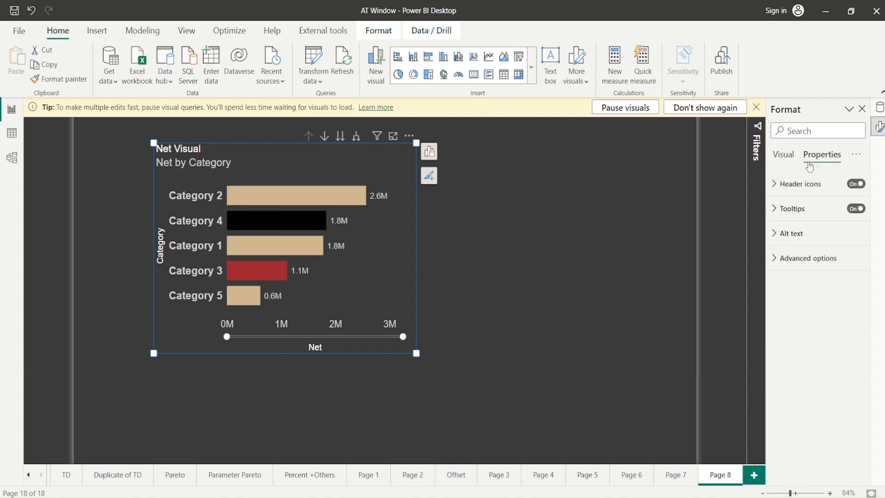
left_click(785, 155)
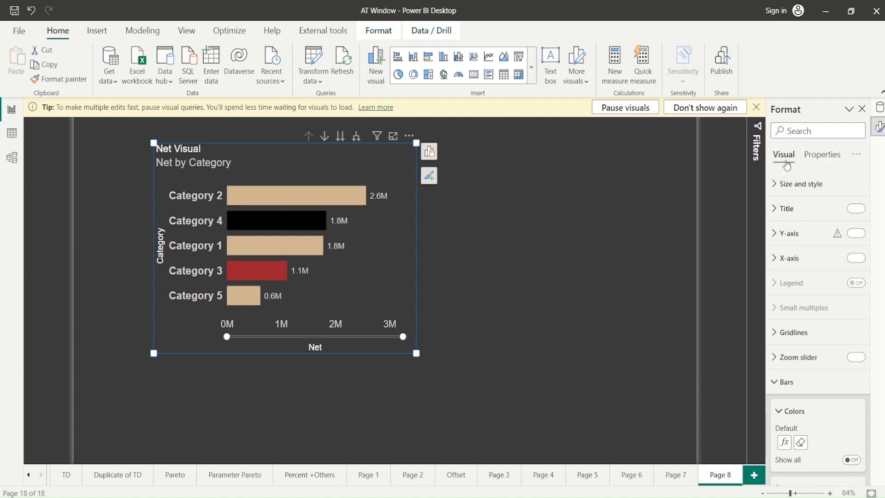
left_click(465, 232)
left_click(401, 225)
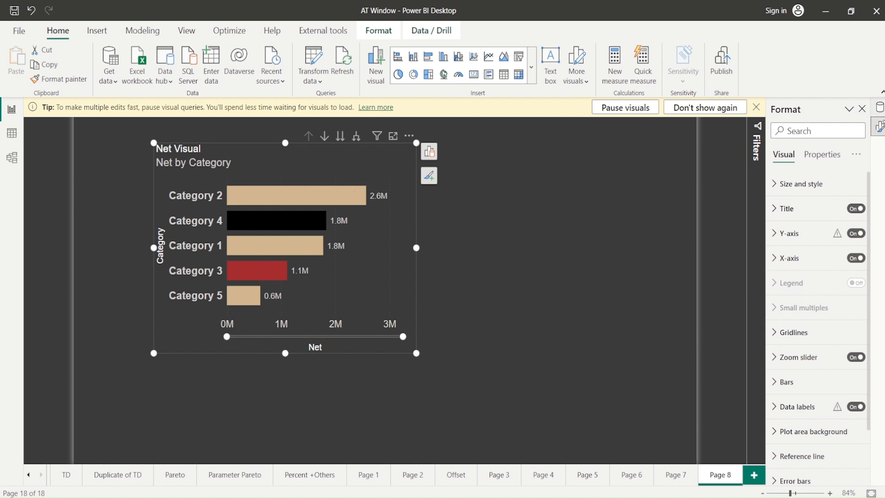
Switch between the Data and Format panes, and open Data in a new pane beside Format.
left_click(879, 108)
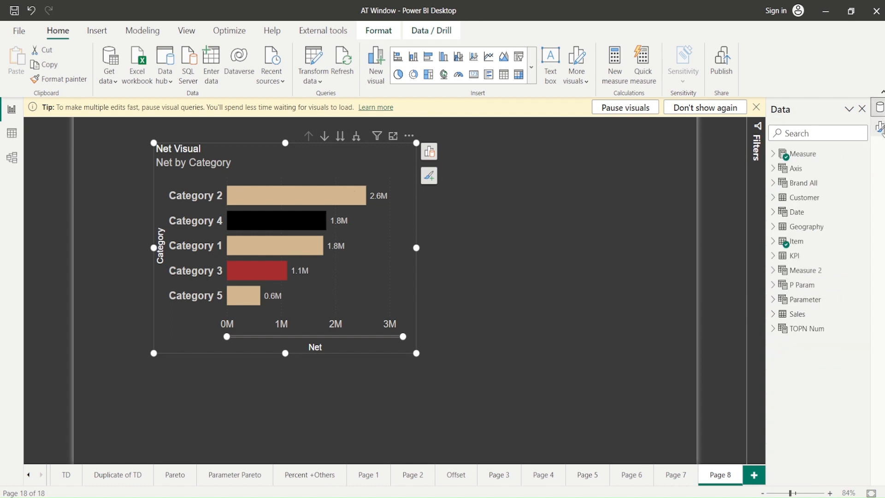
left_click(880, 129)
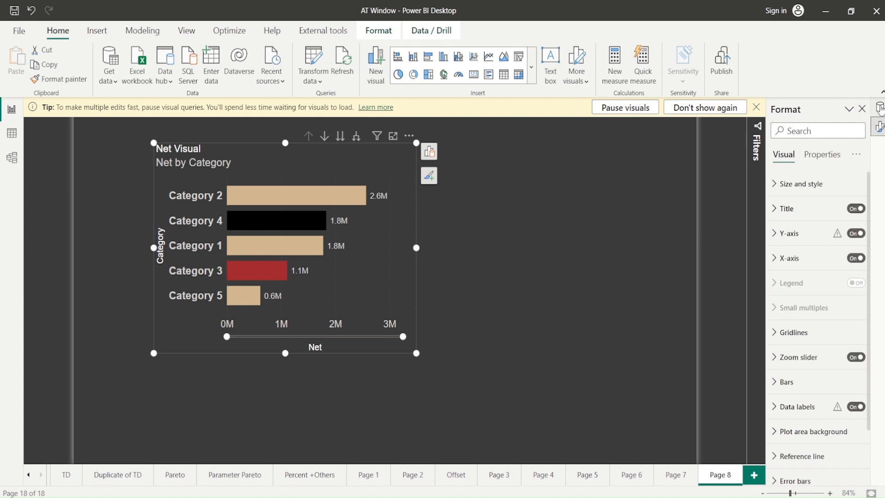
right_click(879, 107)
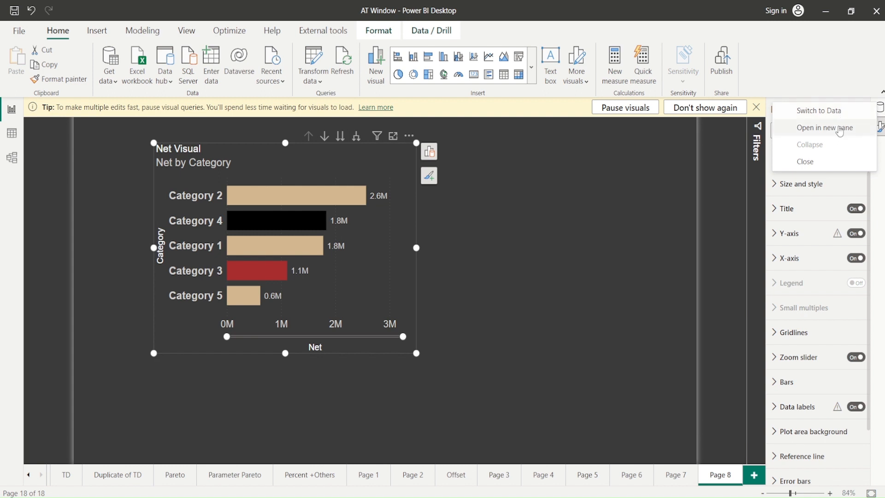
left_click(840, 132)
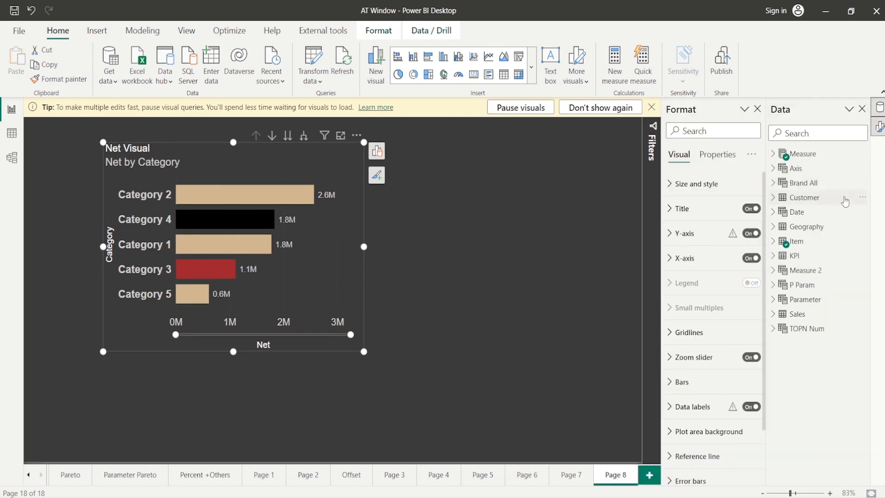
Alternate between showing only the Data pane and only the Format pane, and collapse the Format pane.
left_click(880, 125)
left_click(880, 109)
left_click(879, 109)
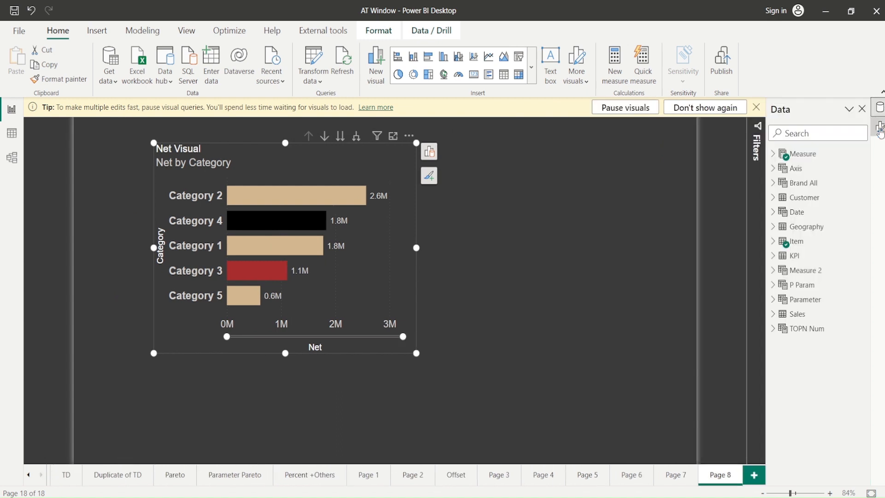
left_click(879, 123)
left_click(880, 109)
left_click(880, 126)
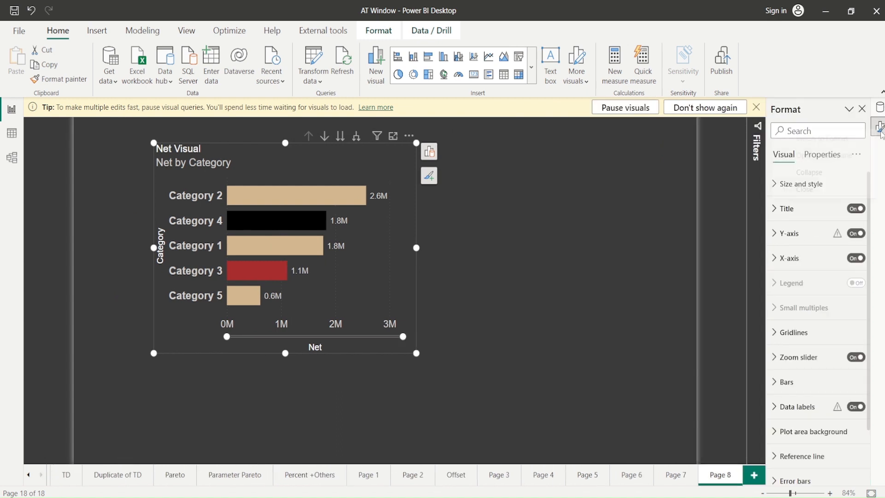
right_click(879, 128)
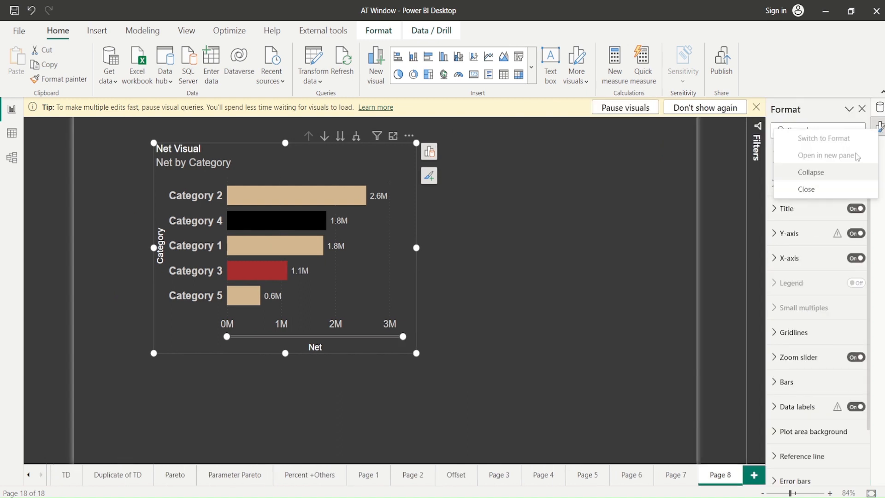
left_click(793, 172)
Reopen the Data pane and open the Format pane in a new pane beside it.
right_click(880, 125)
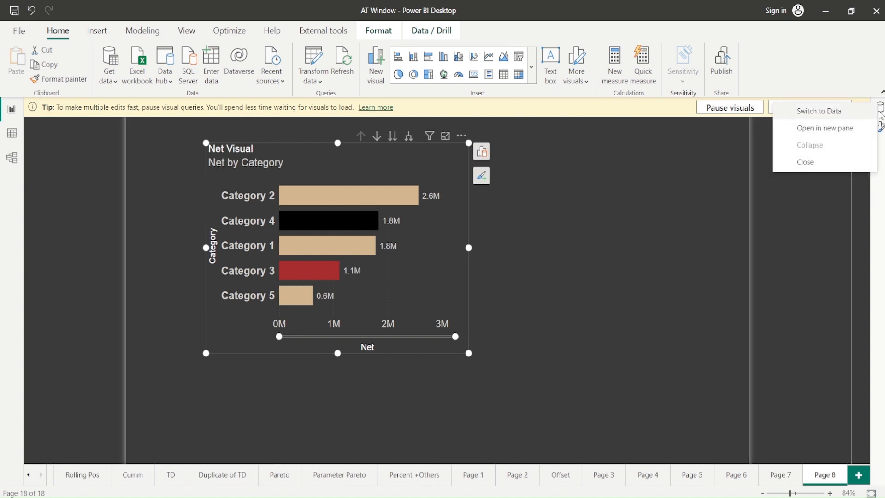
left_click(827, 135)
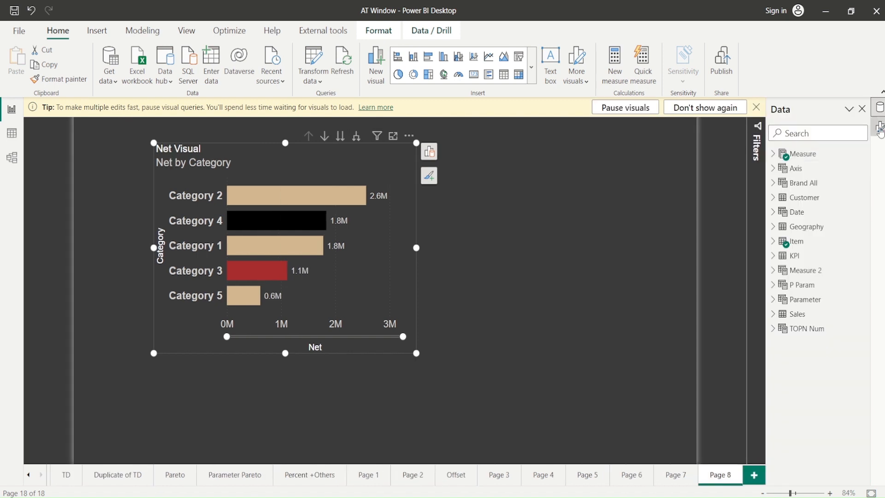
right_click(880, 132)
left_click(836, 147)
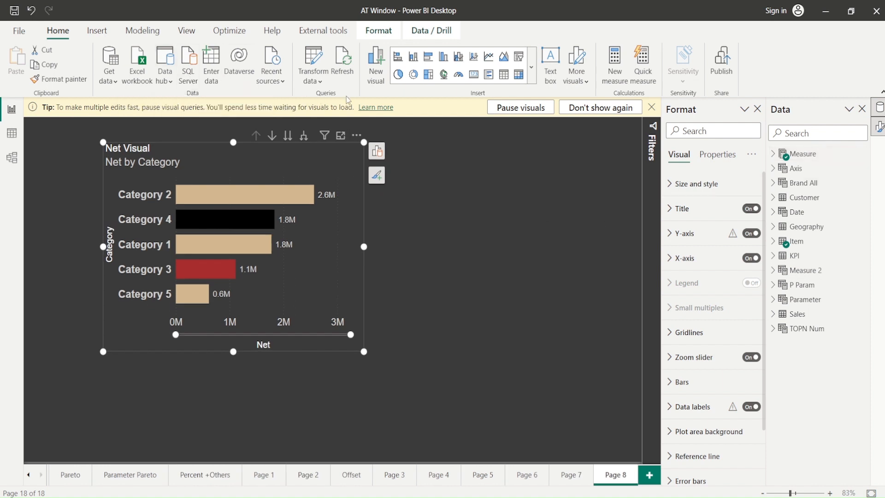
Add the Bookmarks and Selection panes to the pane switcher and open them side by side.
left_click(186, 30)
left_click(516, 60)
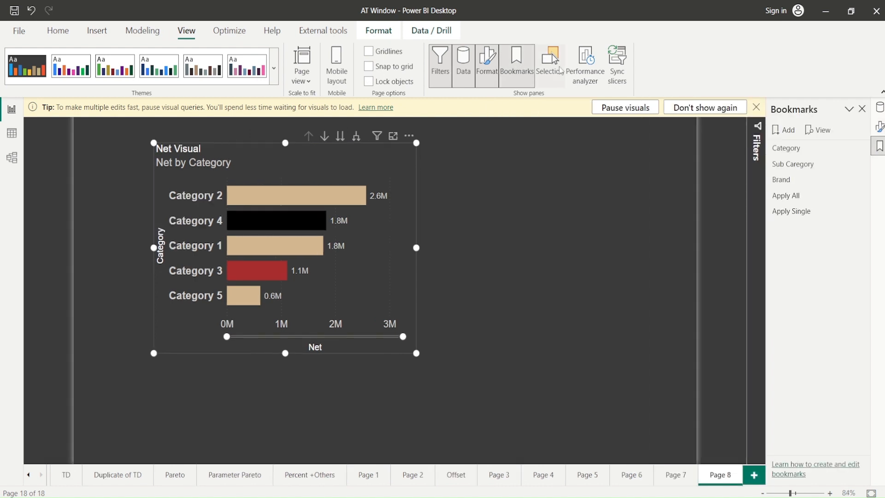
left_click(551, 54)
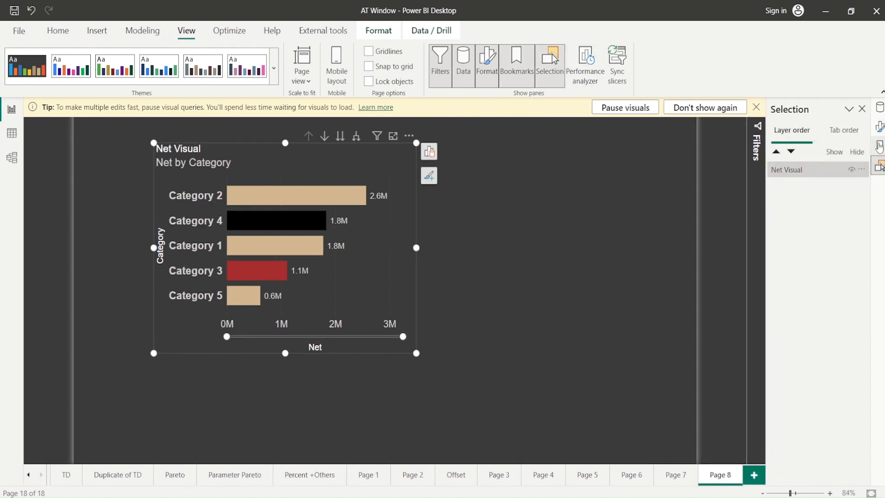
right_click(879, 146)
left_click(824, 169)
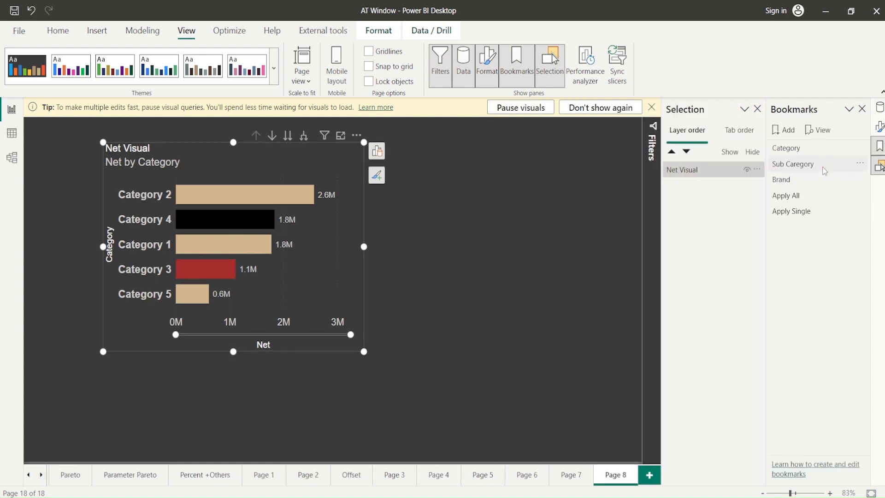
Replace the Selection and Bookmarks panes with the Format pane, and switch from it to the Data pane.
right_click(879, 127)
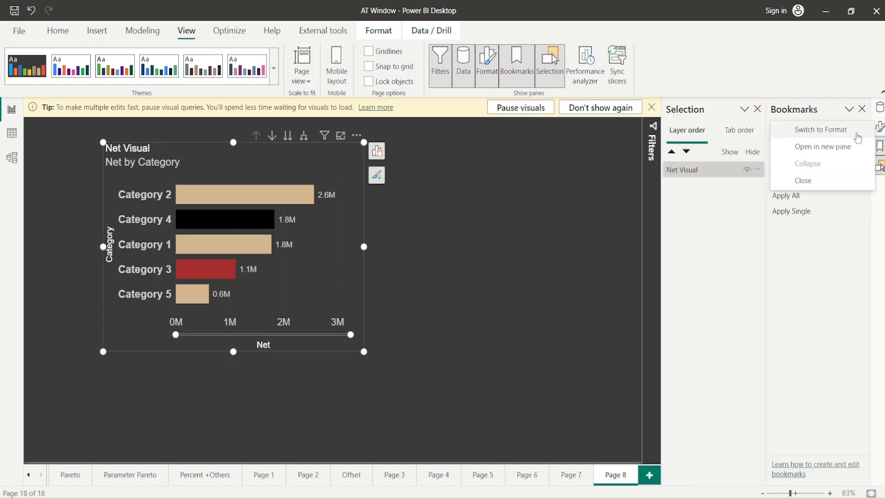
left_click(856, 137)
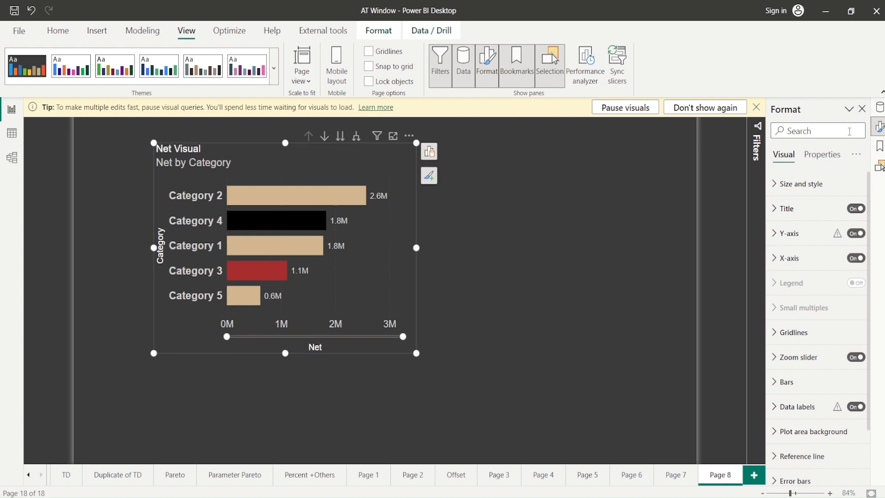
right_click(880, 115)
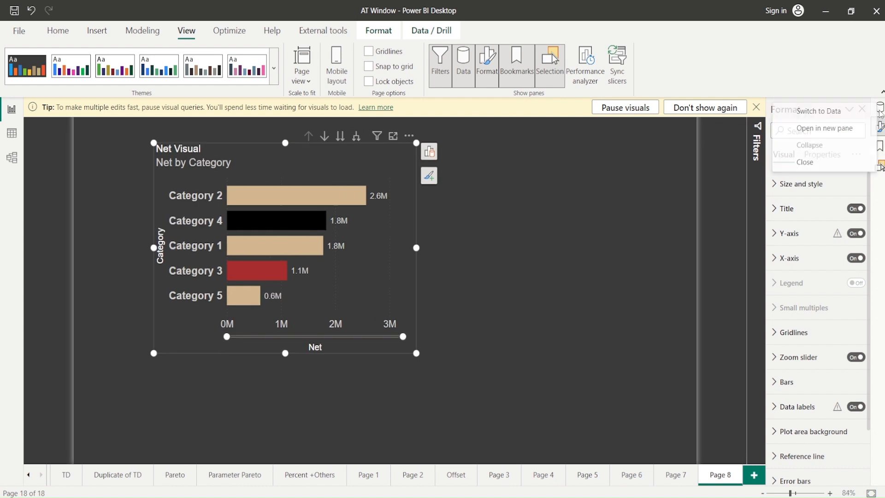
left_click(820, 115)
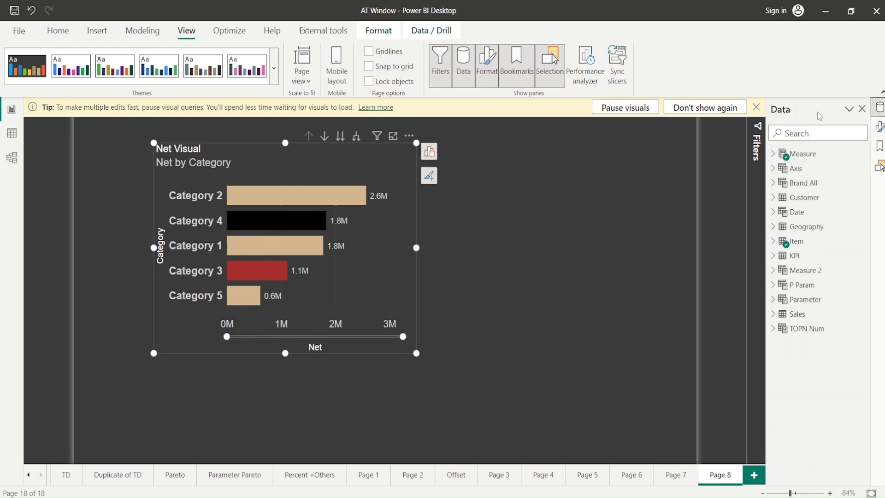
Check the Data pane's display options and open the Format pane in a new pane beside it.
right_click(878, 109)
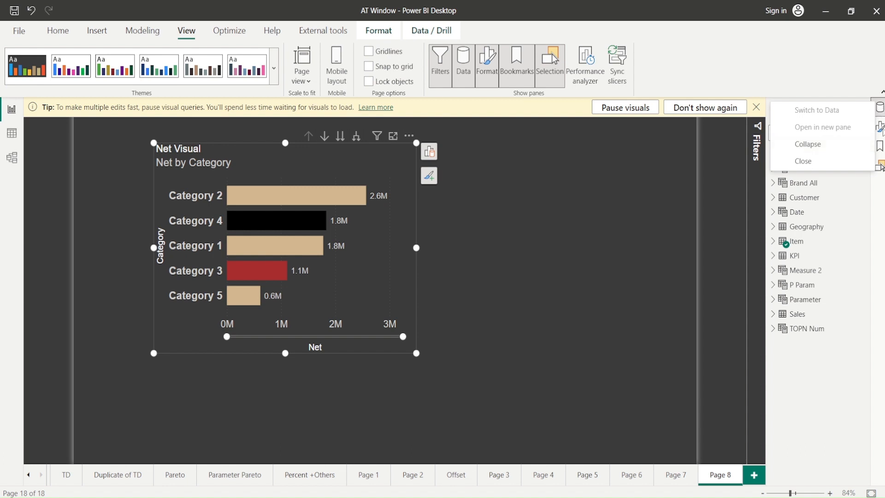
left_click(881, 124)
right_click(879, 109)
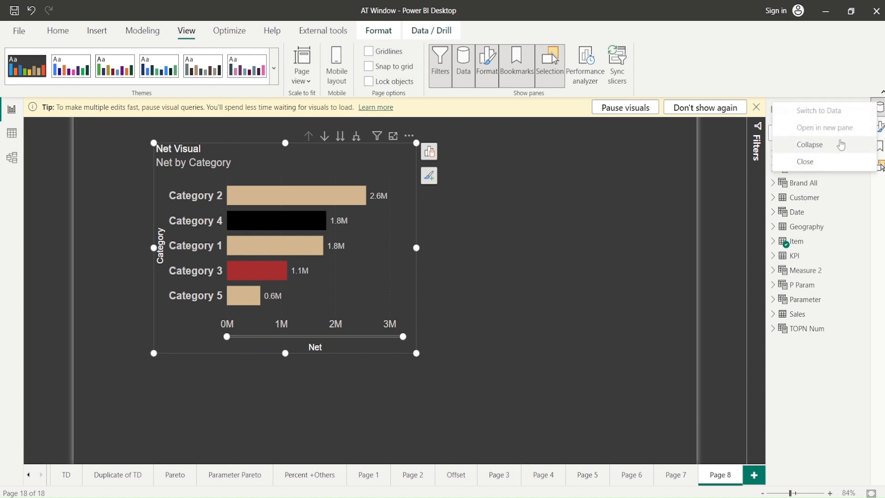
right_click(880, 127)
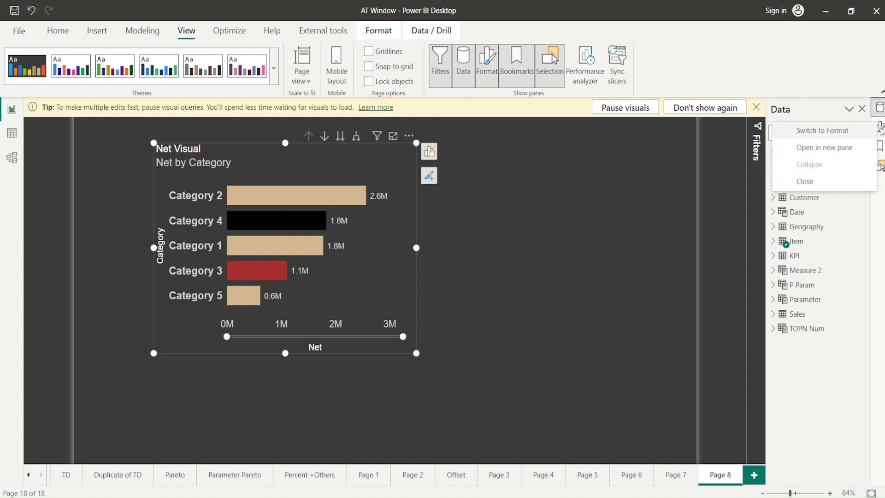
left_click(830, 154)
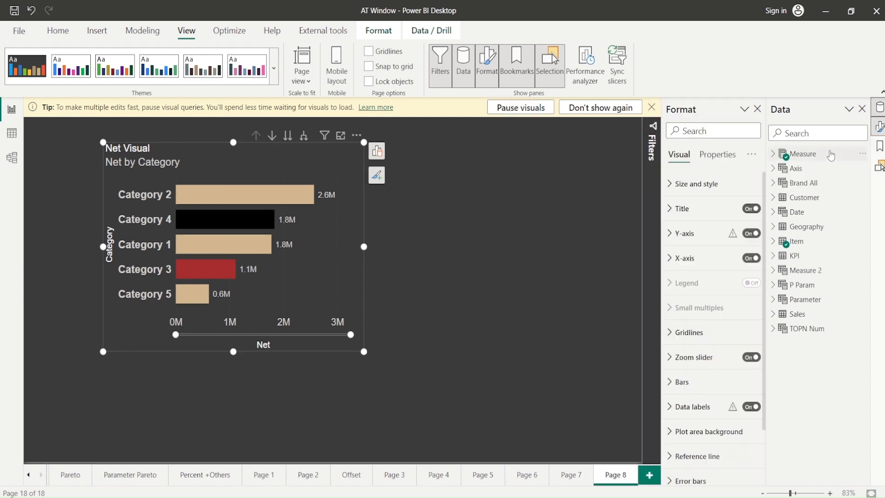
Look through the visual's format settings and expand all their categories.
scroll(720, 267, "down", 3)
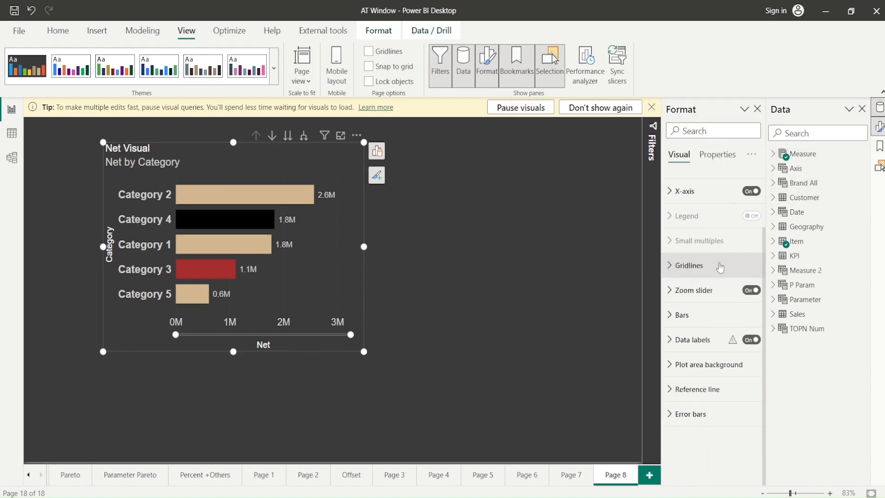
scroll(720, 268, "up", 3)
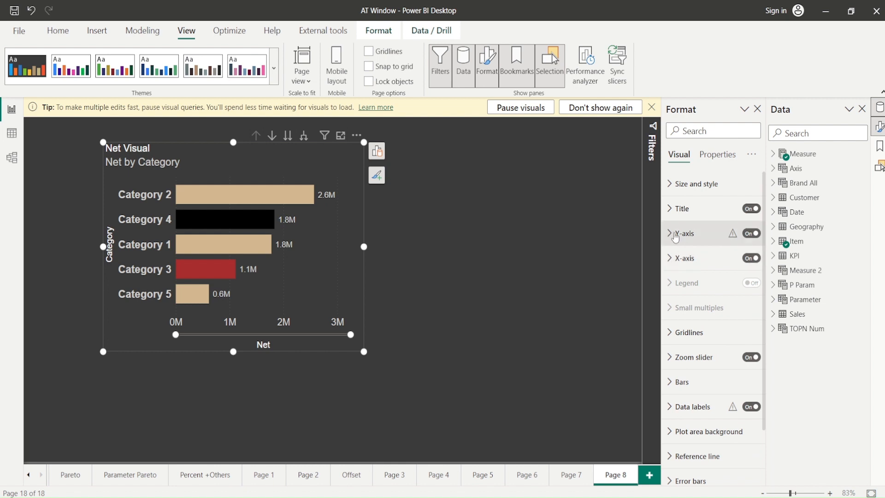
scroll(676, 258, "down", 3)
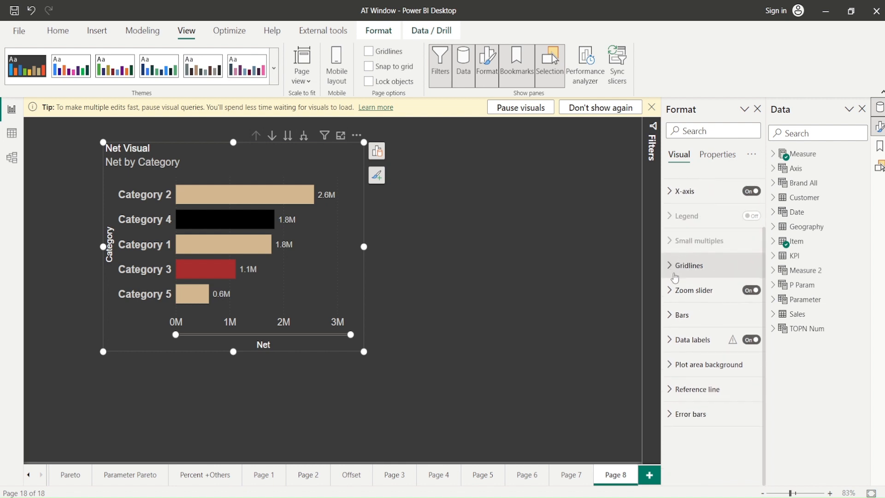
scroll(694, 288, "up", 3)
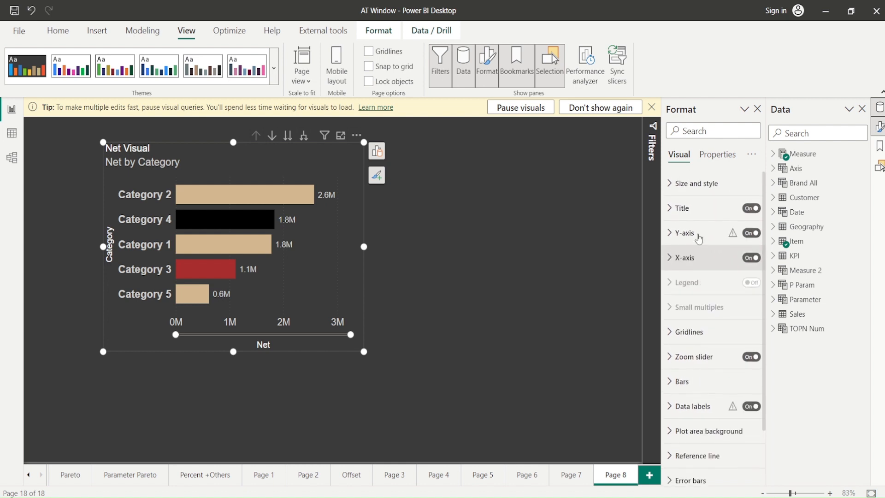
left_click(751, 155)
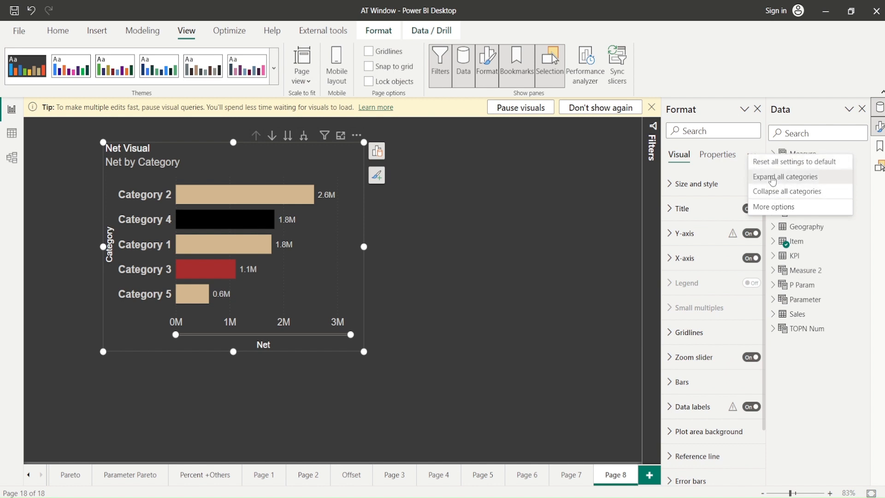
left_click(773, 178)
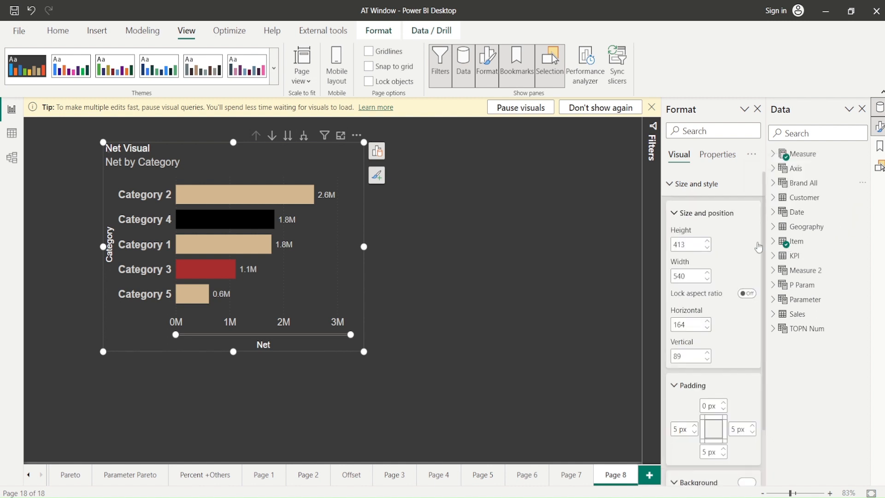
Raise the visual's top padding to 10 px.
scroll(727, 236, "down", 6)
scroll(747, 324, "up", 4)
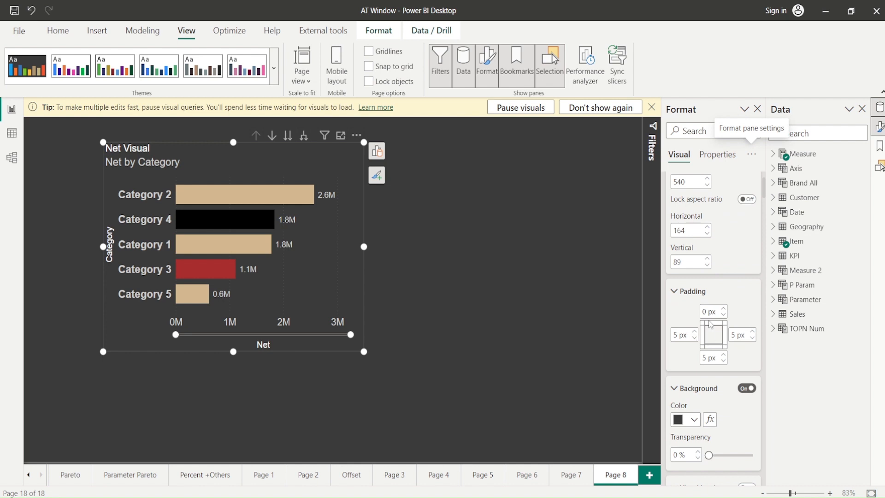
left_click(722, 310)
left_click(722, 310)
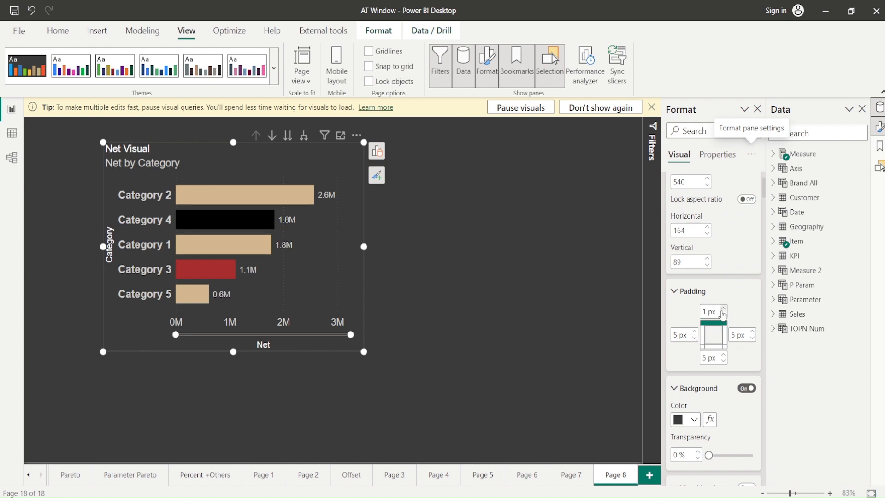
left_click(722, 311)
left_click(722, 311)
left_click(722, 311)
left_click(722, 311)
left_click(722, 311)
left_click(722, 311)
left_click(722, 311)
left_click(722, 311)
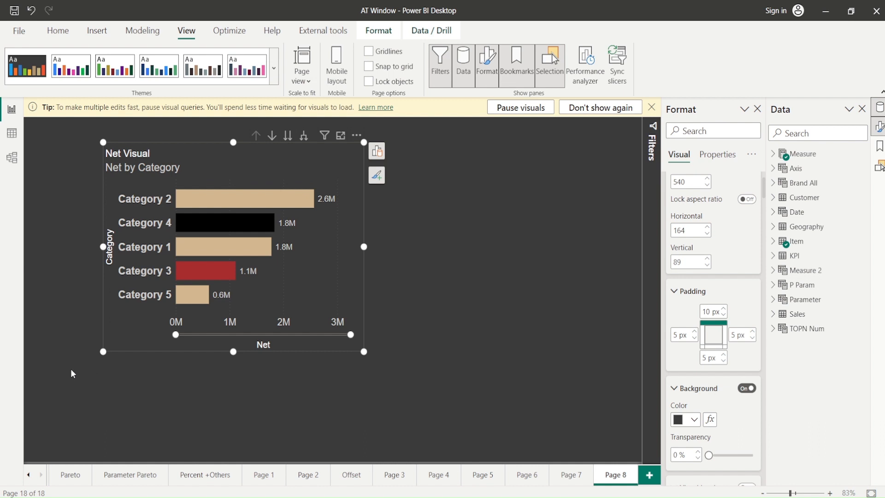
mouse_move(84, 135)
left_mouse_down()
mouse_move(227, 202)
mouse_move(427, 203)
left_mouse_up()
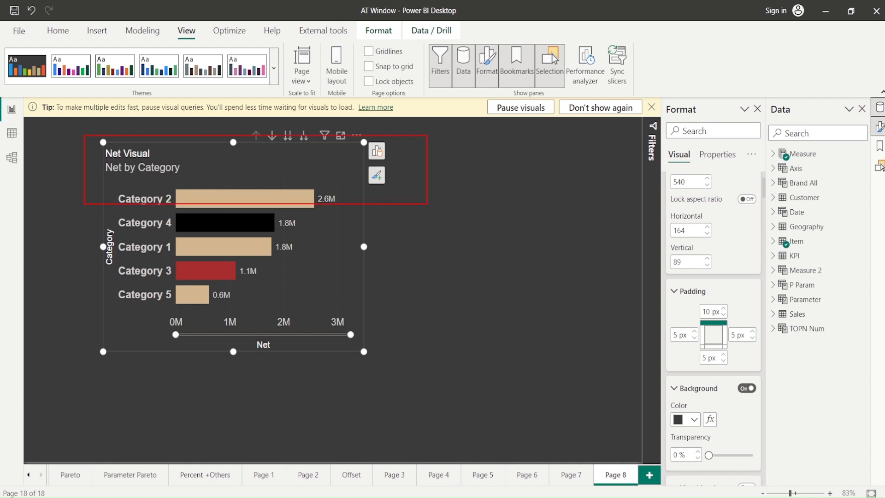
key("Escape")
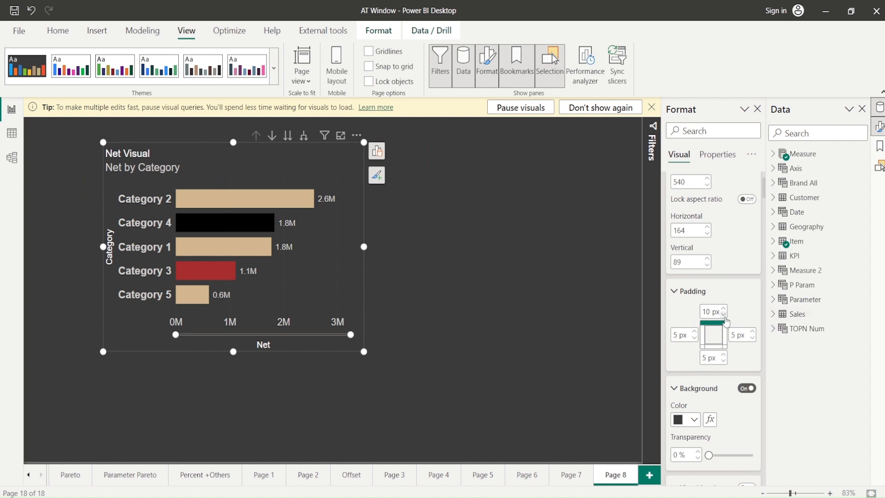
Lower the visual's top padding to 0 px.
left_click(724, 316)
left_click(724, 316)
left_click(724, 316)
left_click(724, 317)
left_click(724, 317)
left_click(724, 316)
left_click(724, 316)
left_click(724, 316)
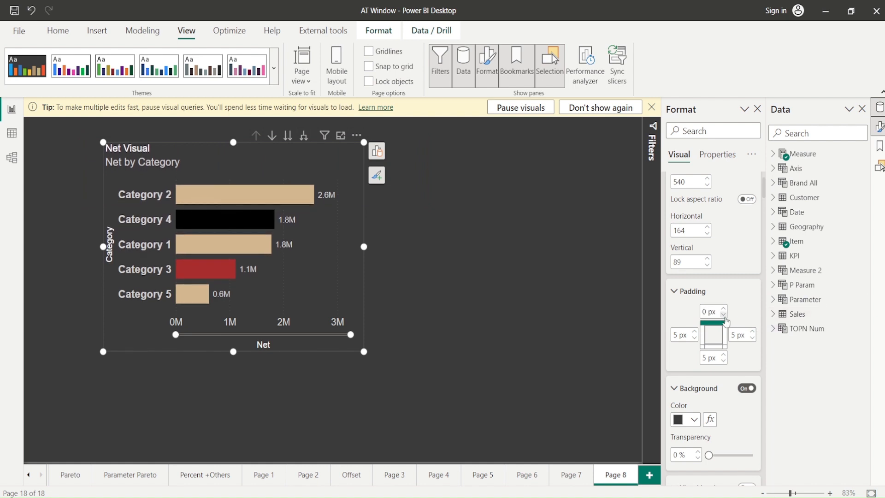
Examine the expanded format settings from the title through data labels and reference line down to error bars.
scroll(727, 321, "down", 10)
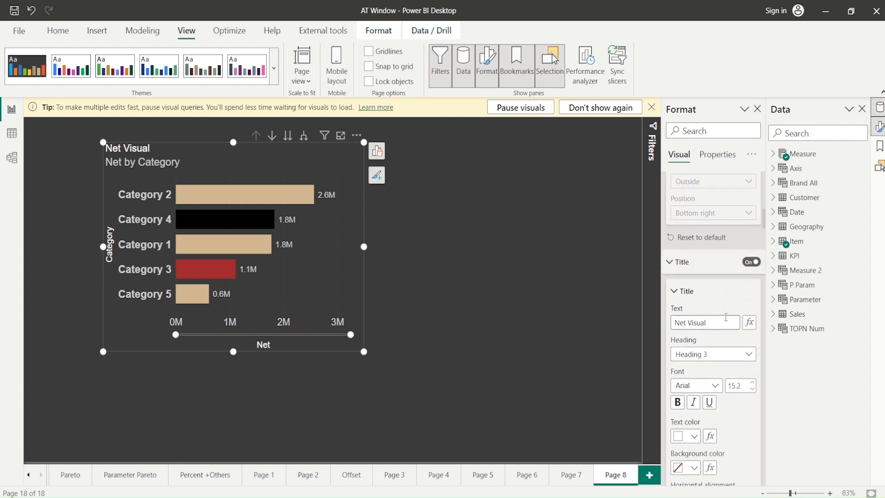
scroll(726, 318, "down", 15)
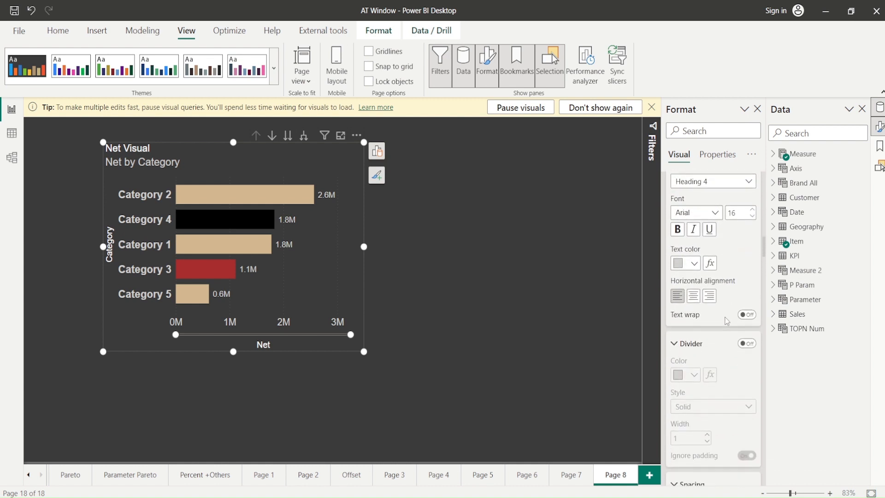
scroll(726, 322, "down", 5)
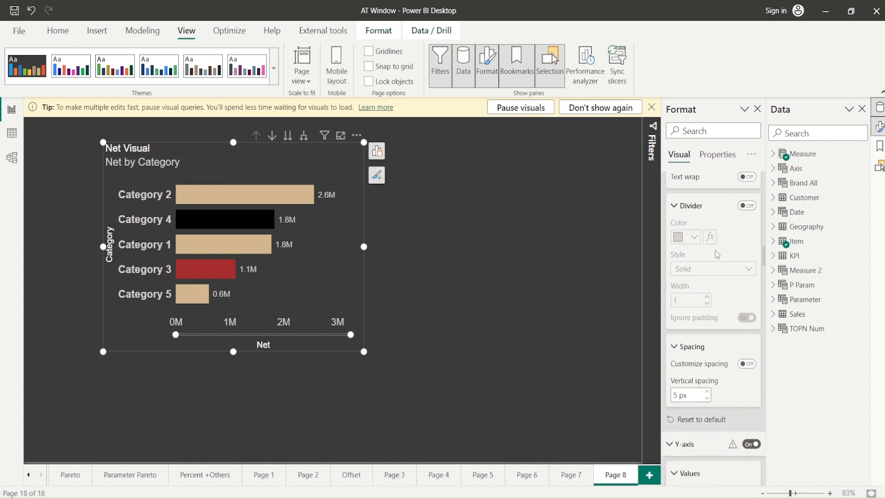
scroll(715, 262, "up", 2)
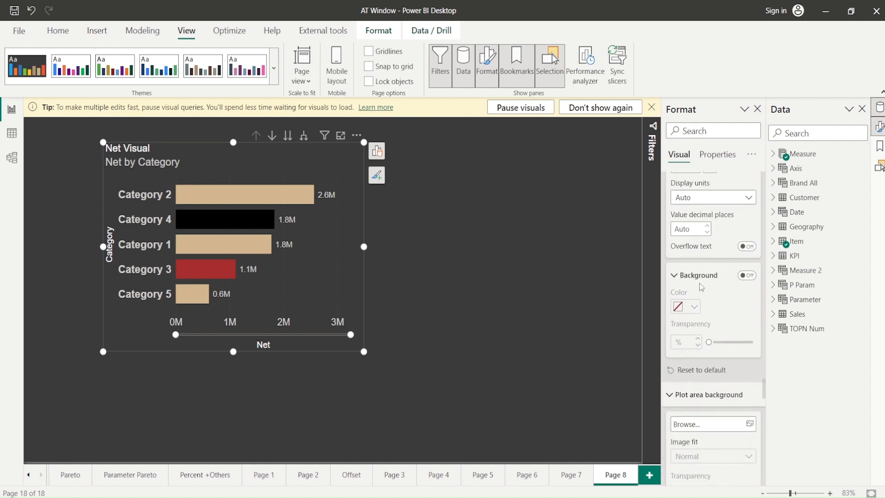
scroll(701, 287, "down", 2)
scroll(705, 239, "down", 2)
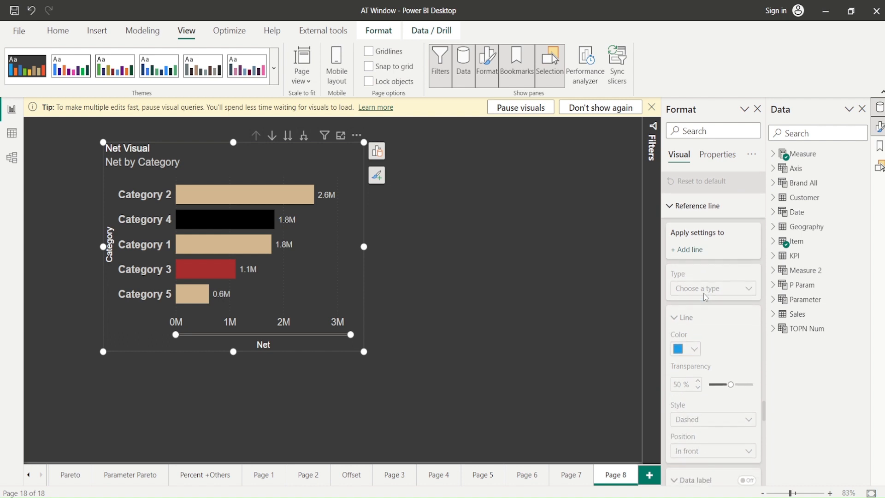
scroll(706, 297, "down", 6)
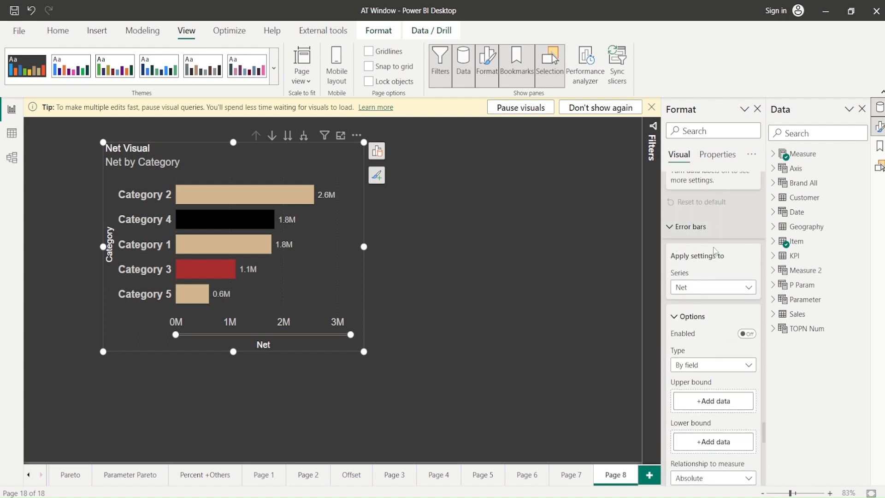
scroll(691, 281, "down", 6)
scroll(713, 299, "down", 6)
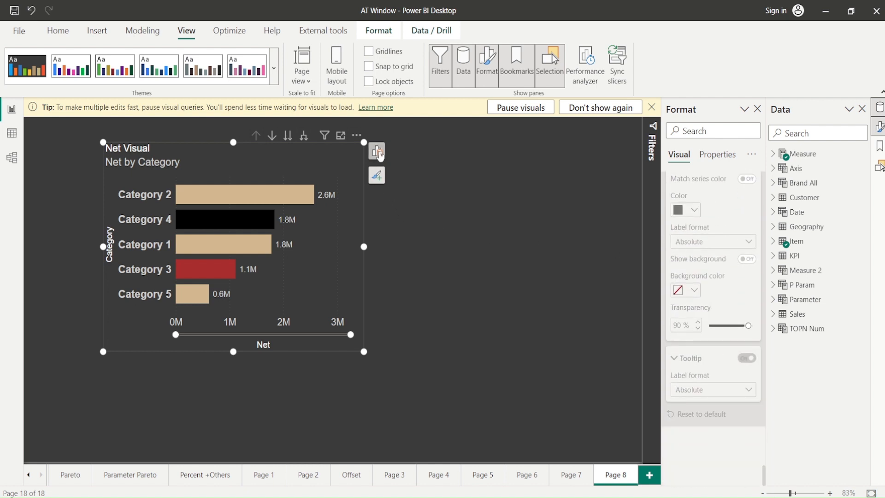
Change the visual to a clustered column chart and from there to a pie chart.
left_click(377, 151)
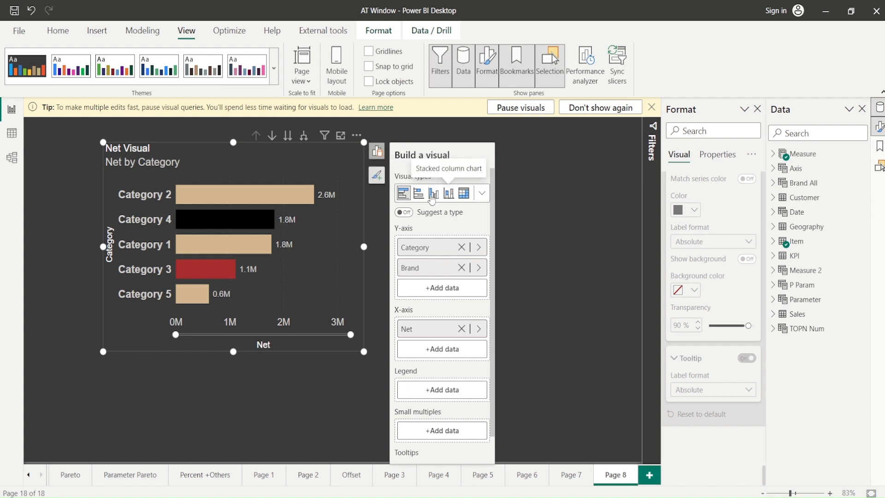
left_click(432, 194)
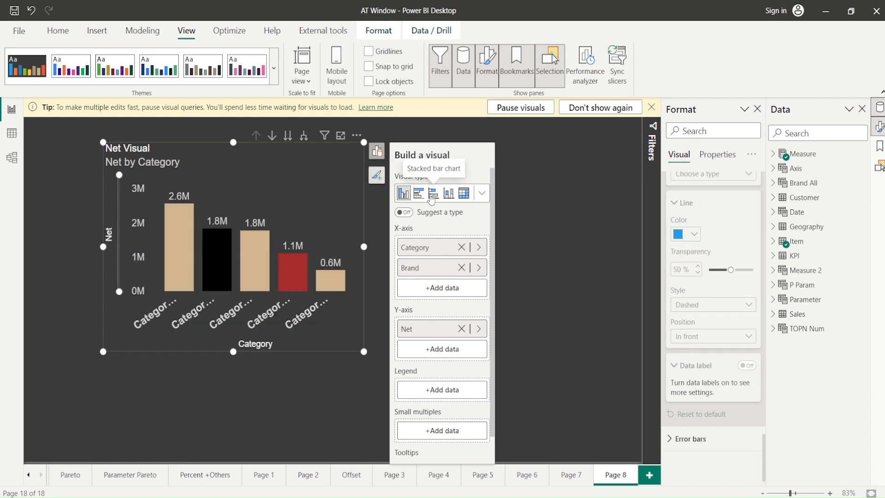
left_click(482, 195)
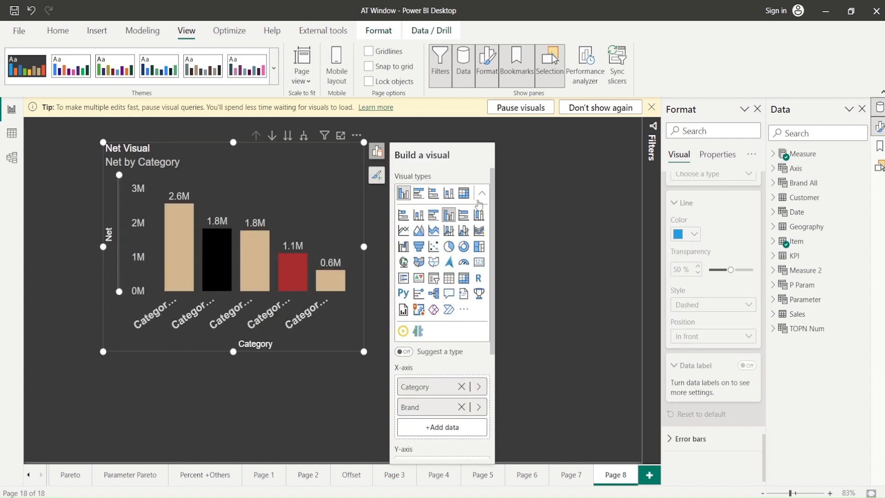
left_click(449, 247)
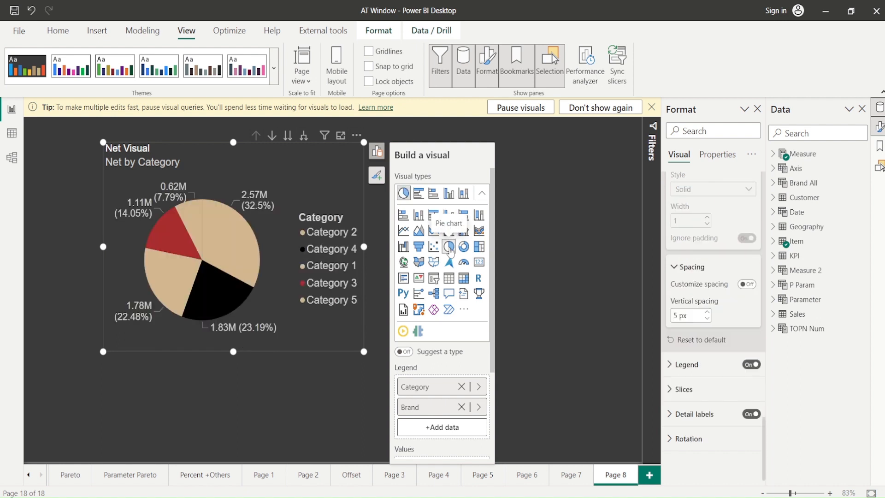
Select the Category 2 slice of the pie chart and enter on-object format mode.
left_click(225, 254)
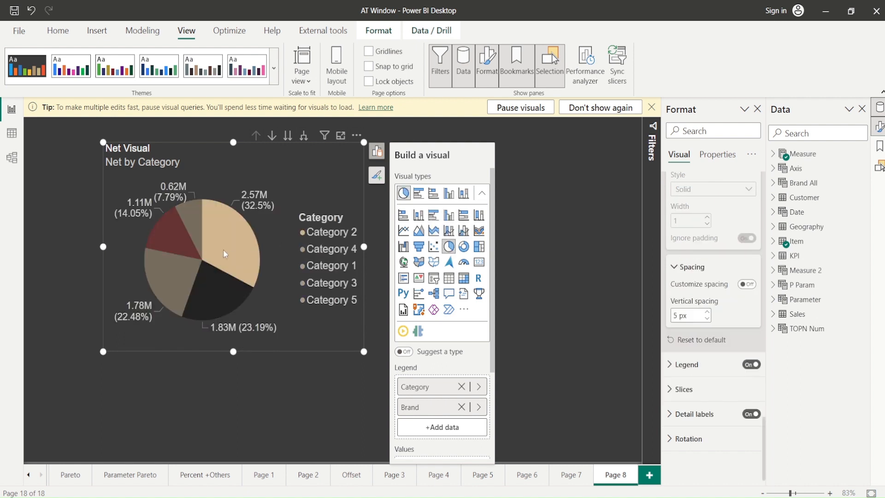
right_click(224, 253)
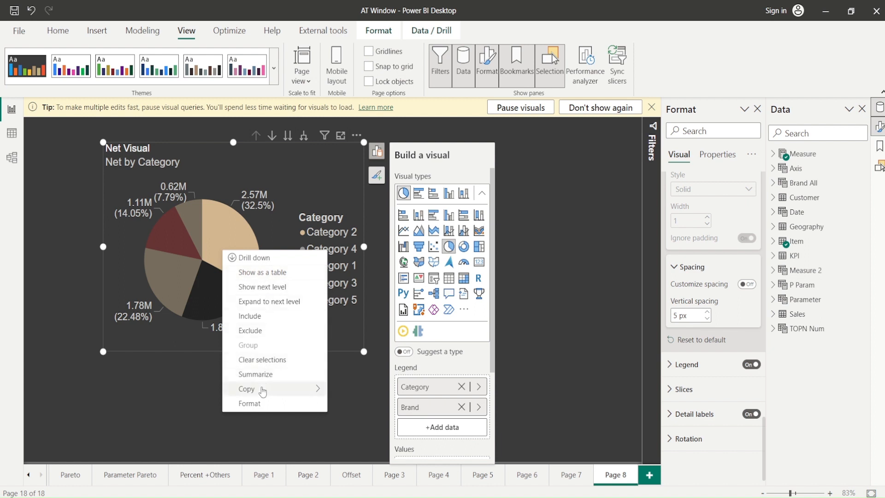
mouse_move(262, 393)
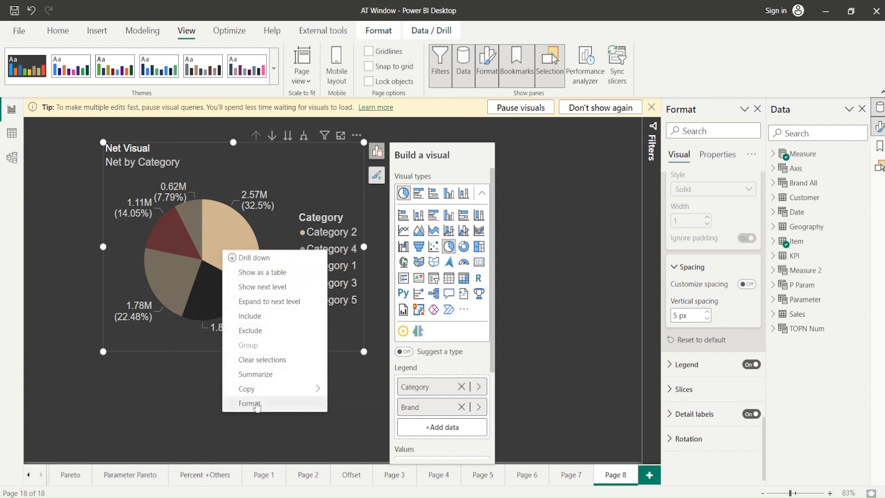
left_click(257, 404)
left_click(230, 244)
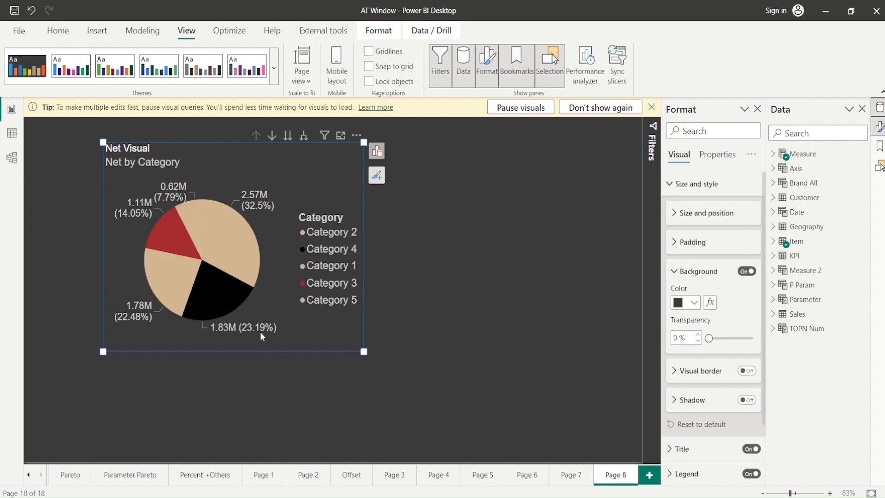
Try to select individual legend entries of the pie chart for on-object formatting, ending with Category 3.
left_click(310, 299)
left_click(309, 297)
left_click(309, 297)
left_click(330, 274)
left_click(466, 348)
left_click(327, 283)
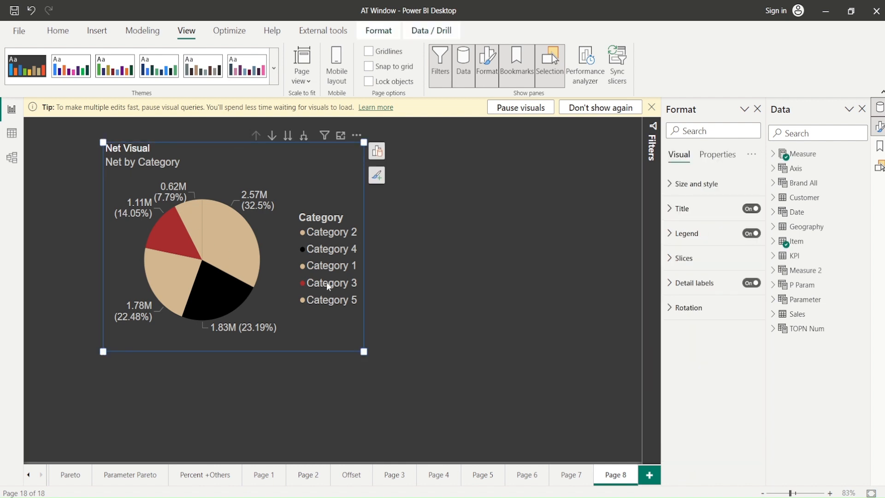
left_click(328, 284)
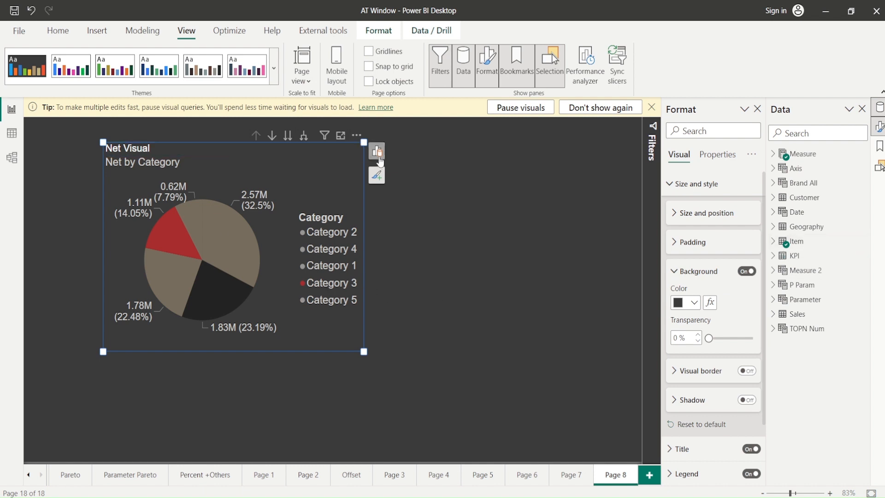
Change the pie chart to an area chart.
left_click(376, 152)
left_click(483, 194)
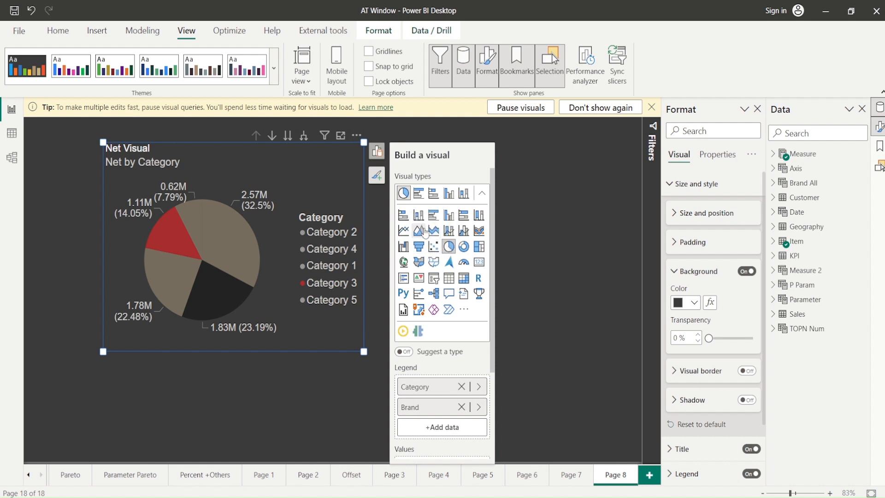
left_click(419, 231)
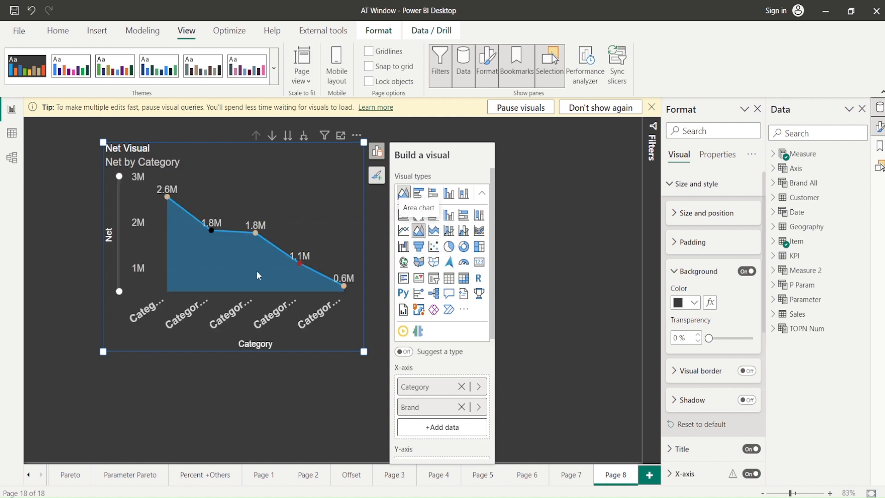
Select the area chart's line on the visual and set its join type to Bevel, followed by Miter.
left_click(259, 235)
left_click(256, 234)
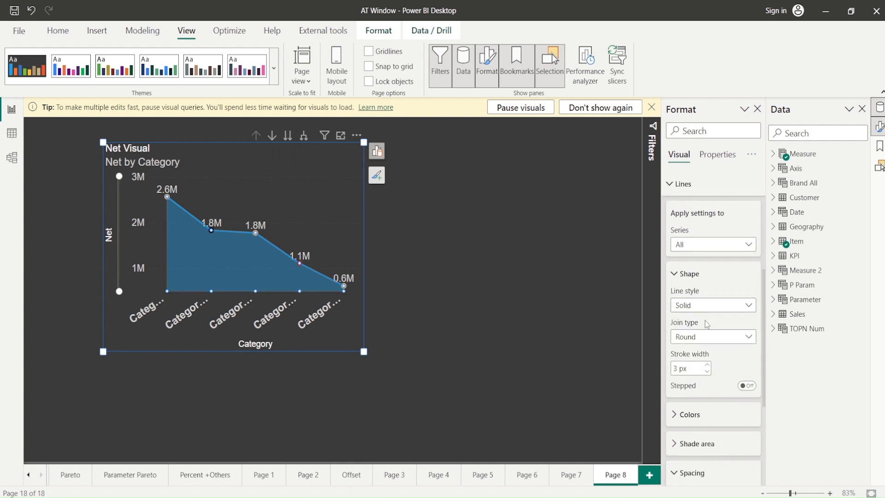
left_click(704, 340)
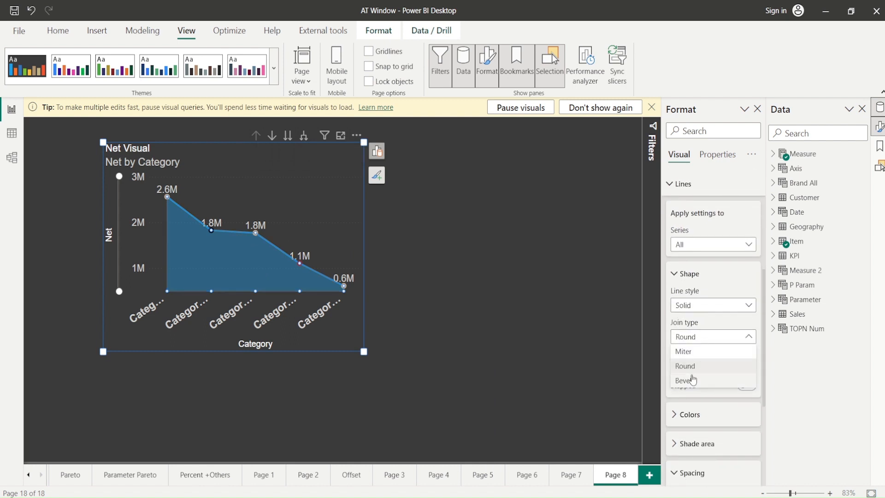
left_click(693, 381)
left_click(697, 339)
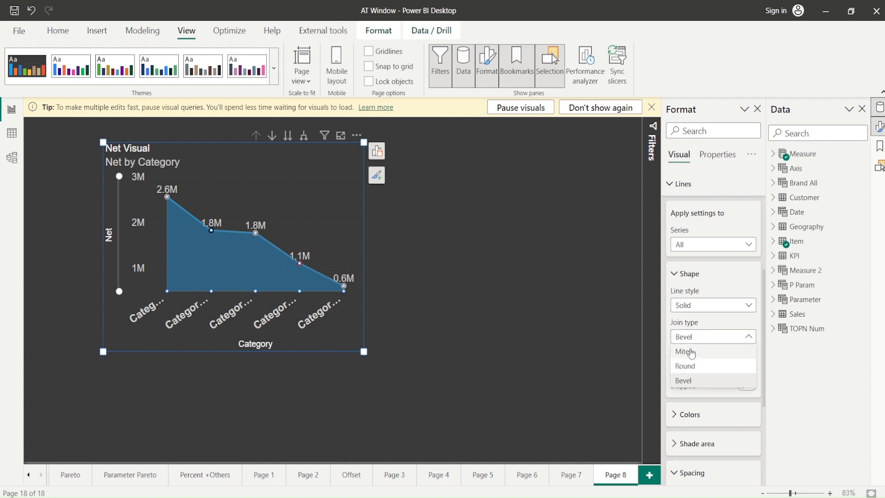
left_click(691, 350)
Set the area chart line's stroke width to 6 px and enable the stepped line shape.
left_click(707, 365)
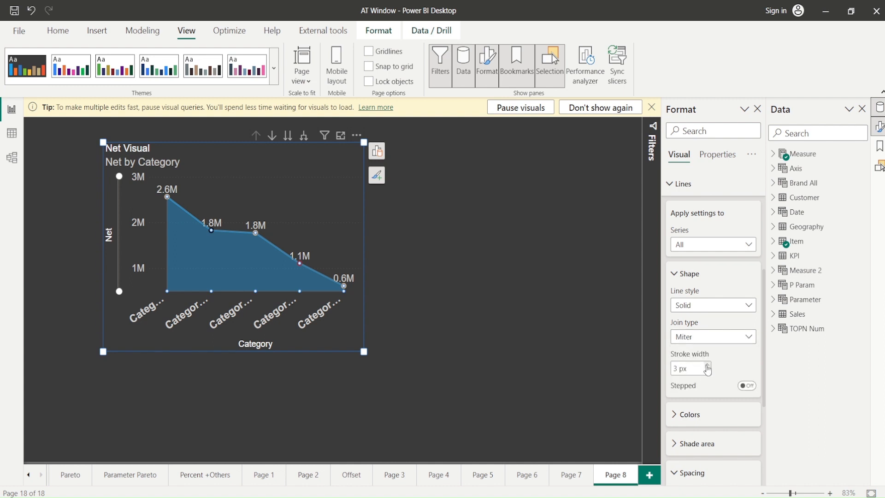
left_click(707, 365)
left_click(746, 385)
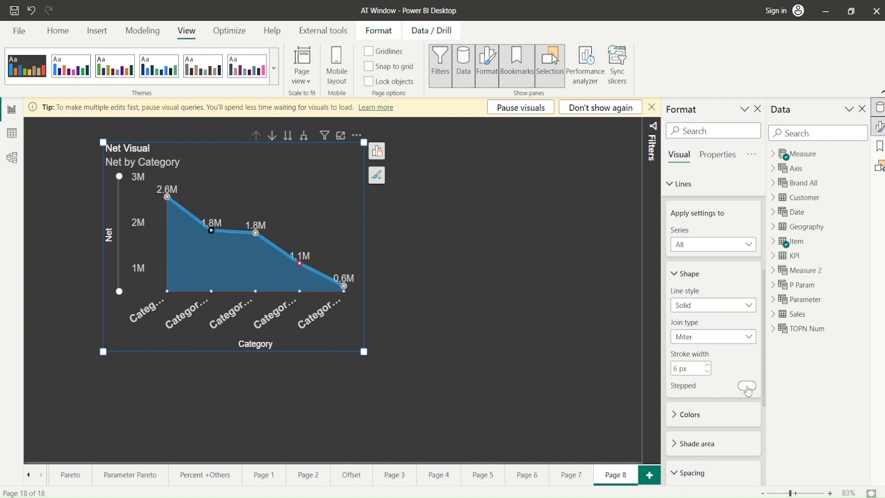
Change the area chart's Net series color to the orange #FF6D00.
left_click(684, 414)
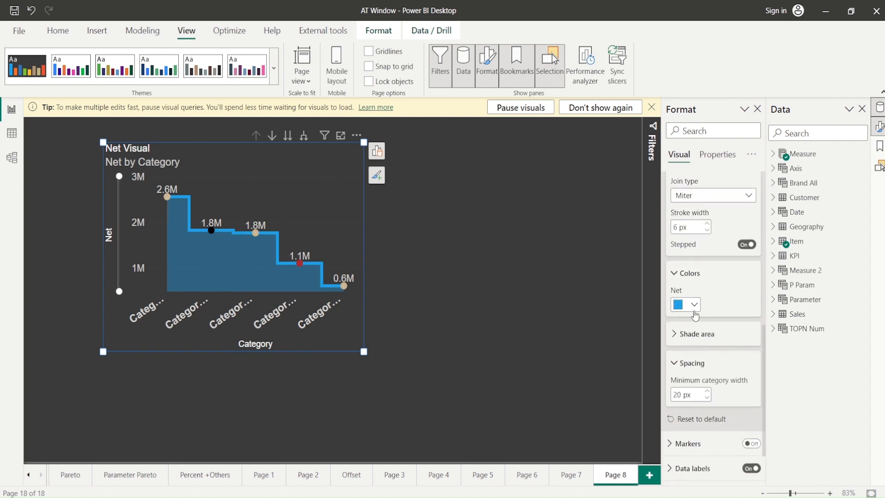
left_click(694, 305)
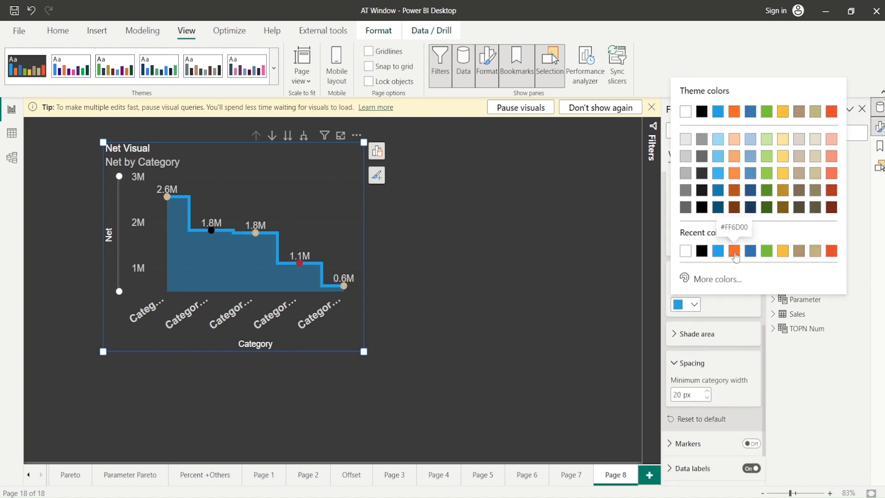
left_click(735, 252)
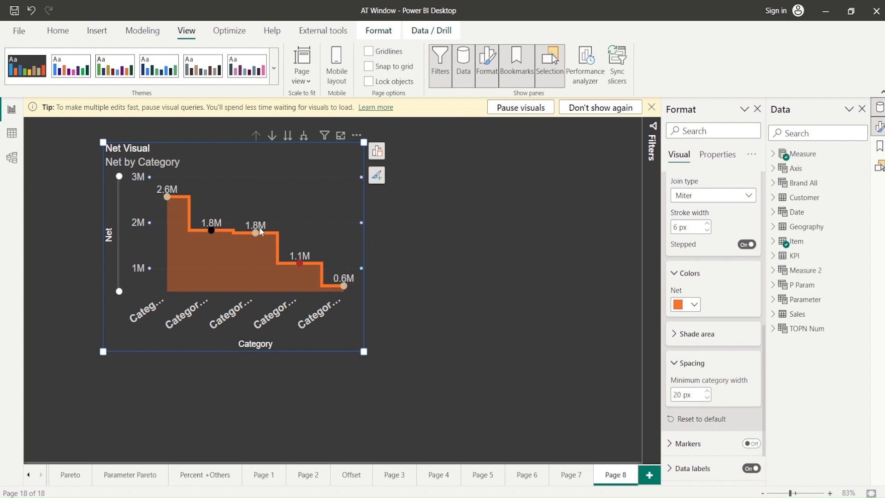
Move the area chart closer to the page's left edge, add a blank visual beside it and show all its available visual types.
left_click_drag(304, 223, 253, 227)
right_click(508, 183)
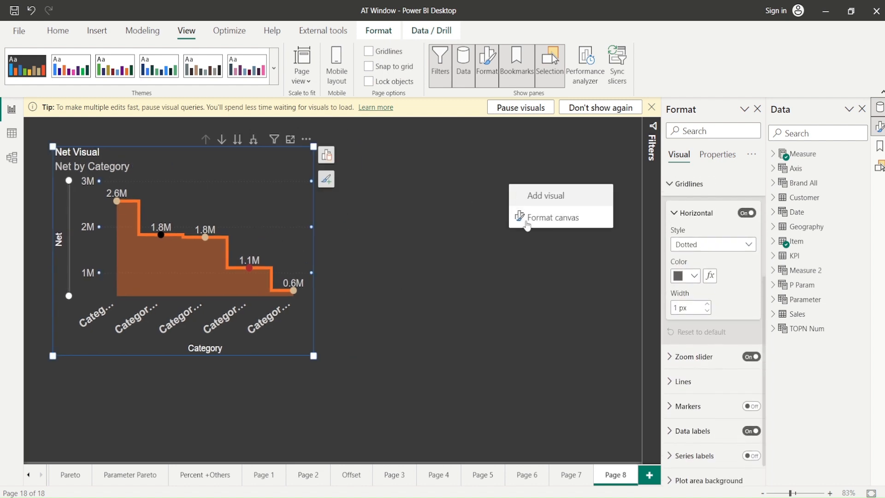
left_click(548, 196)
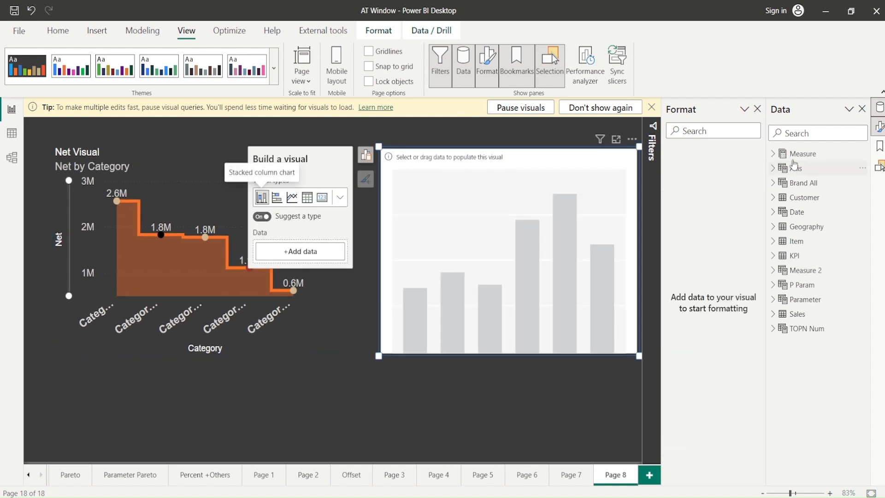
left_click(344, 201)
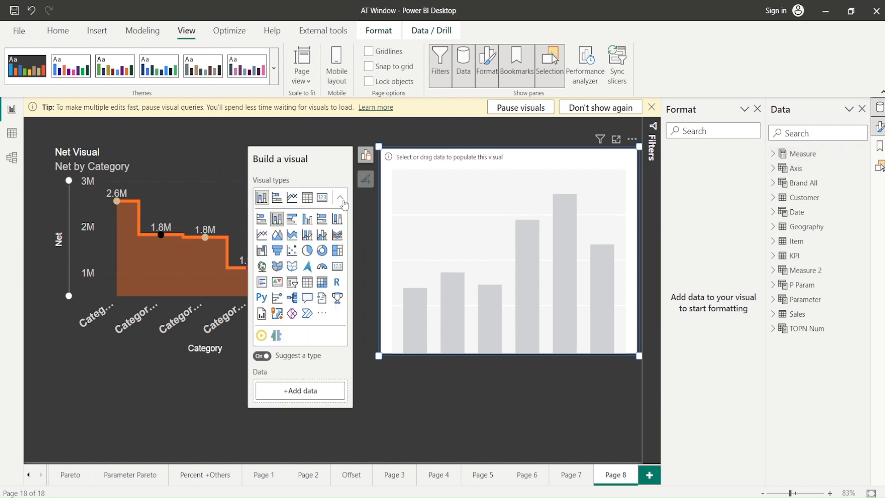
Add the Margin % and Discount % measures from the Base folder of the Measure table to the new visual.
left_click(774, 154)
left_click(781, 168)
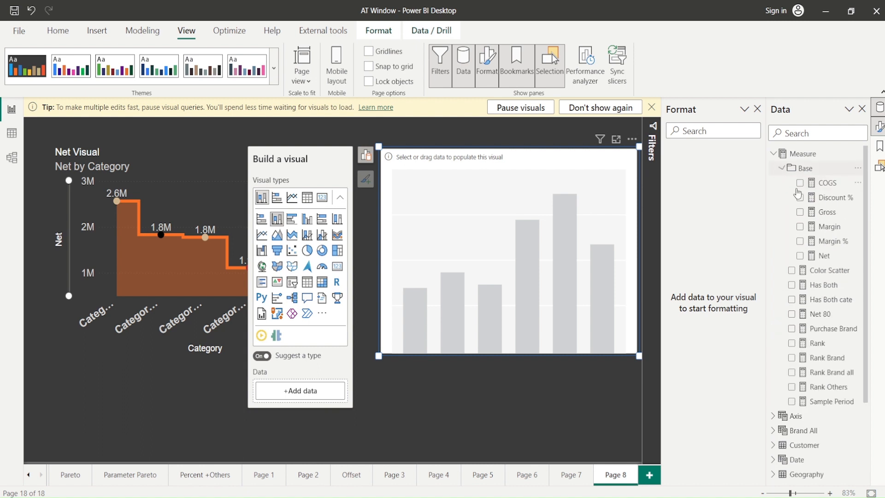
left_click_drag(827, 242, 311, 401)
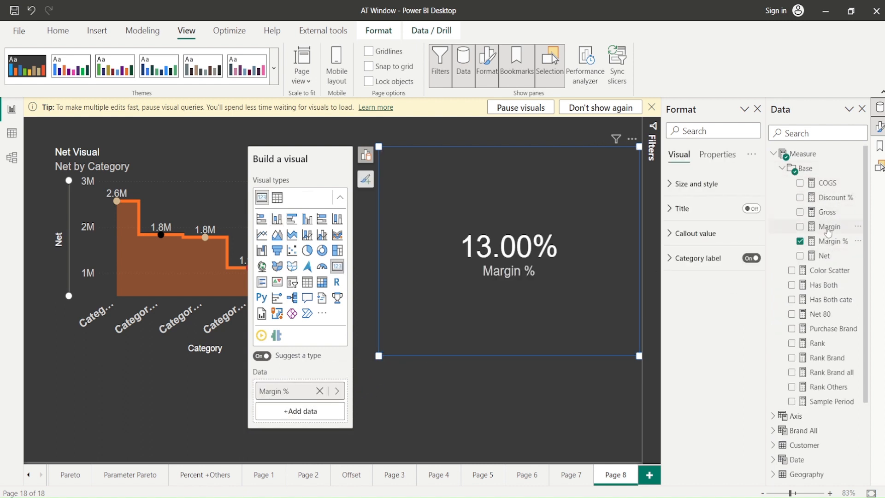
left_click_drag(832, 198, 330, 421)
Add the Brand field from the Item table to the new visual's data.
scroll(801, 319, "down", 3)
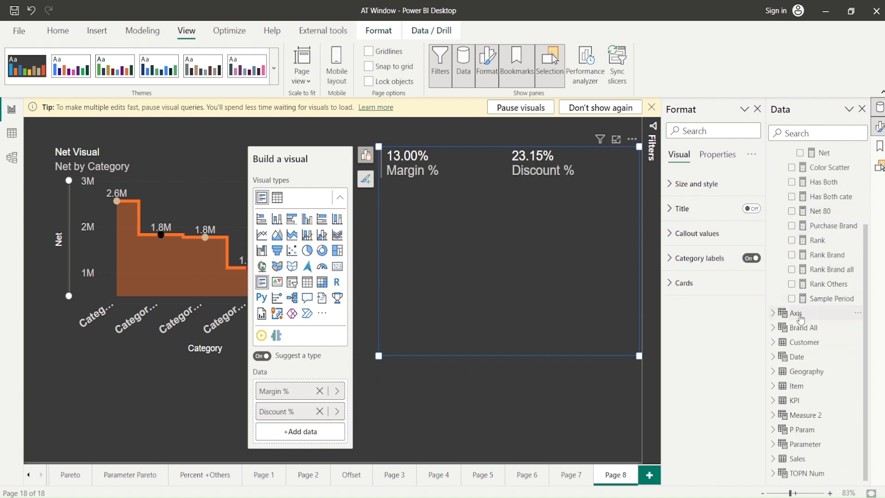
left_click(774, 386)
scroll(832, 297, "down", 3)
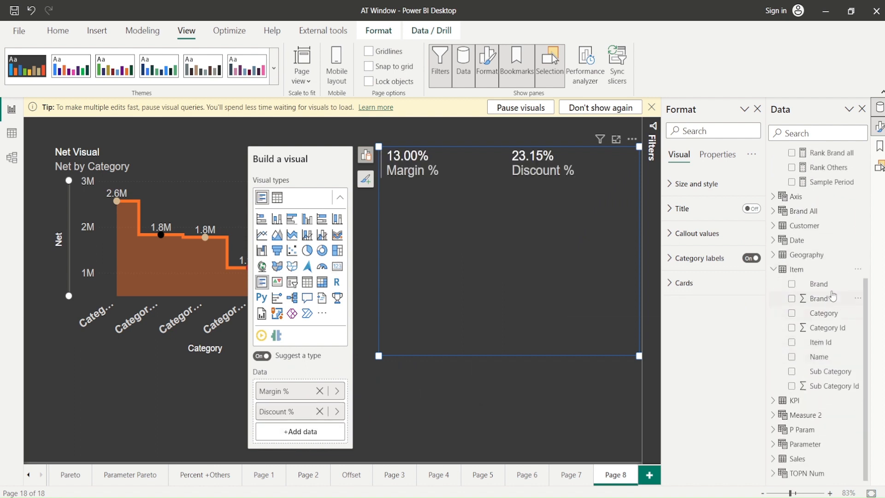
left_click_drag(825, 283, 301, 439)
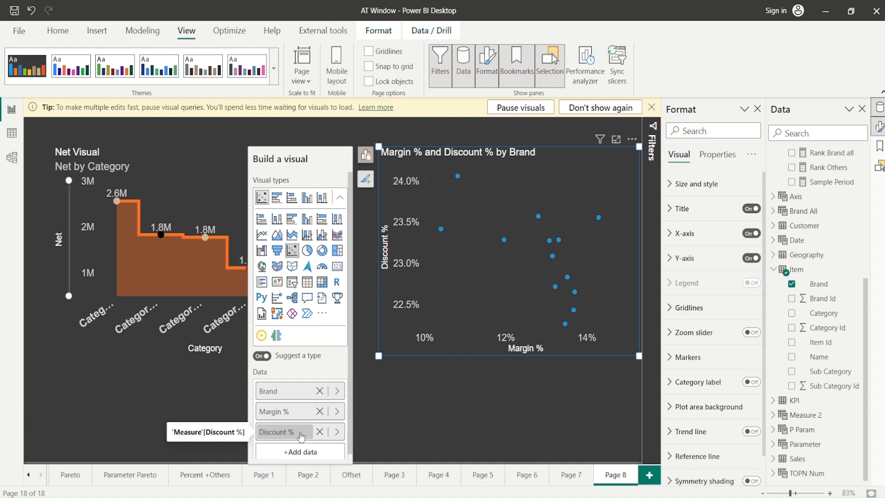
Keep the scatter chart as the new visual's type, switch off type suggestions and show its separate axis, legend and size fields.
left_click(302, 433)
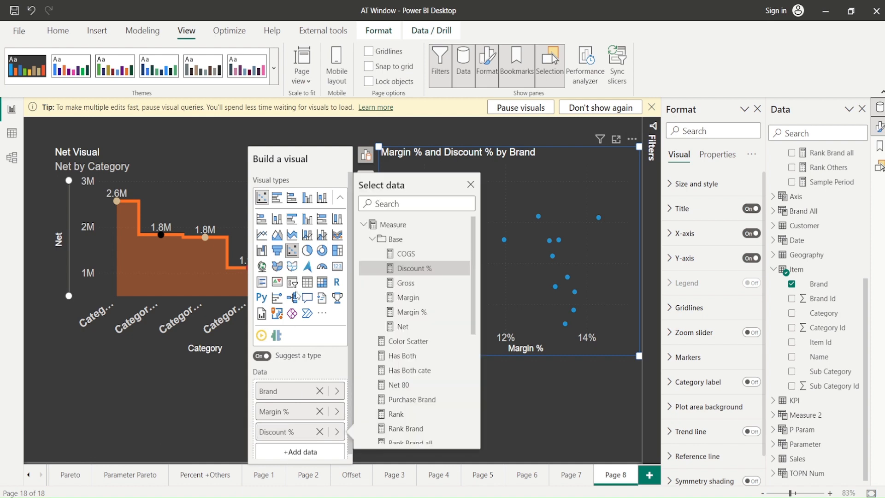
left_click(294, 254)
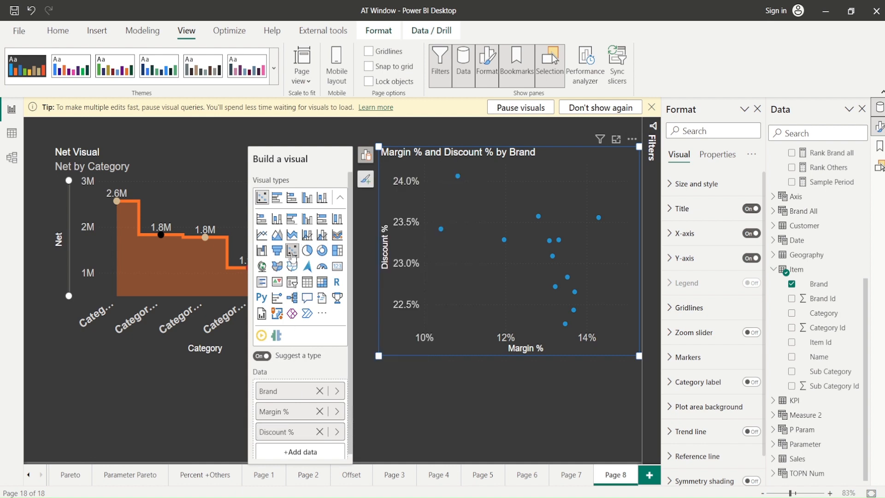
left_click(263, 356)
scroll(302, 359, "down", 2)
scroll(303, 359, "down", 5)
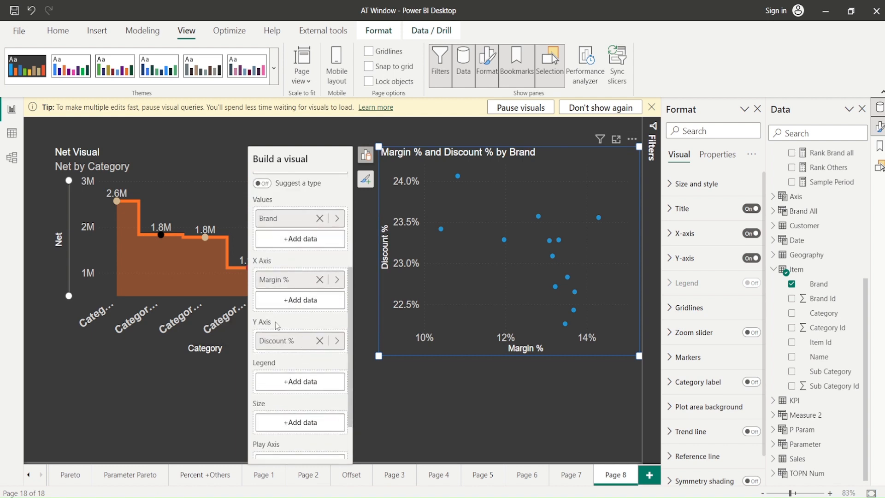